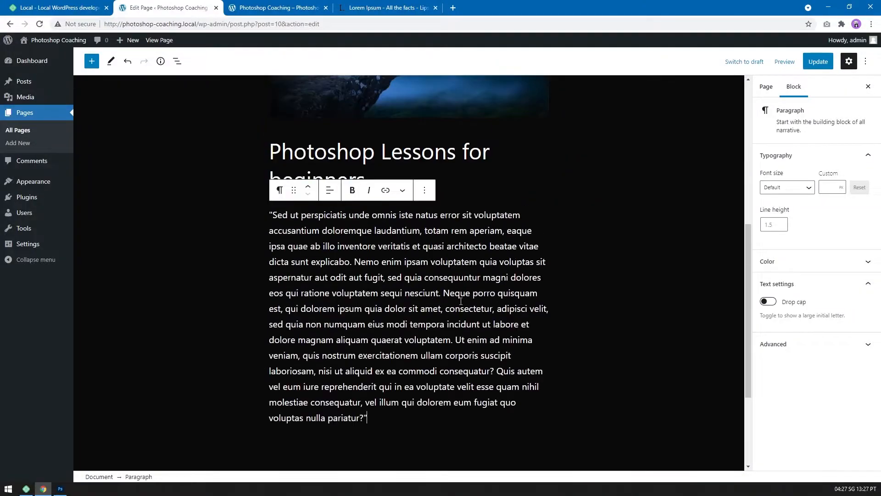
Split the placeholder text under "Photoshop Lessons for beginners" into separate paragraphs after "nesciunt." and "consequatur?".
{"action": "left_click", "coordinate": [441, 235]}
{"action": "key", "text": "Return"}
{"action": "left_click", "coordinate": [324, 341]}
{"action": "key", "text": "Return"}
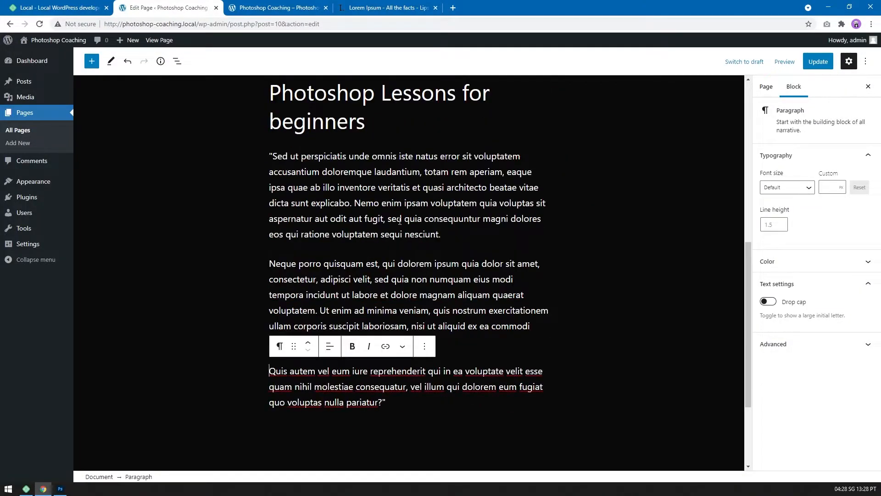
Add a Separator block below the paragraph that ends with "quo voluptas nulla pariatur?".
{"action": "left_click", "coordinate": [387, 400]}
{"action": "key", "text": "Return"}
{"action": "left_click", "coordinate": [539, 353]}
{"action": "type", "text": "sep"}
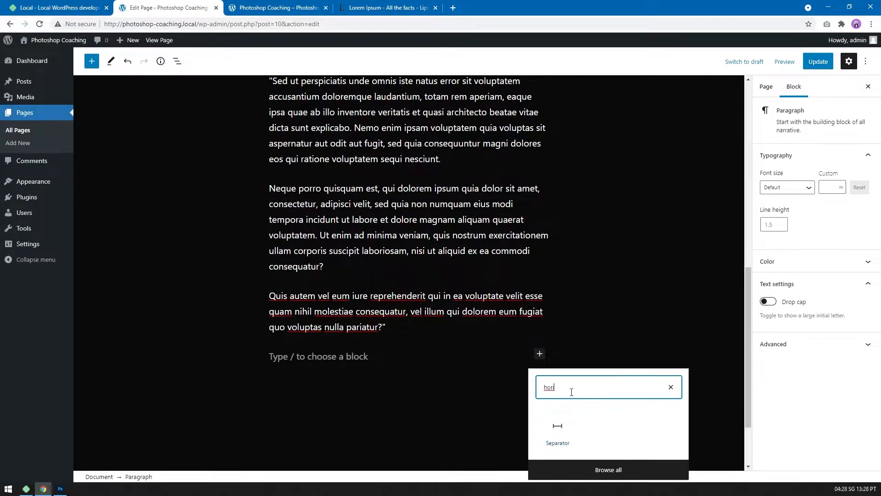
{"action": "left_click", "coordinate": [567, 419]}
Add a block below the separator containing the text "Lesson environment".
{"action": "left_click", "coordinate": [539, 372]}
{"action": "left_click", "coordinate": [610, 255]}
{"action": "type", "text": "Lesson environment"}
{"action": "key", "text": "Return"}
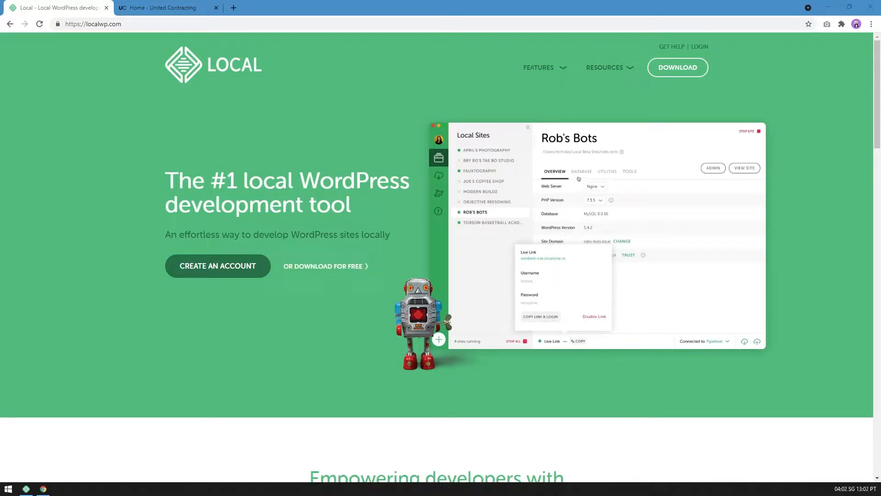
Look through the United Contracting home page, from the hero image past the values to the projects section.
{"action": "left_click", "coordinate": [136, 11]}
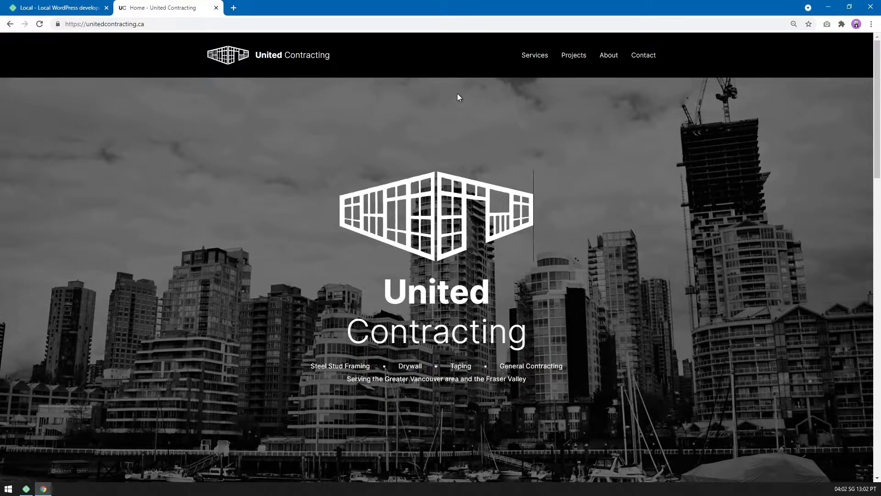
{"action": "scroll", "coordinate": [557, 139], "scroll_direction": "down", "scroll_amount": 1}
{"action": "scroll", "coordinate": [557, 139], "scroll_direction": "down", "scroll_amount": 7}
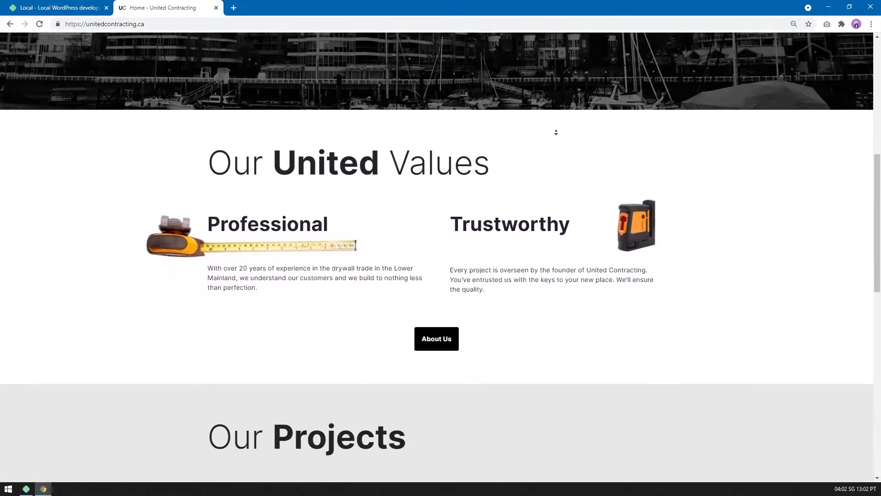
{"action": "scroll", "coordinate": [556, 132], "scroll_direction": "down", "scroll_amount": 3}
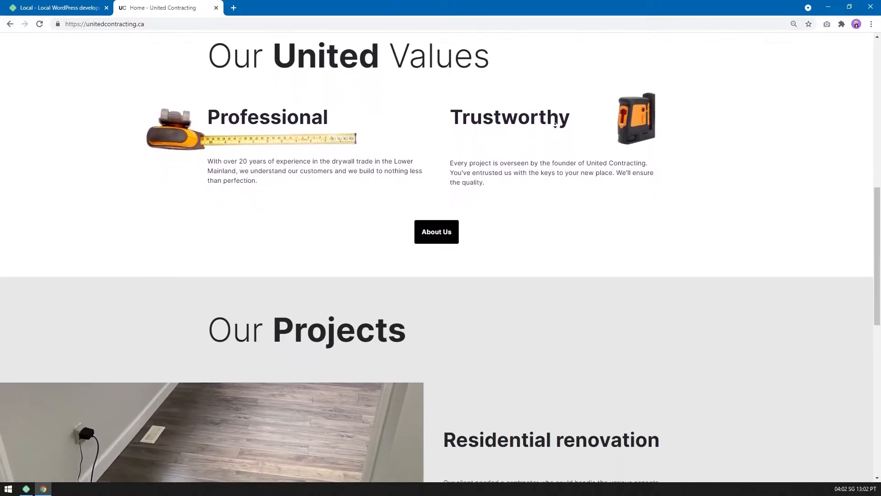
{"action": "scroll", "coordinate": [556, 124], "scroll_direction": "down", "scroll_amount": 1}
{"action": "scroll", "coordinate": [550, 148], "scroll_direction": "down", "scroll_amount": 7}
{"action": "scroll", "coordinate": [545, 138], "scroll_direction": "down", "scroll_amount": 2}
{"action": "scroll", "coordinate": [684, 189], "scroll_direction": "up", "scroll_amount": 20}
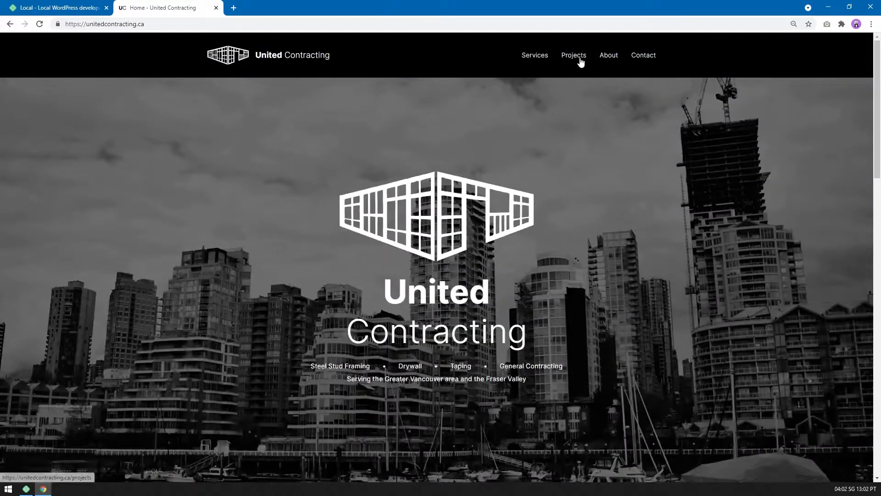
Look through the Services page of the United Contracting site and return to its home page.
{"action": "left_click", "coordinate": [546, 64]}
{"action": "scroll", "coordinate": [740, 163], "scroll_direction": "down", "scroll_amount": 1}
{"action": "scroll", "coordinate": [741, 163], "scroll_direction": "down", "scroll_amount": 3}
{"action": "scroll", "coordinate": [738, 143], "scroll_direction": "up", "scroll_amount": 4}
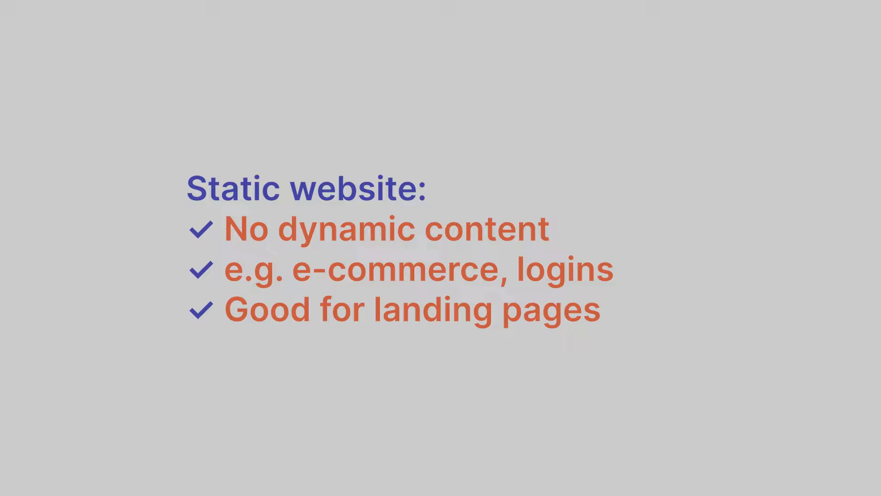
{"action": "left_click", "coordinate": [247, 61]}
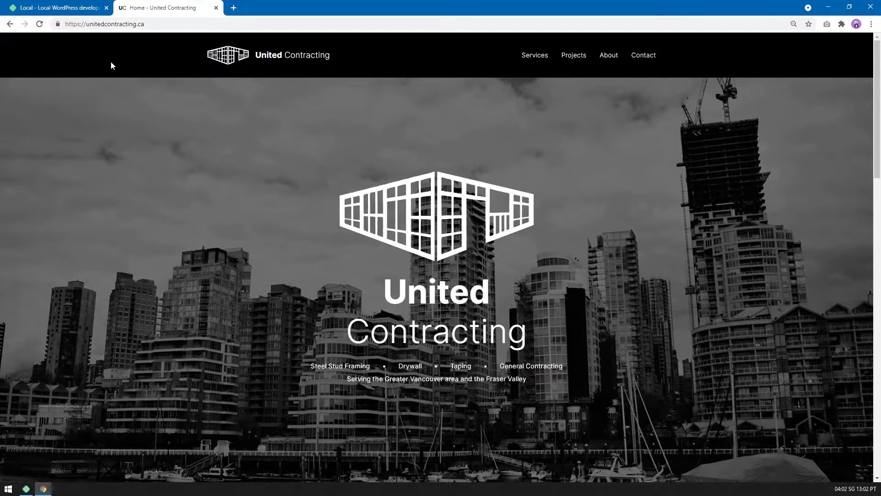
View the Windows download form on localwp.com and close it without submitting.
{"action": "left_click", "coordinate": [44, 8]}
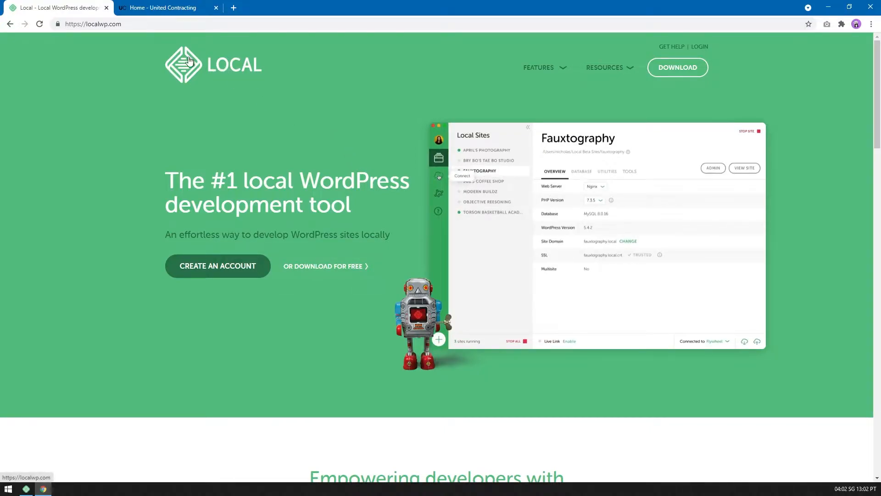
{"action": "left_click", "coordinate": [132, 24]}
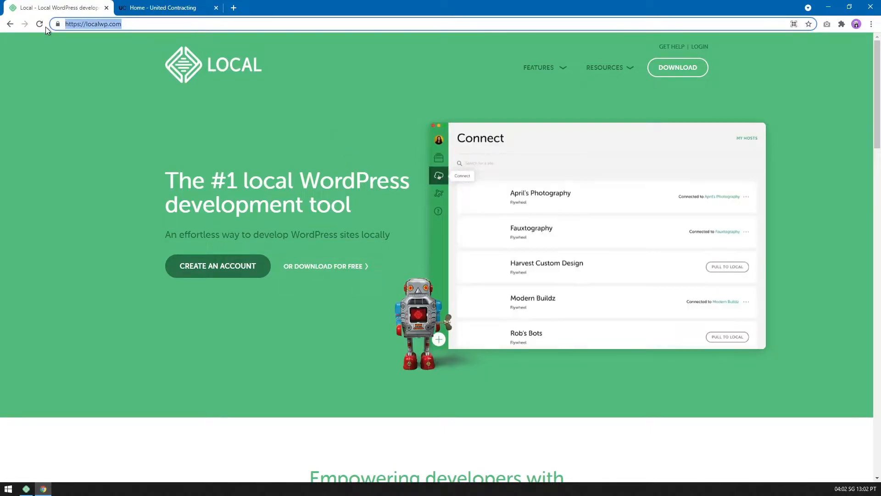
{"action": "left_click", "coordinate": [125, 126]}
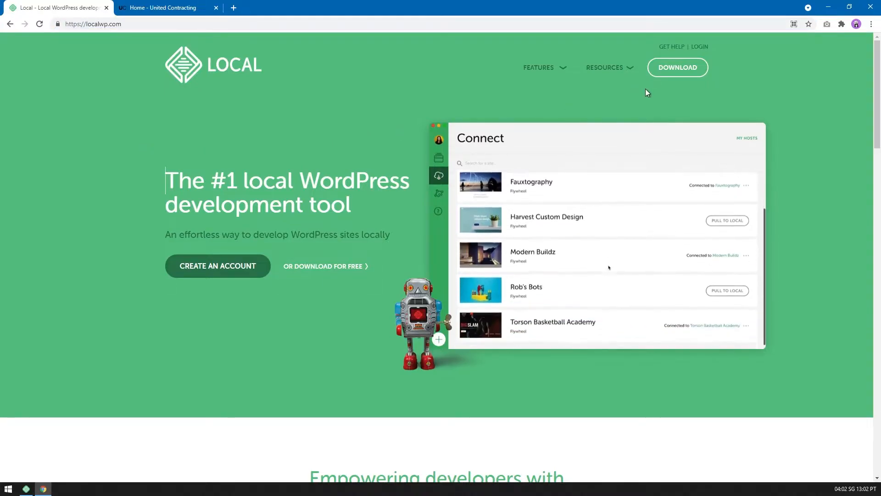
{"action": "left_click", "coordinate": [670, 69]}
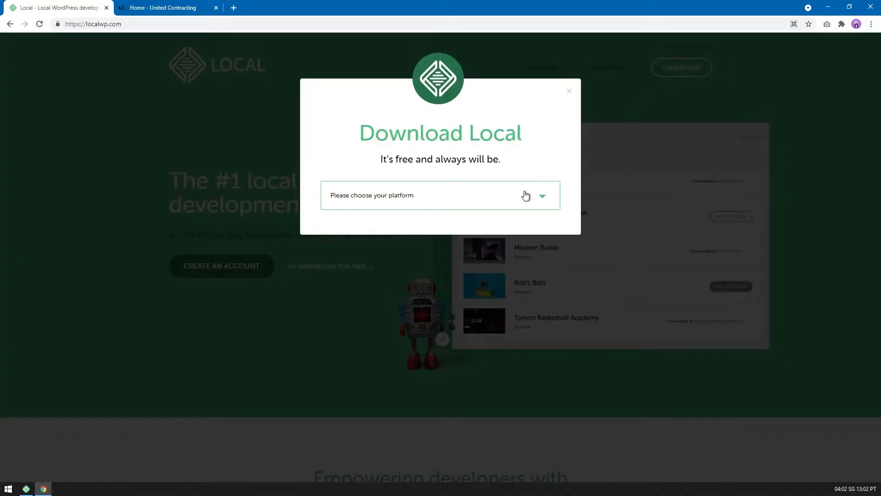
{"action": "left_click", "coordinate": [527, 195]}
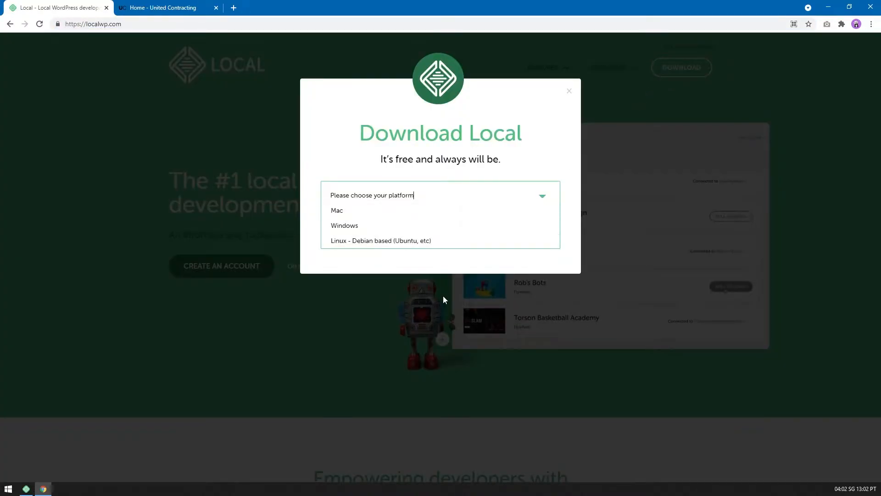
{"action": "left_click", "coordinate": [354, 230]}
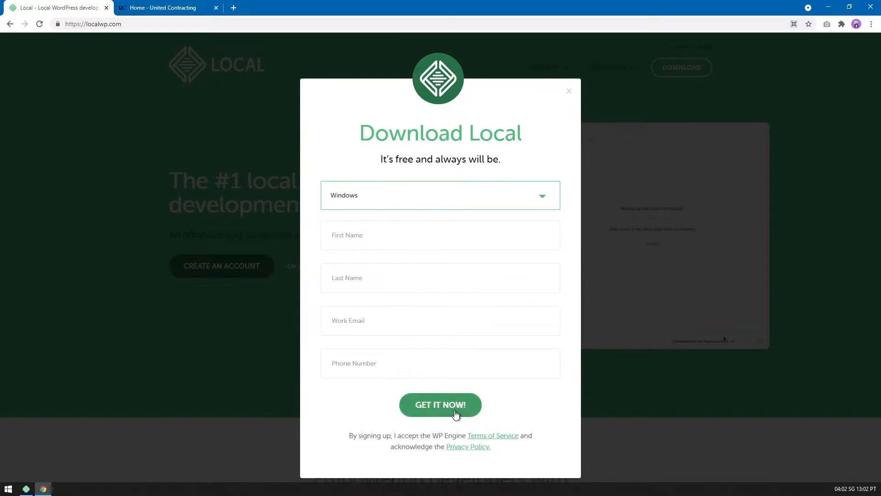
{"action": "left_click", "coordinate": [724, 375]}
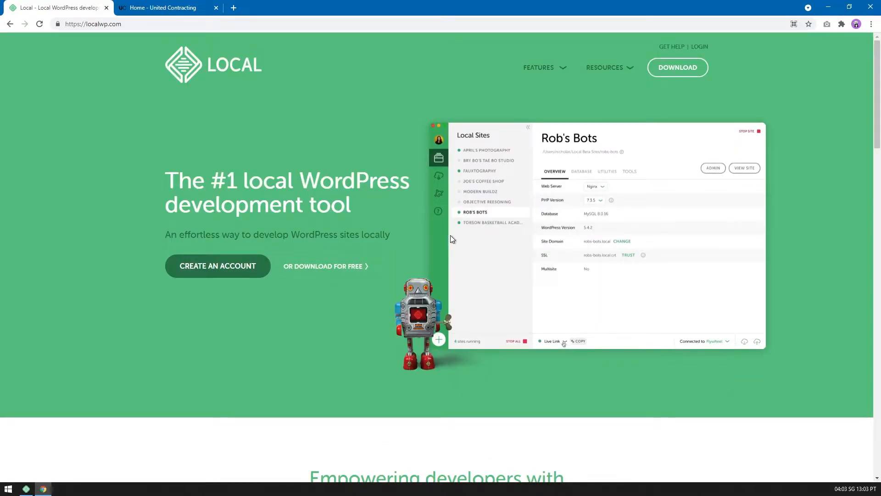
Switch to the Local app and set up a new site named "Photoshop Coaching" without a Blueprint, using the Preferred environment.
{"action": "key", "text": "alt+Tab"}
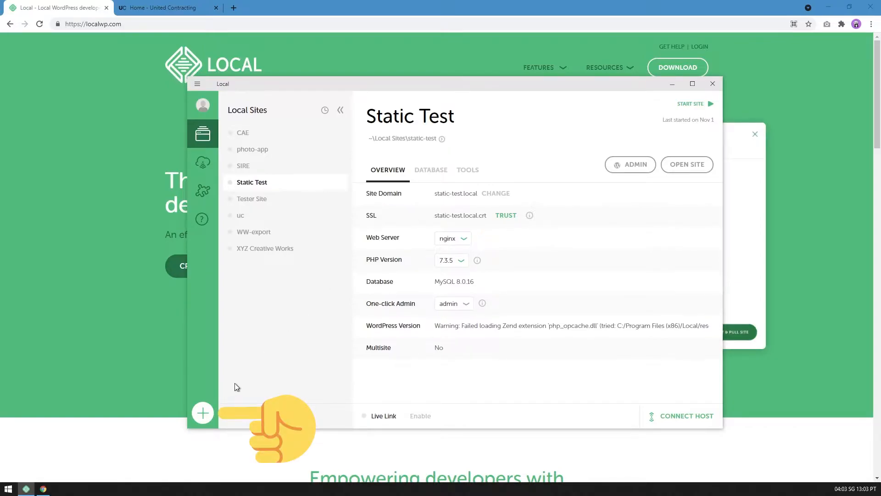
{"action": "left_click", "coordinate": [204, 415]}
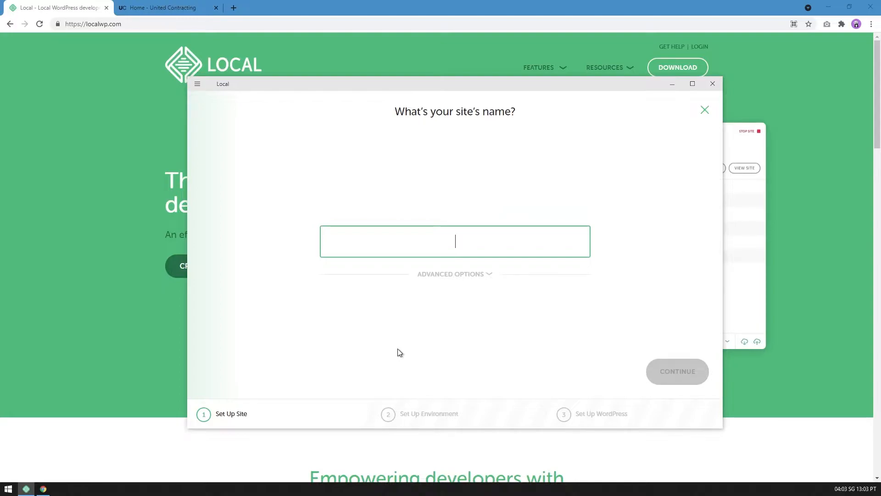
{"action": "type", "text": "Ph"}
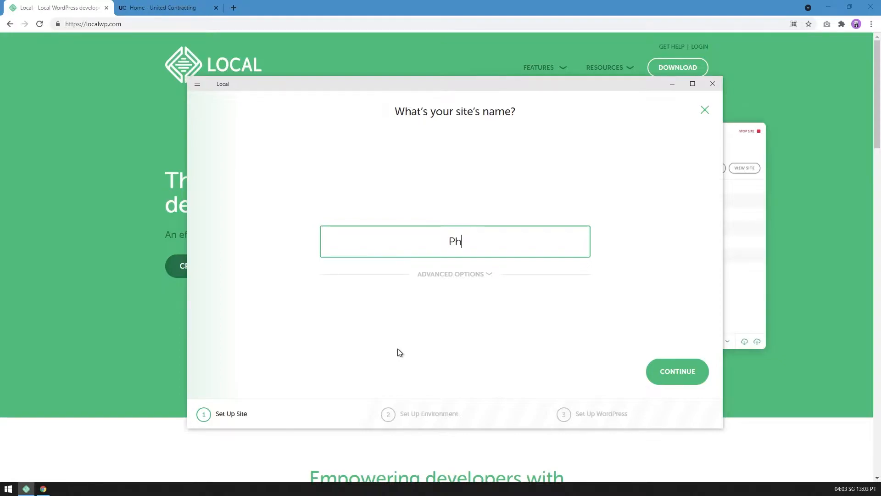
{"action": "type", "text": "otoshop "}
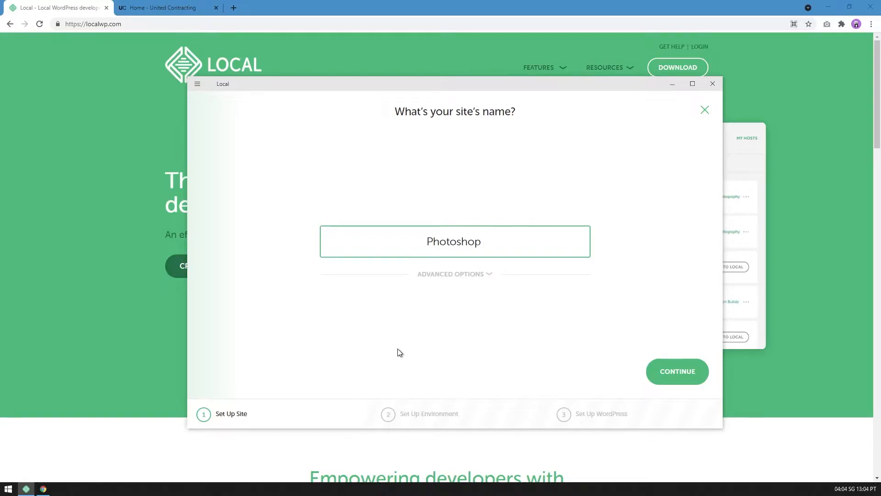
{"action": "type", "text": "Coaching"}
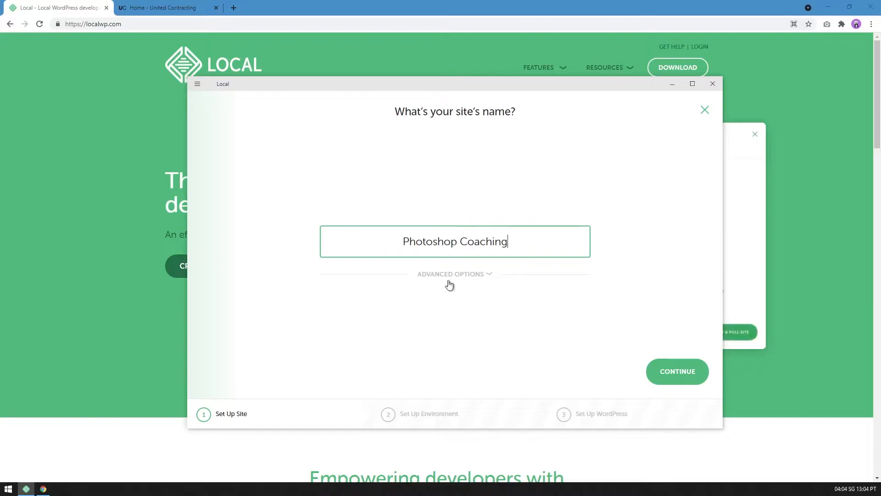
{"action": "left_click", "coordinate": [454, 276]}
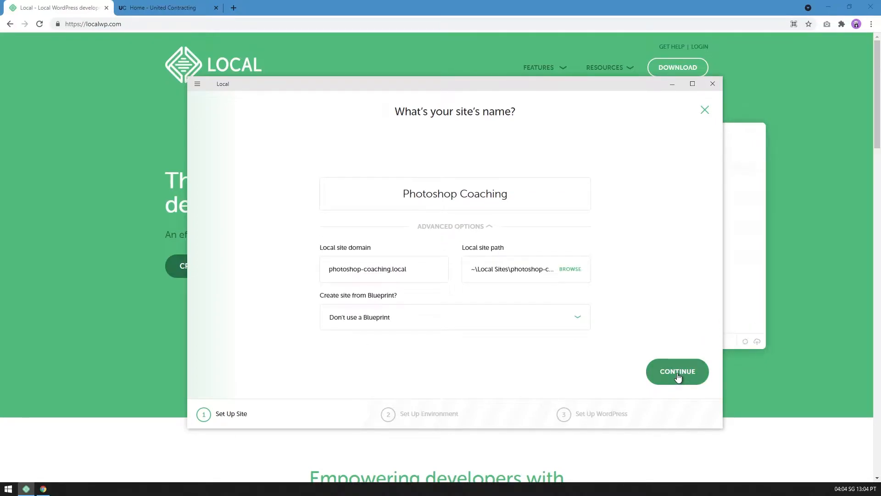
{"action": "left_click", "coordinate": [655, 372]}
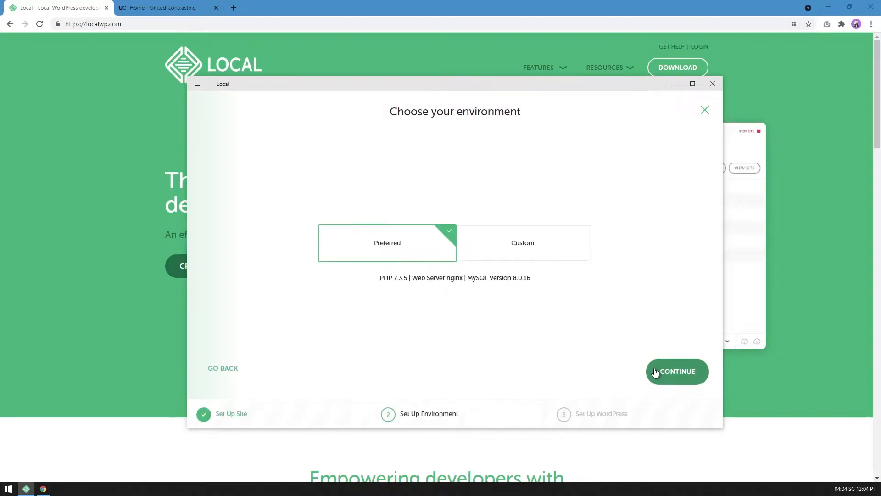
{"action": "left_click", "coordinate": [662, 372]}
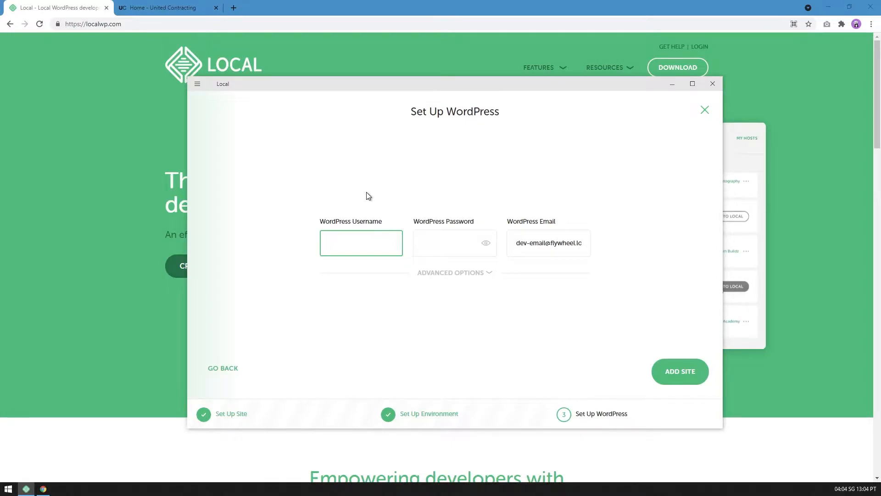
Enter the WordPress username admin and the WordPress password, then add the site and allow the Windows Command Processor changes.
{"action": "type", "text": "admin"}
{"action": "key", "text": "Tab"}
{"action": "type", "text": "admin"}
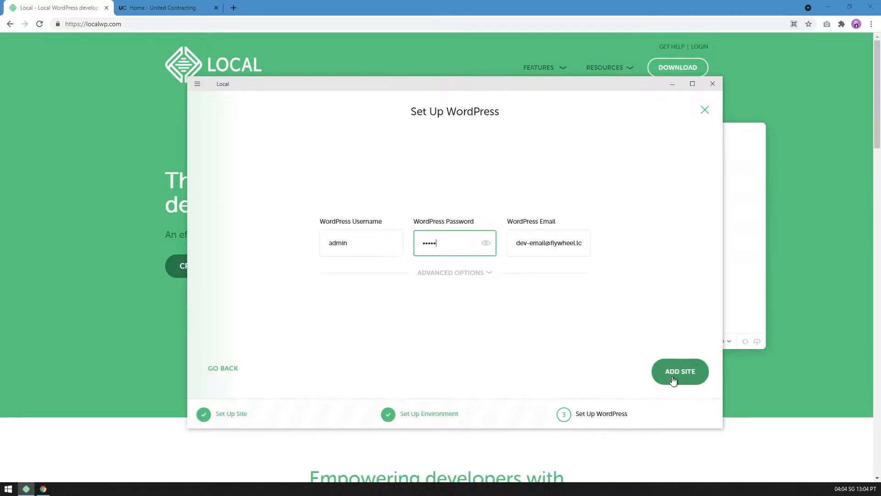
{"action": "left_click", "coordinate": [674, 379]}
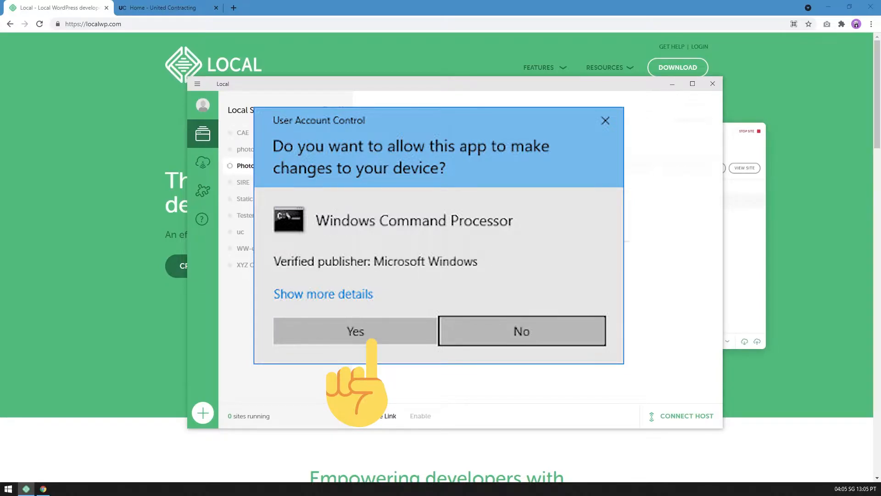
{"action": "left_click", "coordinate": [355, 331]}
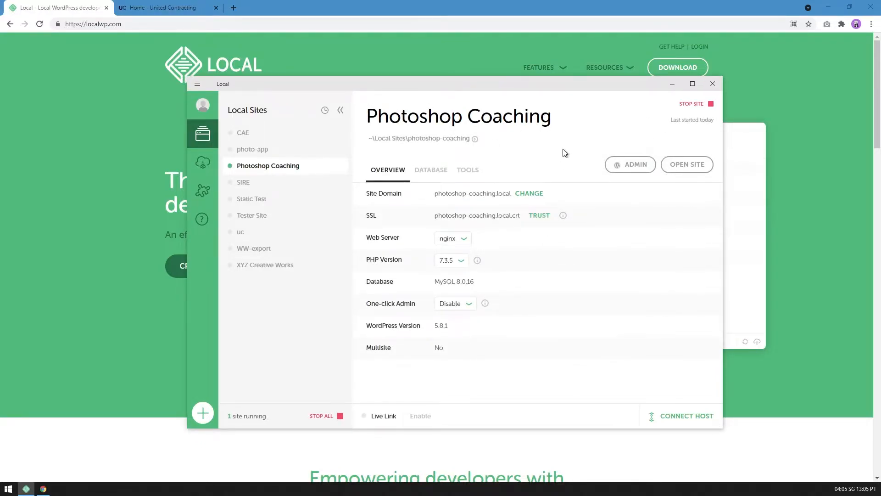
Open the Photoshop Coaching site's WordPress admin and log in with the username admin and the account password.
{"action": "left_click", "coordinate": [637, 173]}
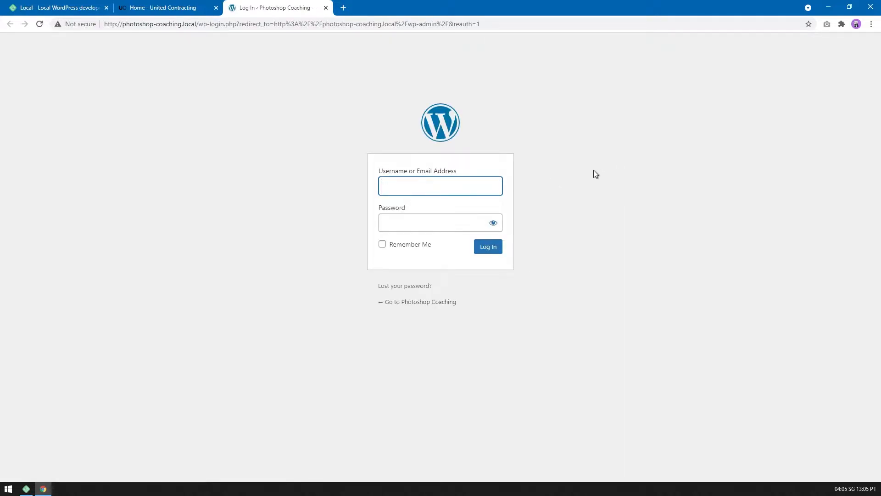
{"action": "type", "text": "admin"}
{"action": "key", "text": "Tab"}
{"action": "type", "text": "admin"}
{"action": "key", "text": "Return"}
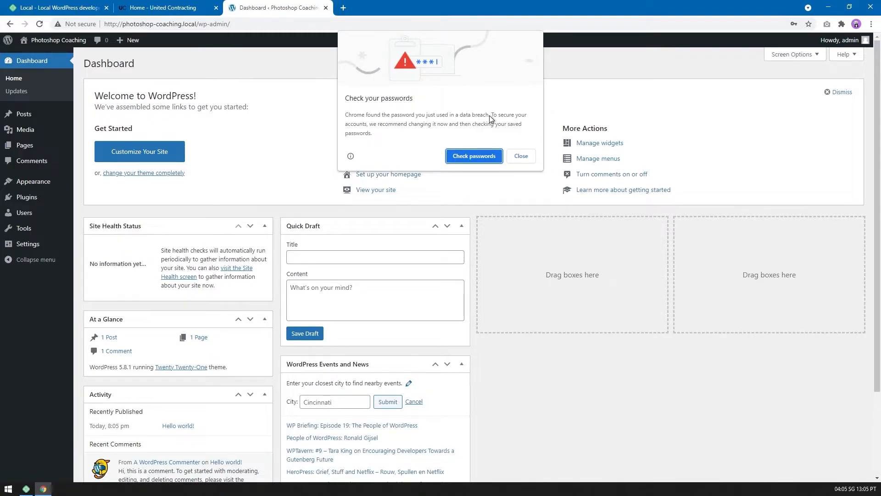
{"action": "left_click", "coordinate": [91, 197]}
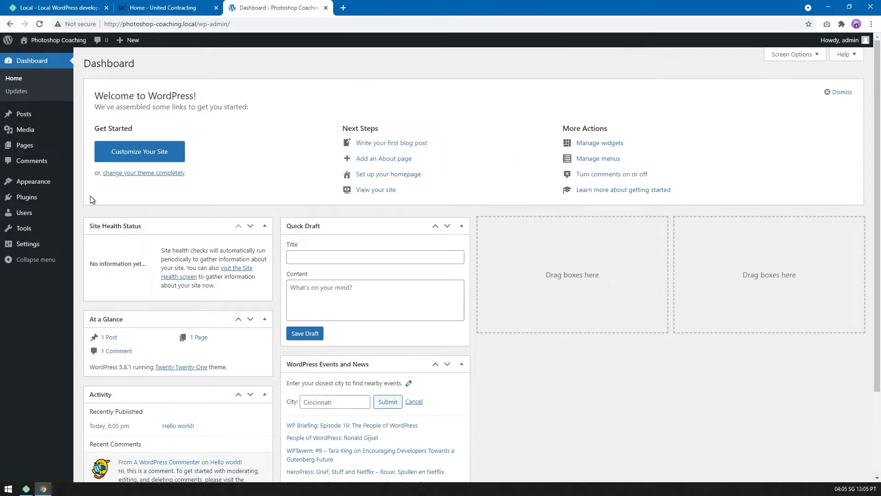
View the front end of the Photoshop Coaching site and return to the dashboard.
{"action": "mouse_move", "coordinate": [55, 40]}
{"action": "left_click", "coordinate": [68, 57]}
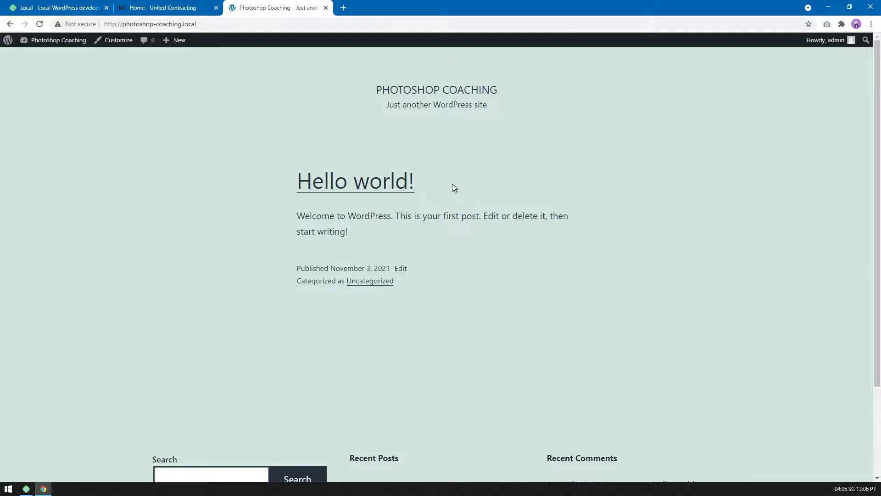
{"action": "left_click", "coordinate": [10, 26]}
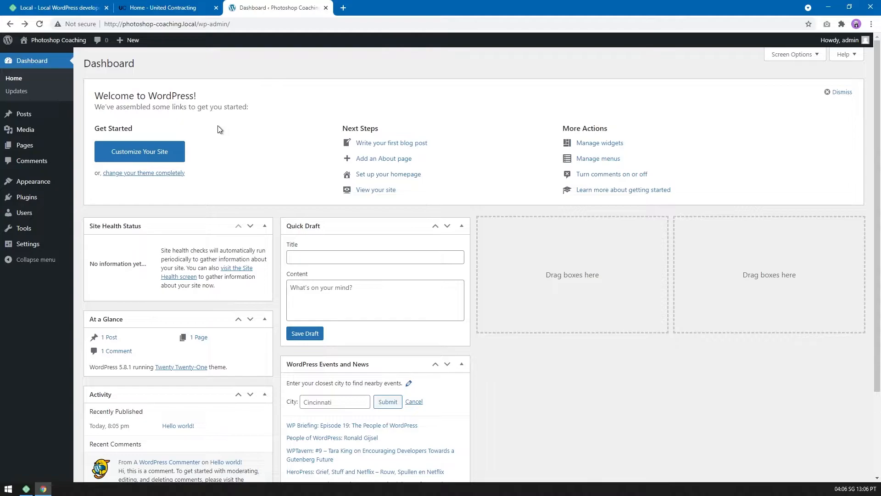
Customize the active Twenty Twenty-One theme by setting its background color to near-black.
{"action": "mouse_move", "coordinate": [41, 183]}
{"action": "left_click", "coordinate": [102, 187]}
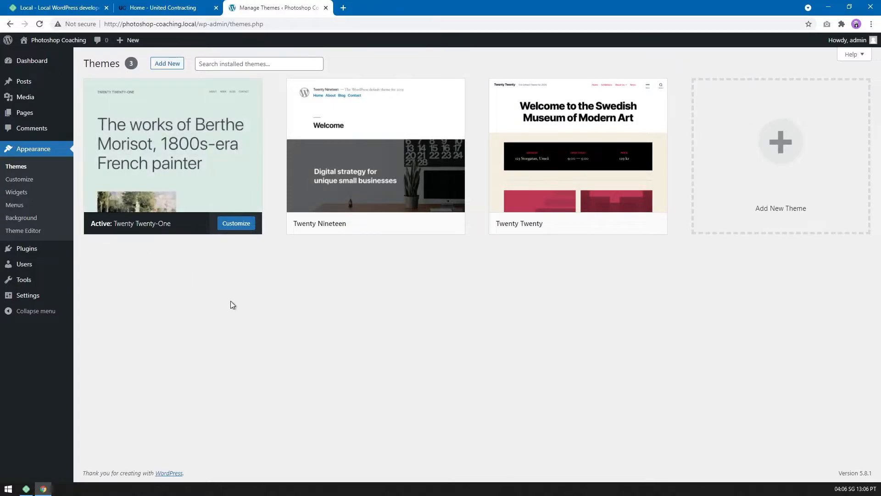
{"action": "left_click", "coordinate": [234, 223]}
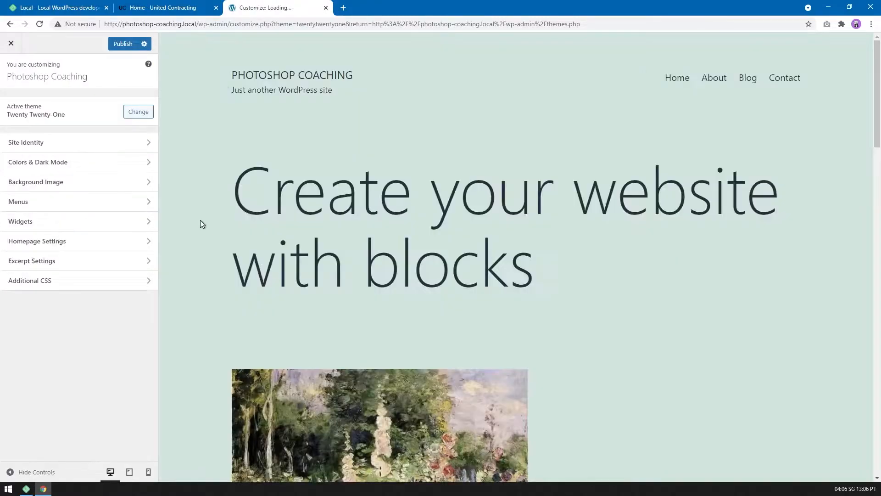
{"action": "left_click", "coordinate": [147, 166]}
{"action": "left_click", "coordinate": [46, 118]}
{"action": "left_click_drag", "start_coordinate": [61, 172], "coordinate": [4, 211]}
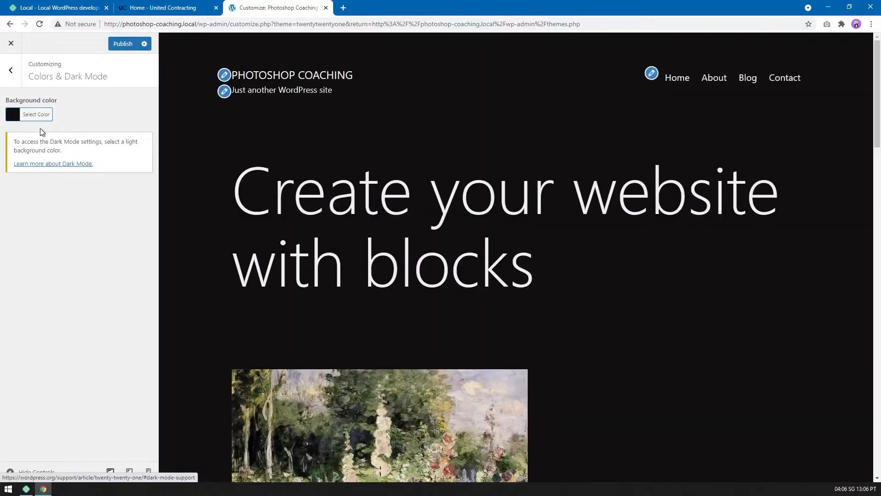
Close the customizer and discard the unpublished background color change.
{"action": "left_click", "coordinate": [18, 116]}
{"action": "left_click", "coordinate": [26, 78]}
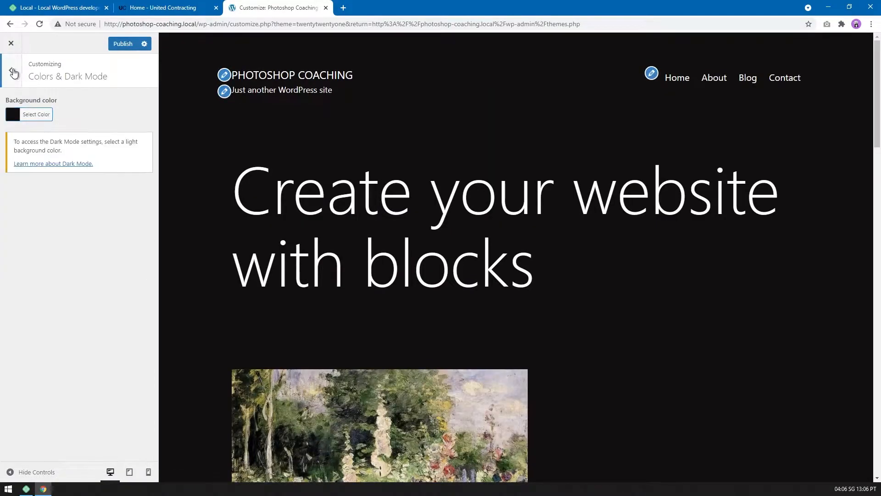
{"action": "left_click", "coordinate": [11, 70]}
{"action": "left_click", "coordinate": [11, 44]}
{"action": "left_click", "coordinate": [485, 84]}
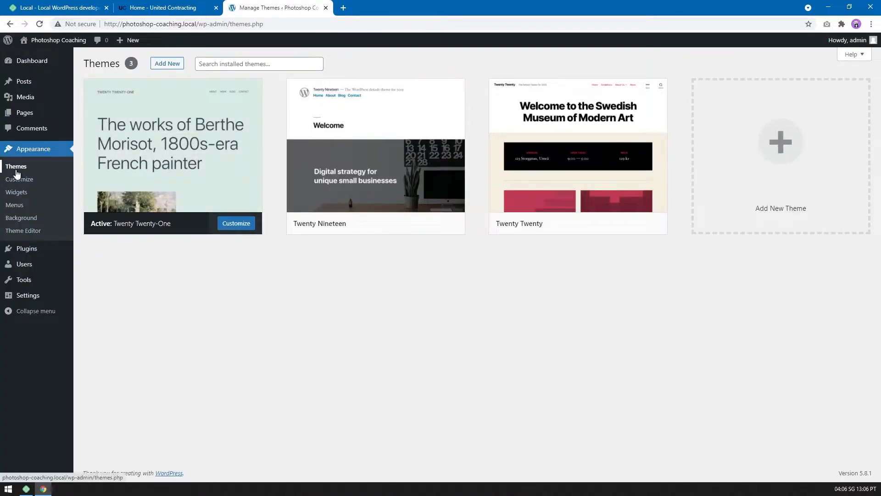
Reopen the customizer for the active Twenty Twenty-One theme and set the background color to near-black.
{"action": "left_click", "coordinate": [235, 225]}
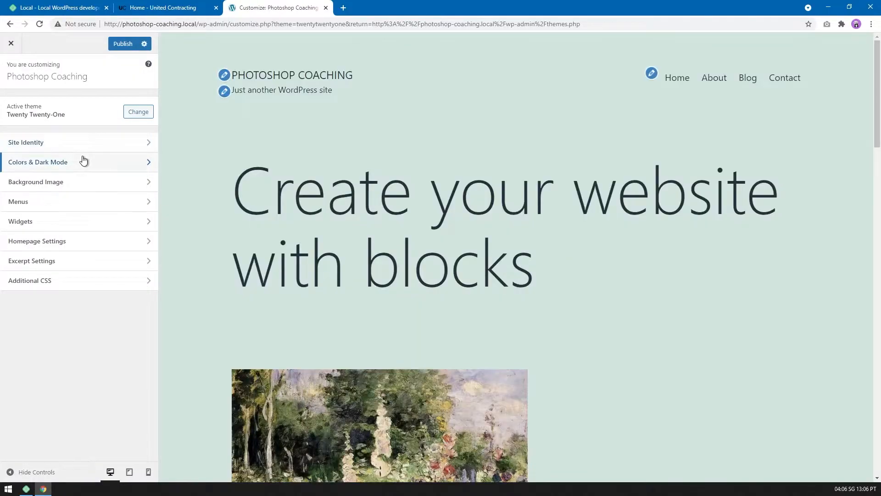
{"action": "left_click", "coordinate": [82, 162]}
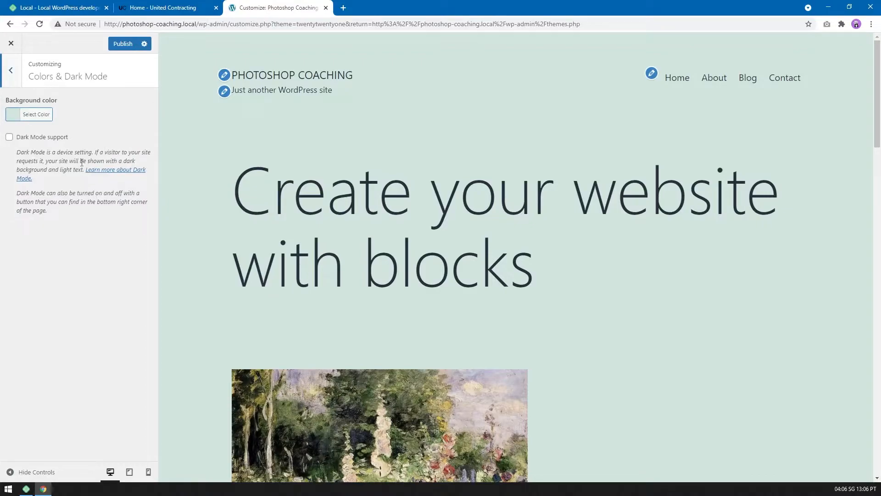
{"action": "left_click", "coordinate": [10, 72]}
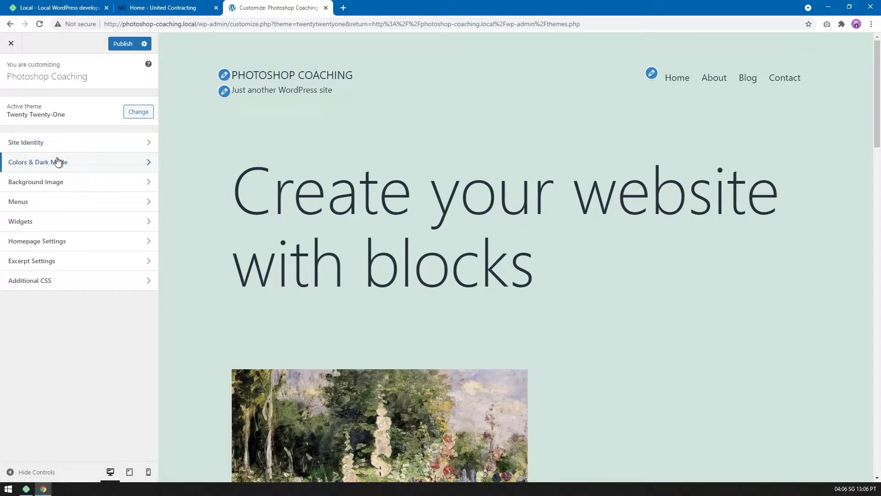
{"action": "left_click", "coordinate": [48, 169]}
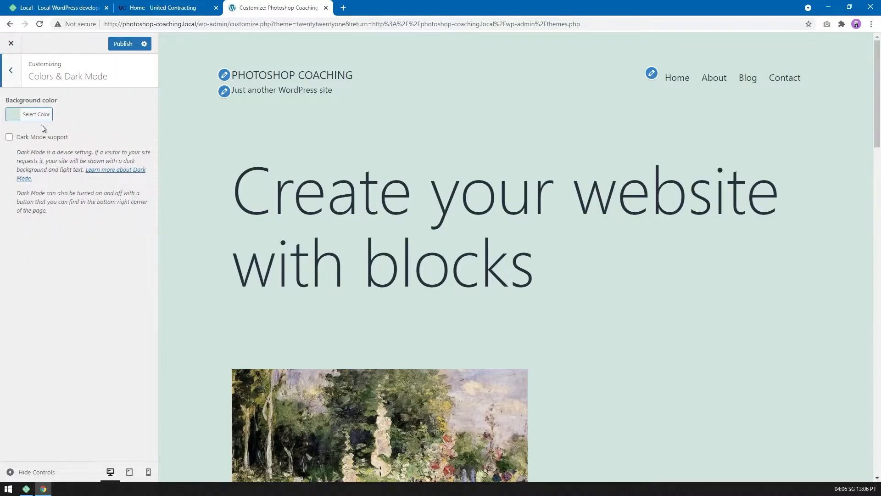
{"action": "left_click", "coordinate": [39, 115]}
{"action": "left_click_drag", "start_coordinate": [46, 142], "coordinate": [15, 209]}
{"action": "left_click", "coordinate": [2, 225]}
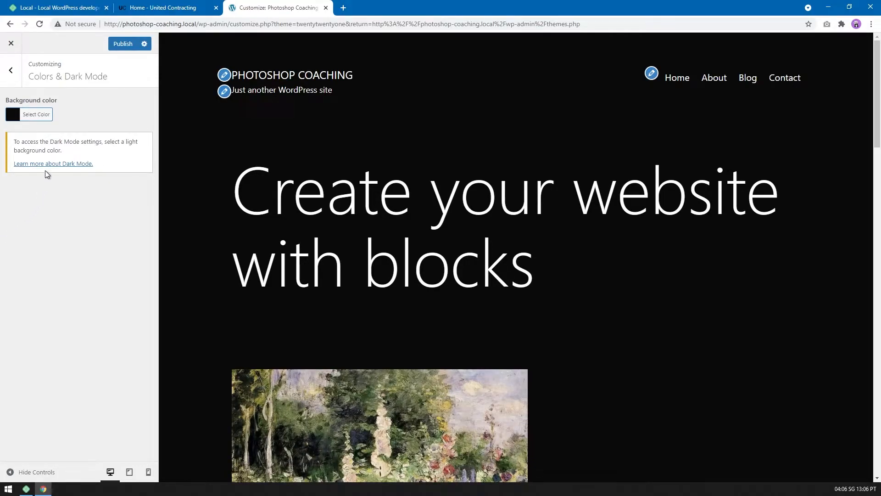
{"action": "left_click", "coordinate": [14, 69]}
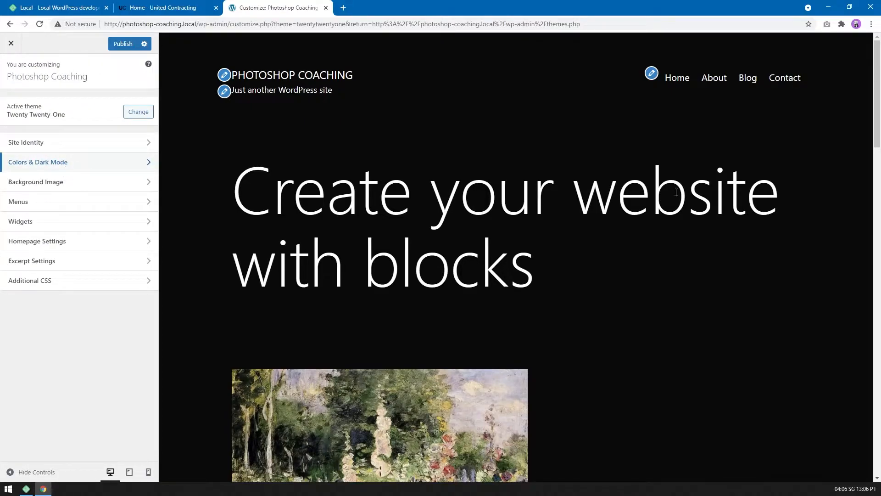
Examine the homepage preview down to the footer to check how its sections look on the dark background.
{"action": "scroll", "coordinate": [642, 253], "scroll_direction": "down", "scroll_amount": 20}
{"action": "scroll", "coordinate": [642, 253], "scroll_direction": "down", "scroll_amount": 10}
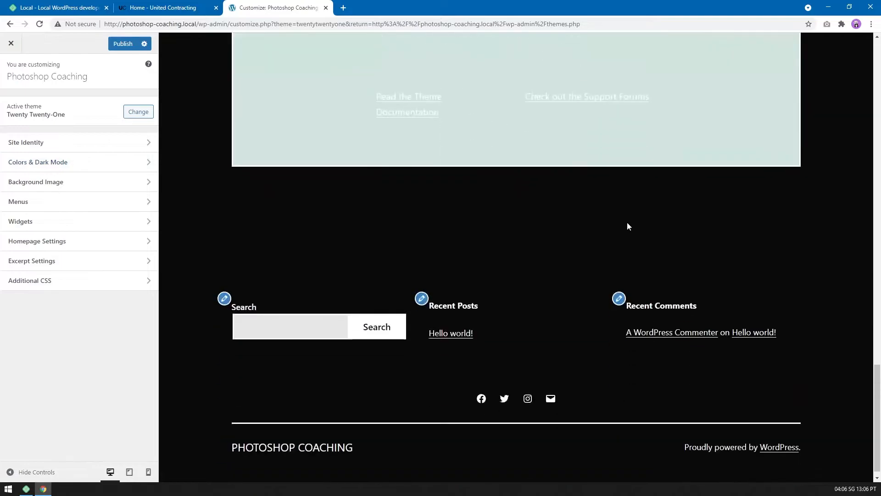
{"action": "scroll", "coordinate": [556, 266], "scroll_direction": "up", "scroll_amount": 5}
{"action": "left_click_drag", "start_coordinate": [352, 180], "coordinate": [595, 301]}
{"action": "left_click", "coordinate": [670, 384]}
{"action": "middle_click", "coordinate": [671, 387]}
{"action": "scroll", "coordinate": [633, 339], "scroll_direction": "up", "scroll_amount": 3}
{"action": "scroll", "coordinate": [610, 449], "scroll_direction": "down", "scroll_amount": 7}
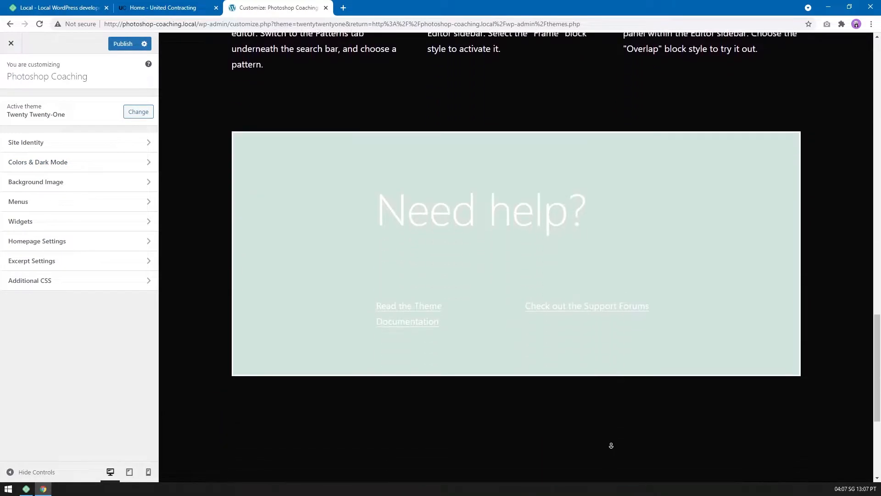
{"action": "scroll", "coordinate": [600, 368], "scroll_direction": "up", "scroll_amount": 3}
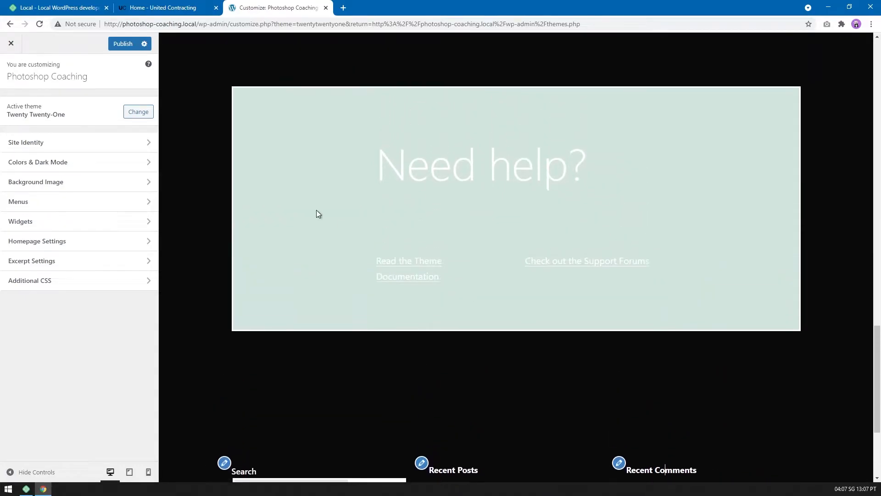
{"action": "scroll", "coordinate": [529, 403], "scroll_direction": "down", "scroll_amount": 4}
{"action": "scroll", "coordinate": [522, 339], "scroll_direction": "up", "scroll_amount": 20}
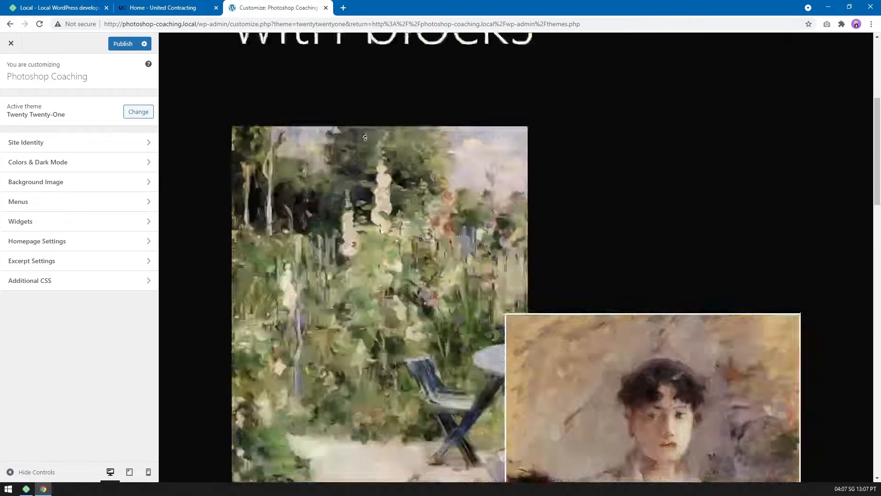
Set the site's tagline to "Photoshop Coaching For Marketing Professionals" in the site identity settings.
{"action": "left_click", "coordinate": [73, 142]}
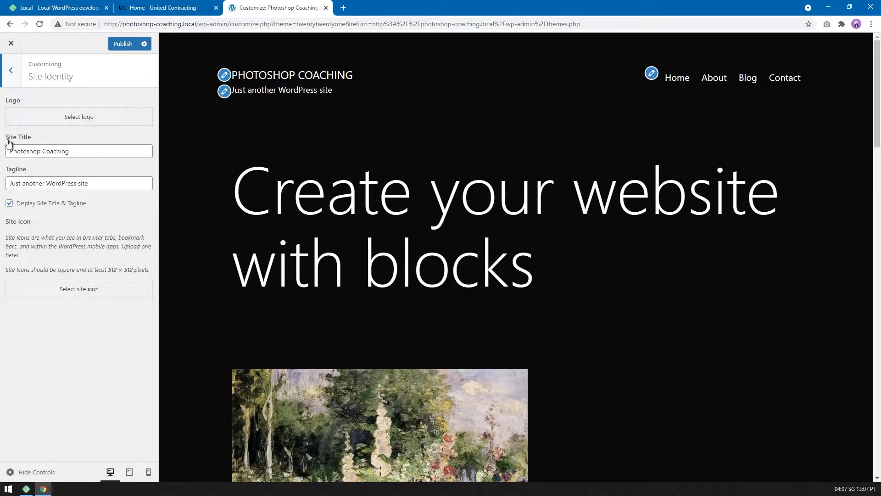
{"action": "left_click_drag", "start_coordinate": [102, 184], "coordinate": [1, 185]}
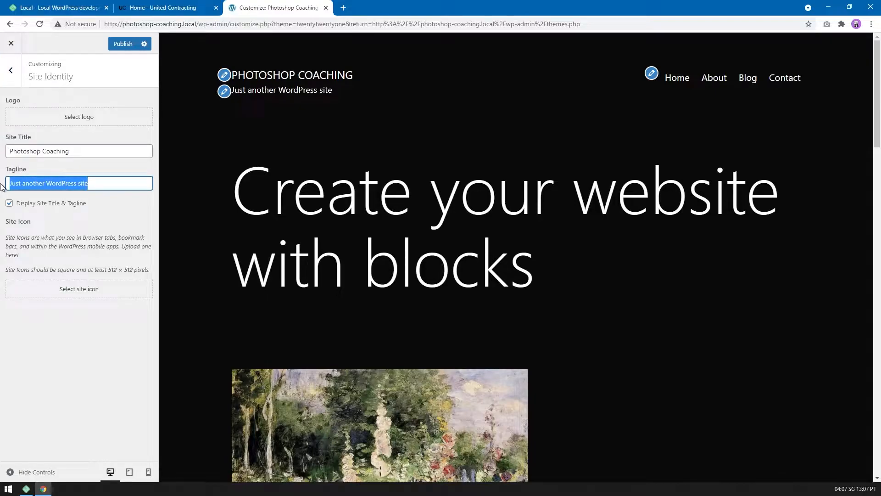
{"action": "type", "text": "Photoshop Coach"}
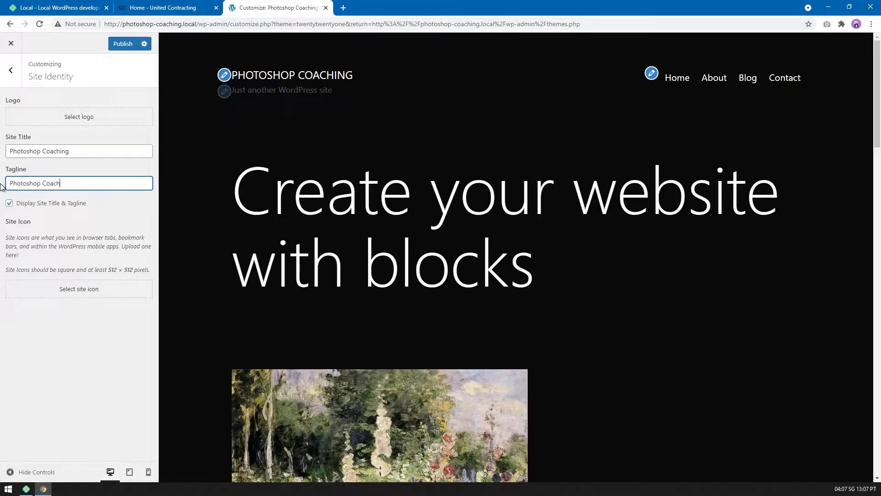
{"action": "type", "text": "ing For Mark"}
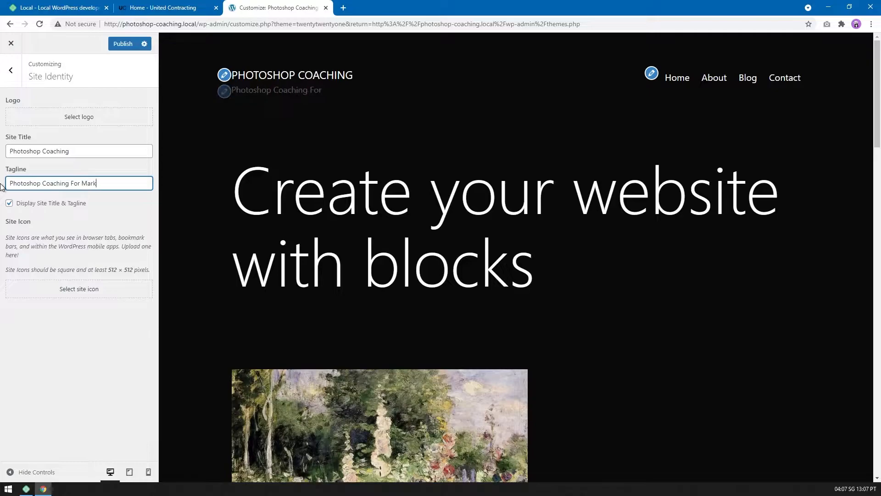
{"action": "type", "text": "eting Professionals"}
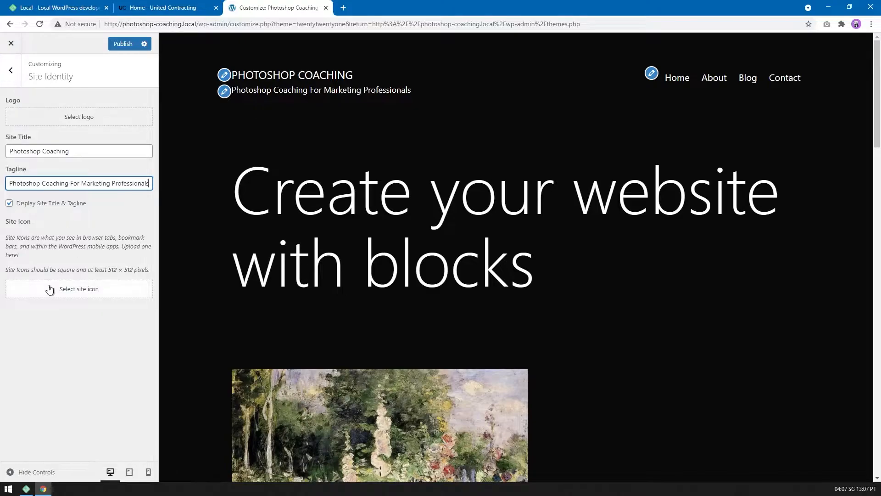
{"action": "left_click", "coordinate": [5, 80]}
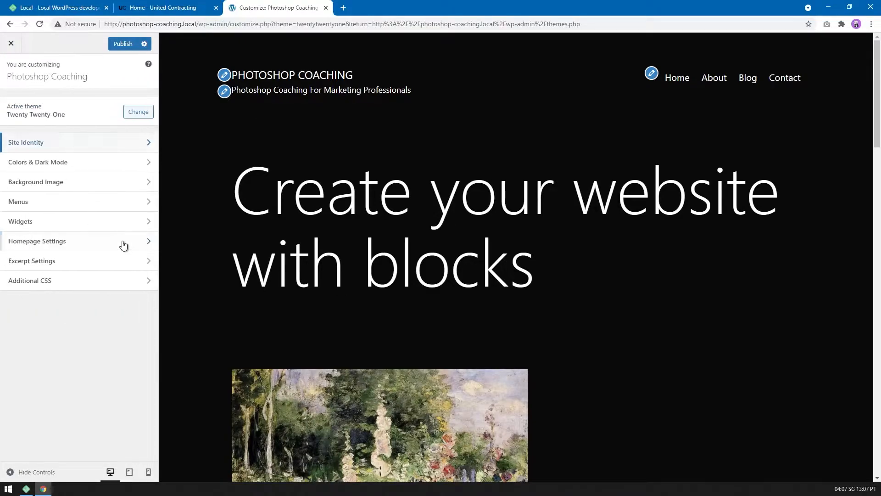
Remove the Home, About, Blog and Contact items from the primary menu and return to the main customizer options.
{"action": "left_click", "coordinate": [103, 206]}
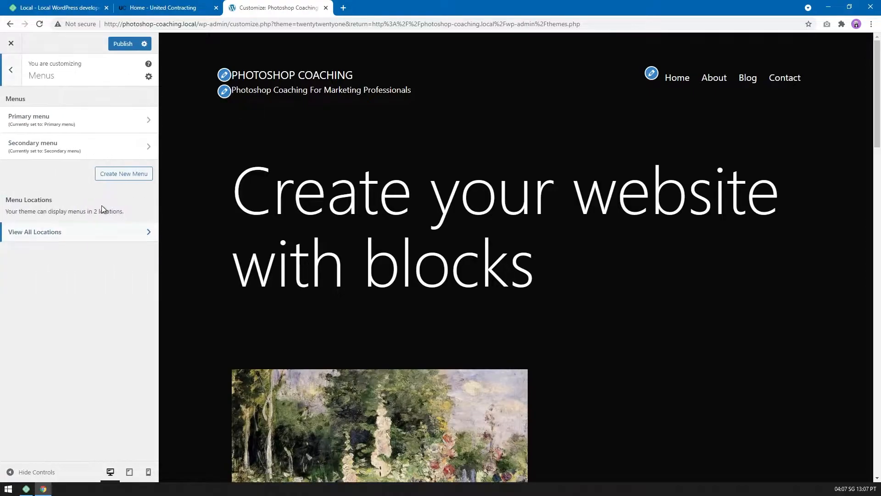
{"action": "left_click", "coordinate": [69, 124]}
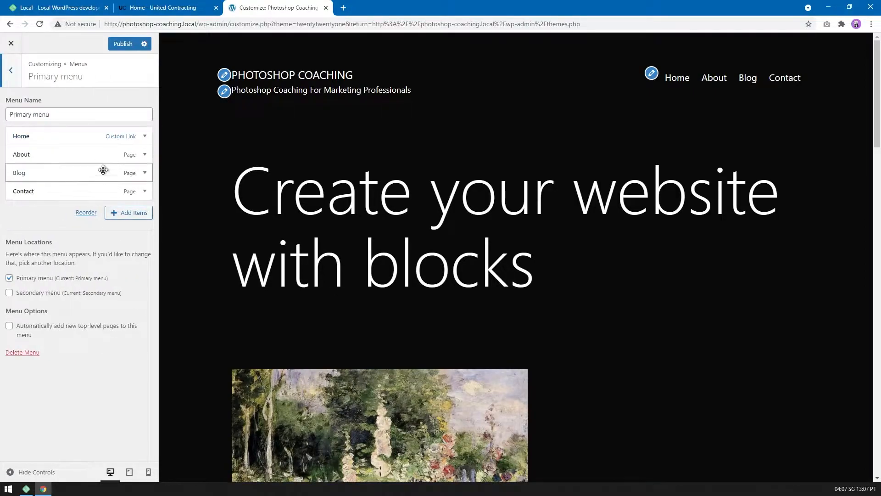
{"action": "left_click", "coordinate": [141, 137]}
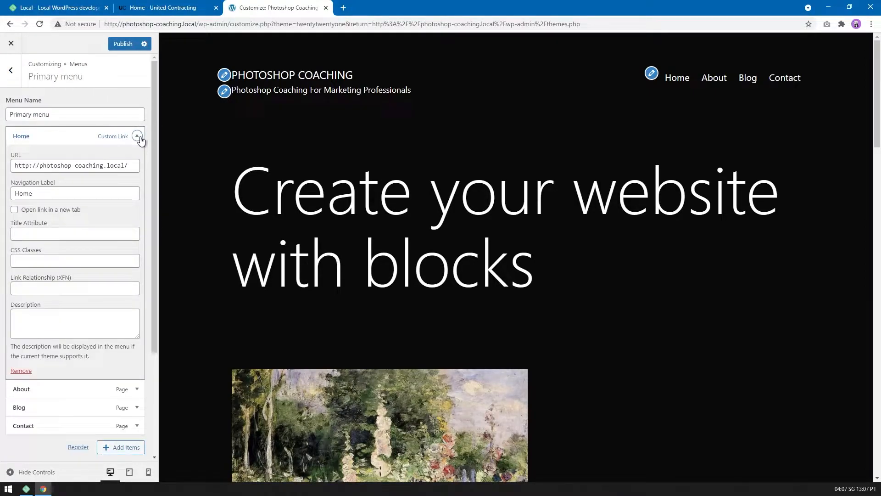
{"action": "left_click", "coordinate": [21, 371]}
{"action": "left_click", "coordinate": [118, 137]}
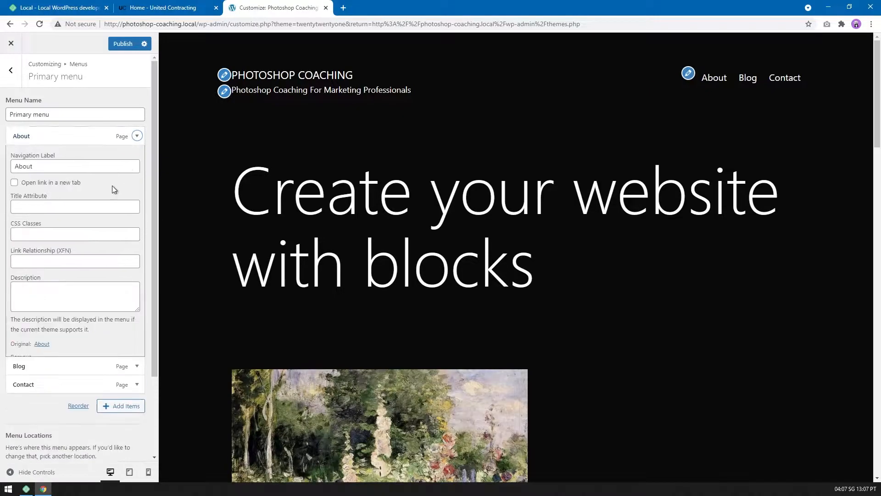
{"action": "left_click", "coordinate": [21, 356]}
{"action": "left_click", "coordinate": [112, 138]}
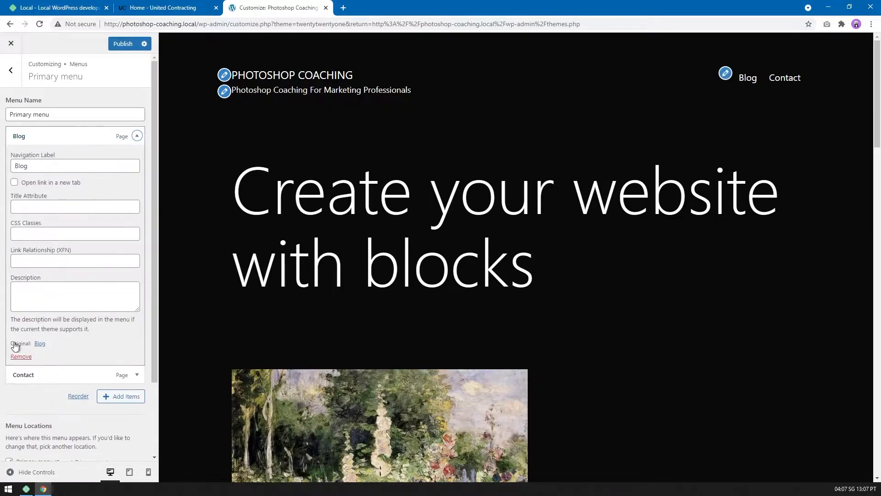
{"action": "left_click", "coordinate": [21, 356]}
{"action": "left_click", "coordinate": [109, 136]}
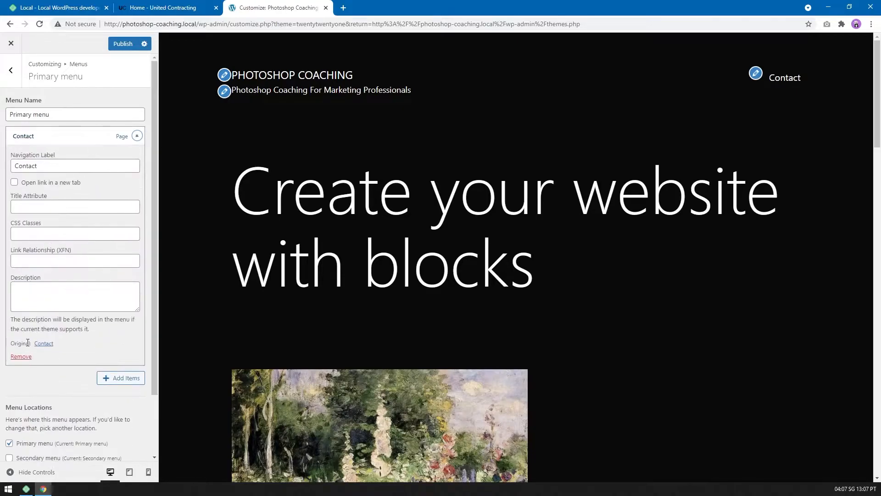
{"action": "left_click", "coordinate": [21, 356]}
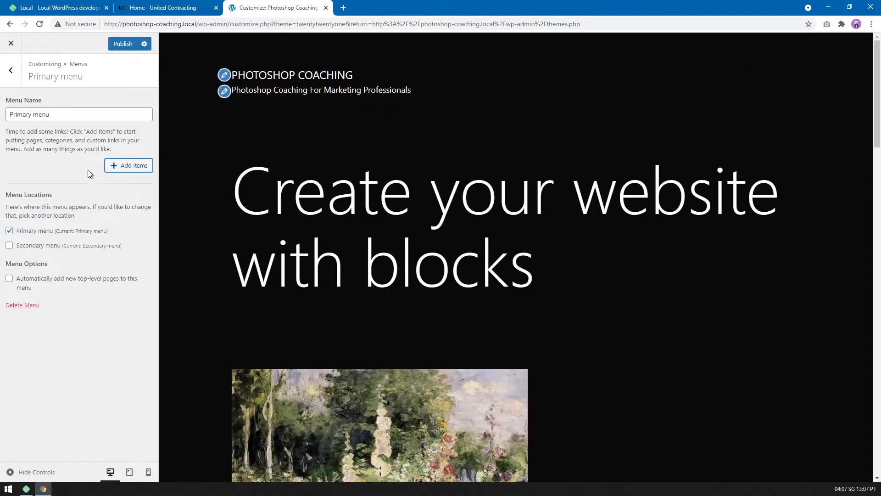
{"action": "left_click", "coordinate": [12, 74]}
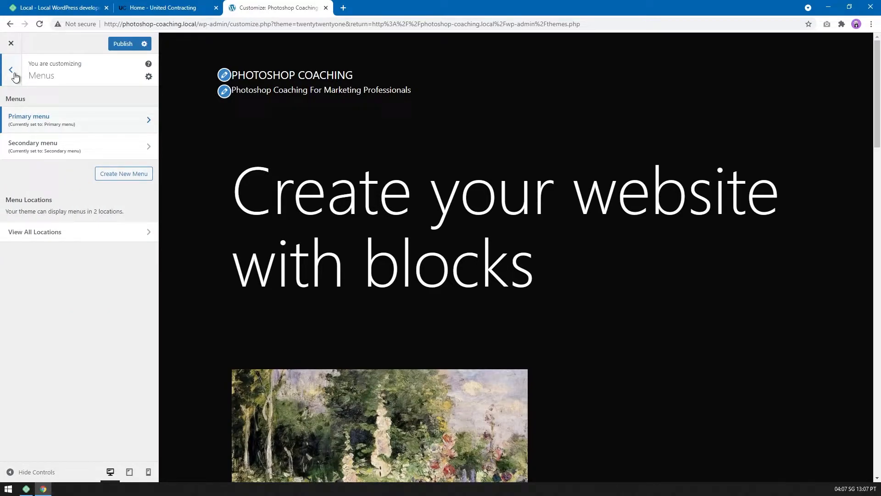
{"action": "left_click", "coordinate": [13, 72]}
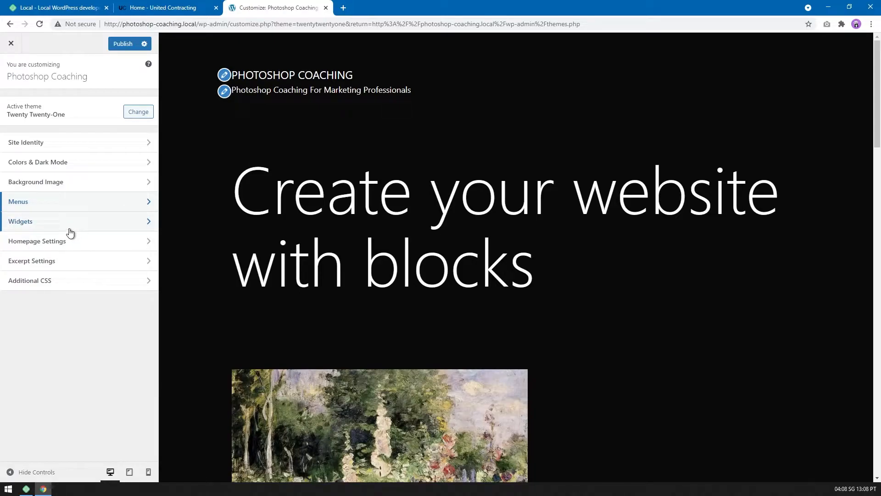
Open the footer widget area for editing and dismiss the block widgets introduction.
{"action": "scroll", "coordinate": [652, 197], "scroll_direction": "down", "scroll_amount": 15}
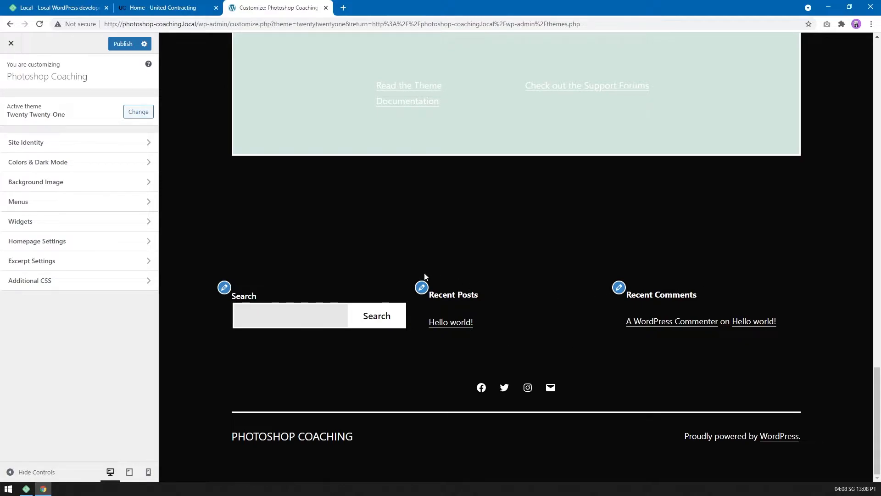
{"action": "left_click", "coordinate": [69, 223]}
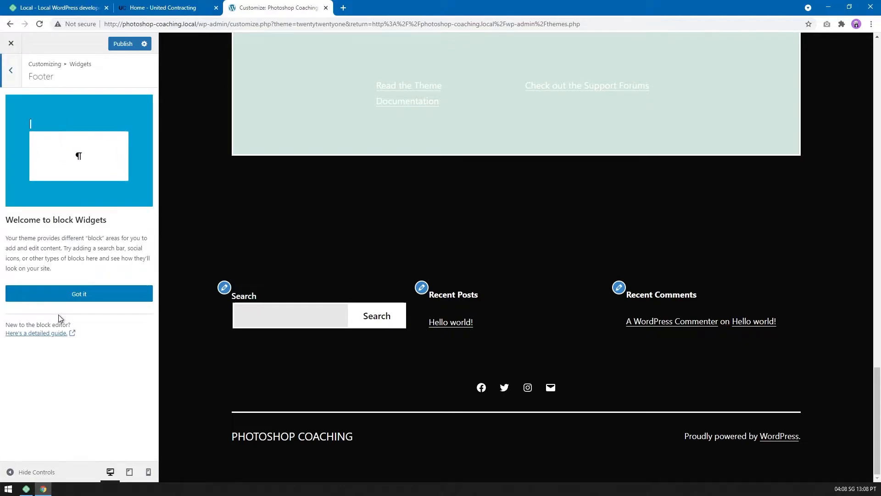
{"action": "left_click", "coordinate": [74, 294]}
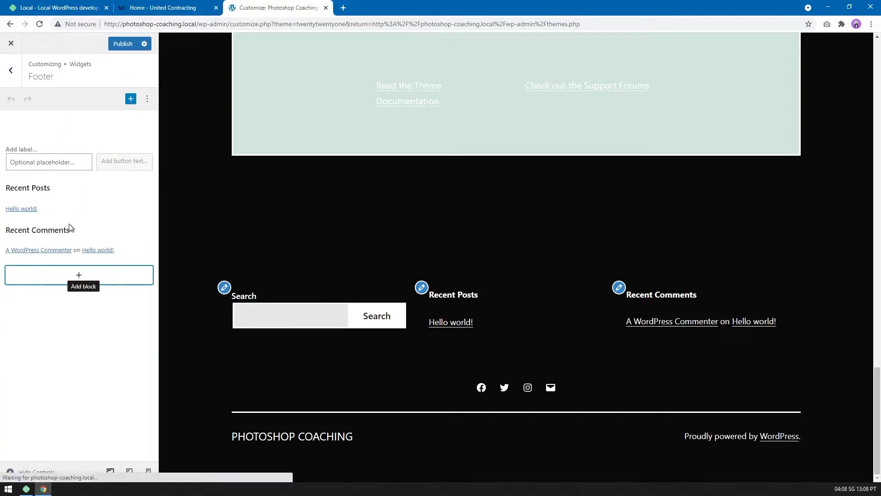
{"action": "left_click", "coordinate": [147, 101]}
{"action": "left_click", "coordinate": [146, 100]}
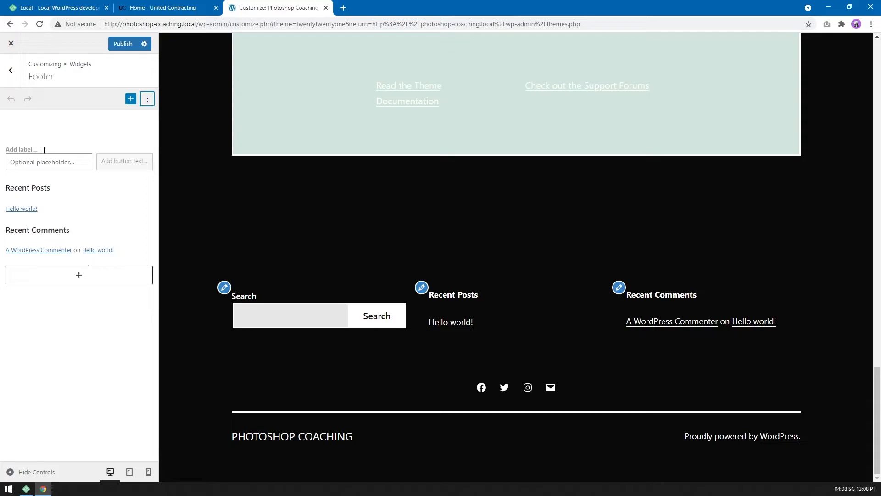
Remove the Recent Comments heading and the comments list beneath it from the footer widgets.
{"action": "left_click", "coordinate": [56, 231]}
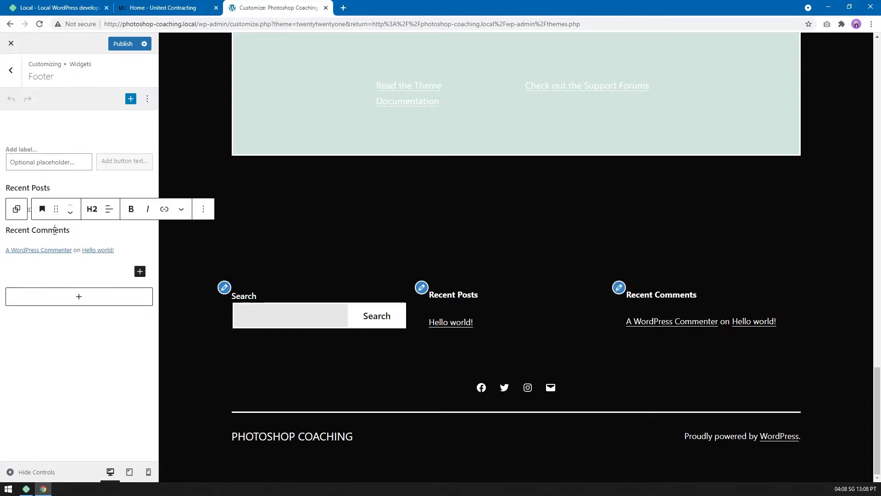
{"action": "left_click", "coordinate": [204, 213]}
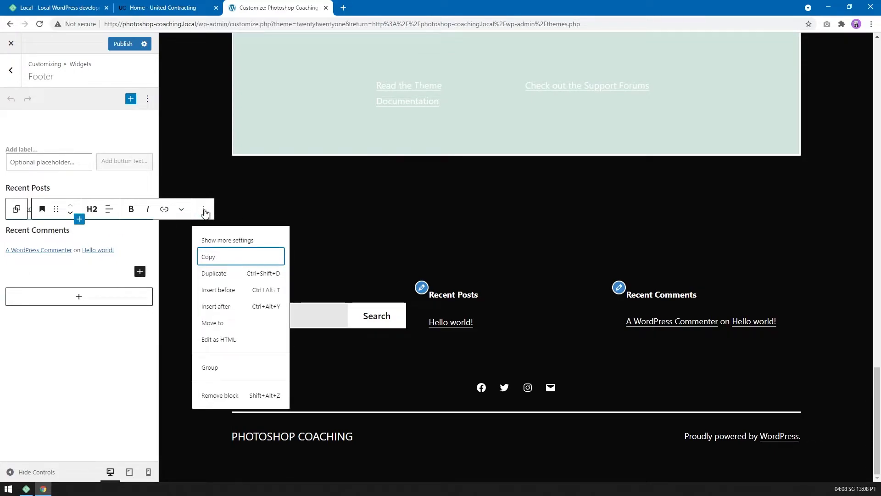
{"action": "left_click", "coordinate": [245, 393]}
{"action": "left_click", "coordinate": [143, 228]}
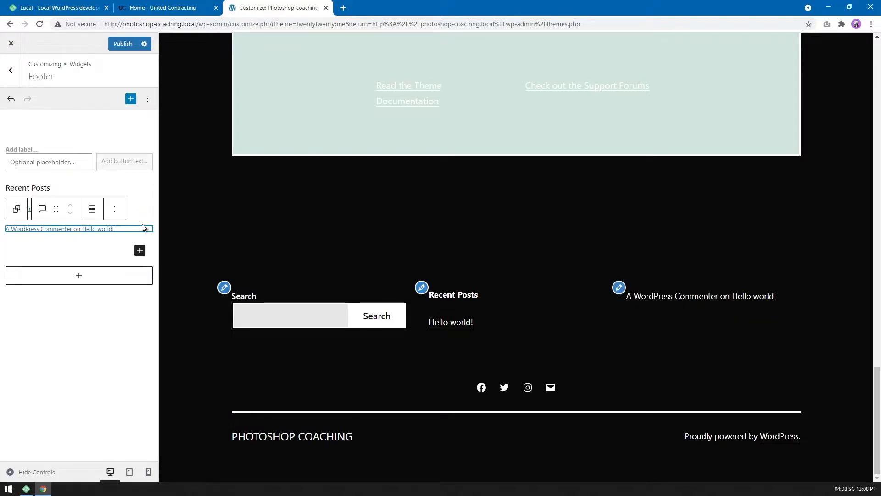
{"action": "left_click", "coordinate": [114, 209]}
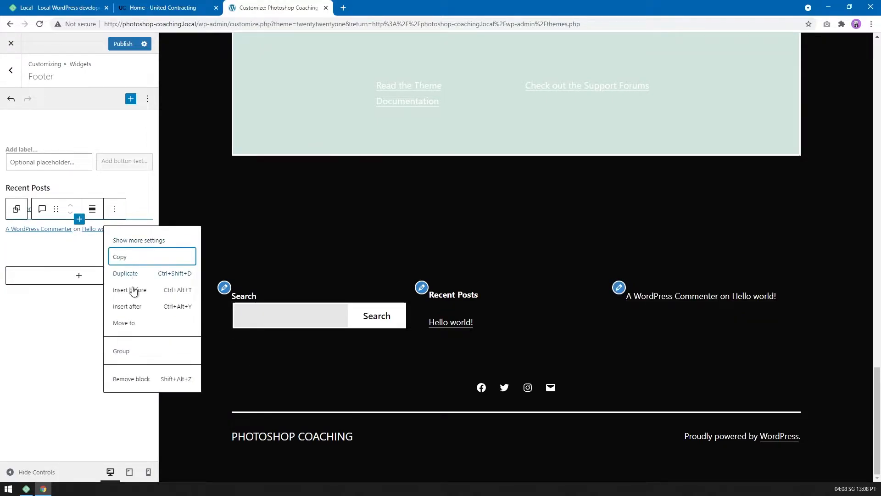
{"action": "left_click", "coordinate": [131, 378]}
Remove the Recent Posts heading and the search block from the footer widgets.
{"action": "left_click", "coordinate": [65, 184]}
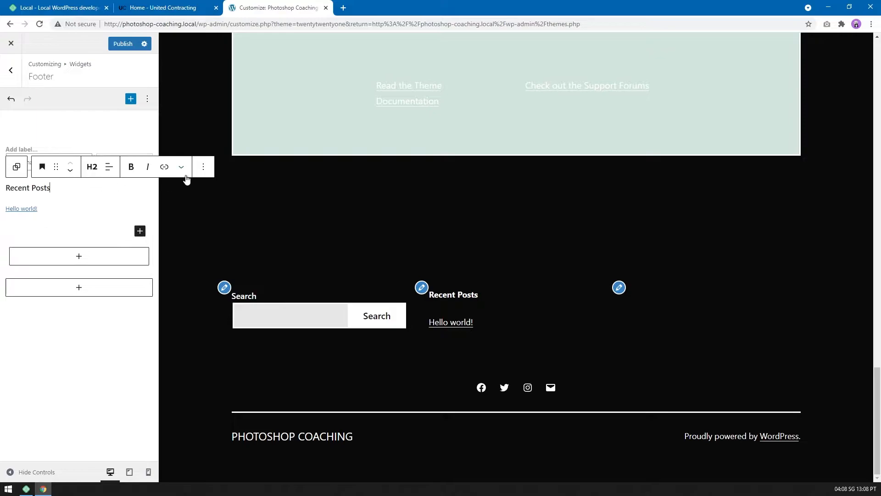
{"action": "left_click", "coordinate": [203, 166]}
{"action": "left_click", "coordinate": [218, 352]}
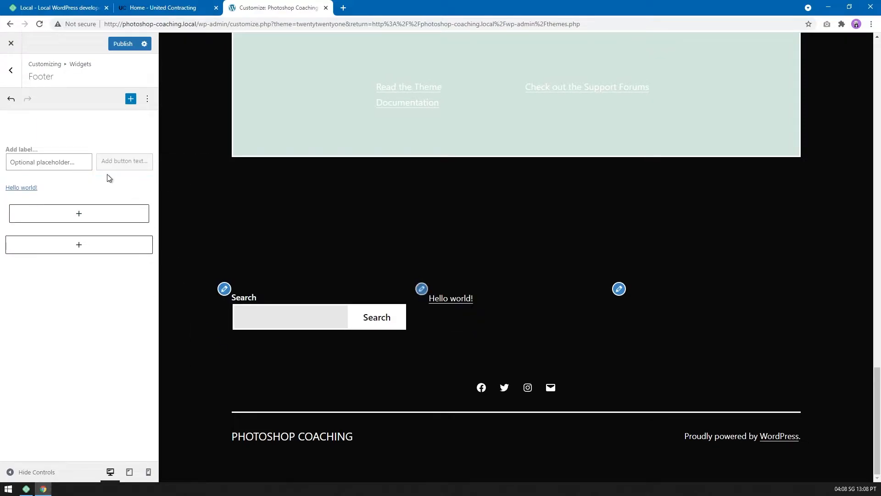
{"action": "left_click", "coordinate": [55, 193]}
{"action": "left_click", "coordinate": [151, 223]}
{"action": "left_click", "coordinate": [79, 149]}
{"action": "left_click", "coordinate": [201, 129]}
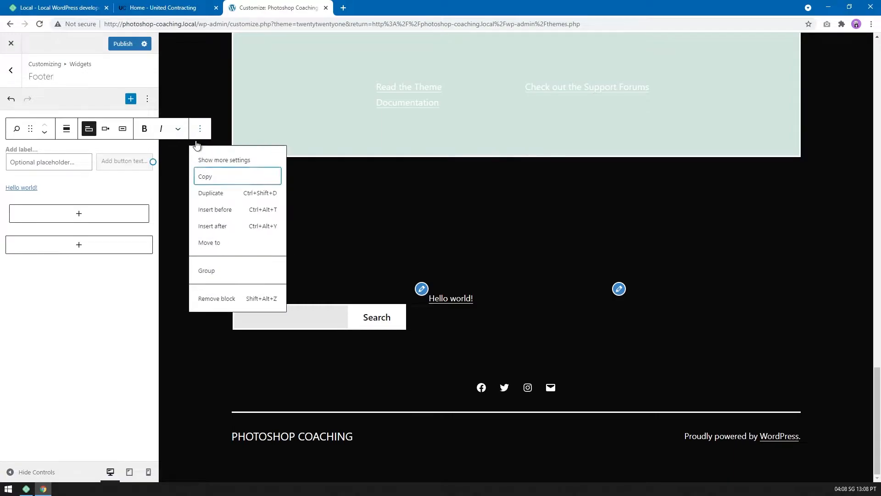
{"action": "left_click", "coordinate": [230, 298]}
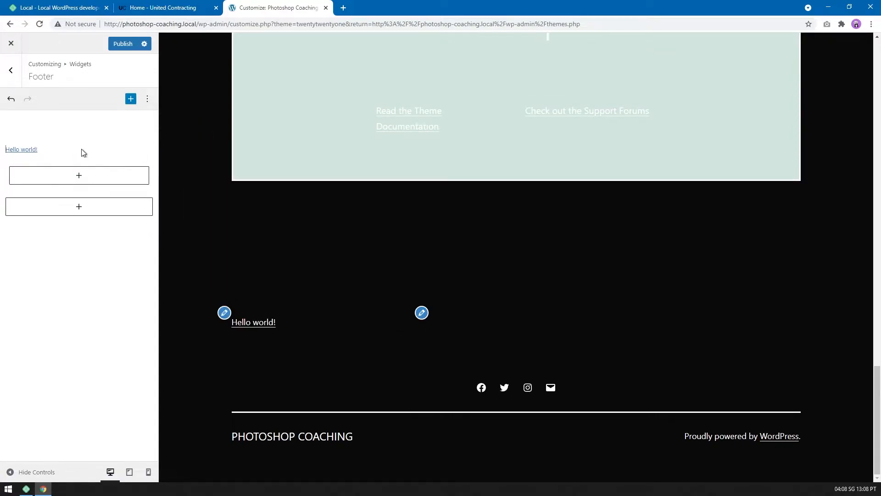
Remove the latest posts list containing "Hello world!" from the footer widgets.
{"action": "left_click", "coordinate": [157, 135]}
{"action": "left_click", "coordinate": [108, 151]}
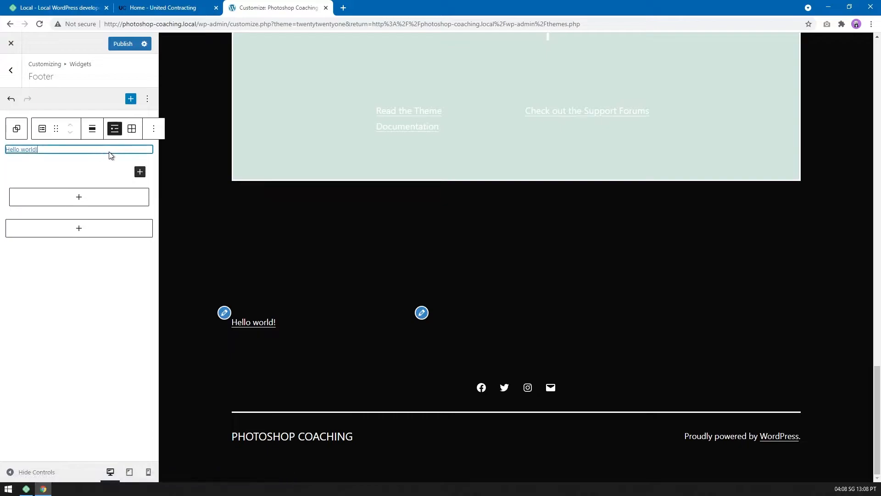
{"action": "left_click", "coordinate": [153, 129]}
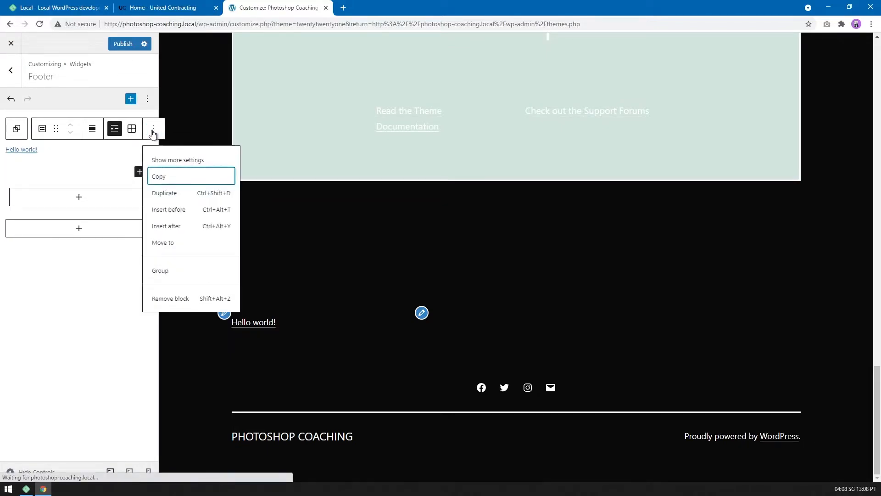
{"action": "left_click", "coordinate": [165, 299]}
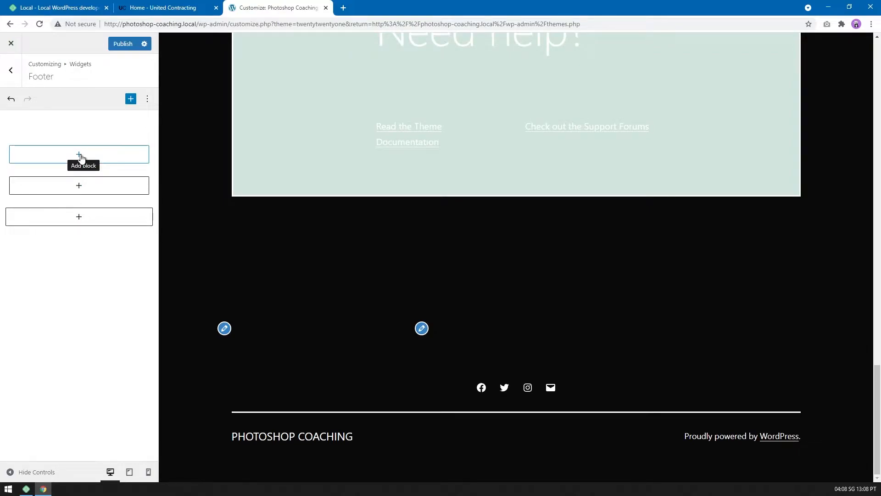
Add a paragraph to the first footer block reading "Photoshop Coaching Inc is based in Vancouver and can teach you Photoshop via Zoom or Google Meet.".
{"action": "left_click", "coordinate": [52, 158]}
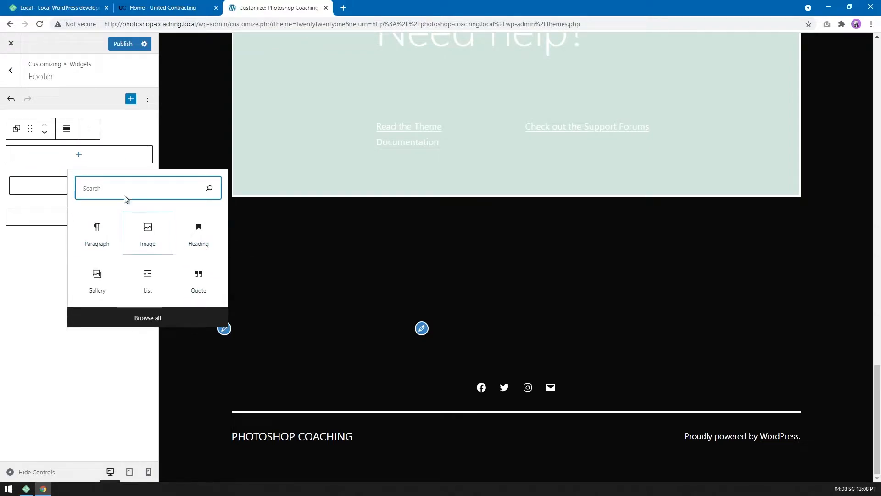
{"action": "left_click", "coordinate": [37, 295]}
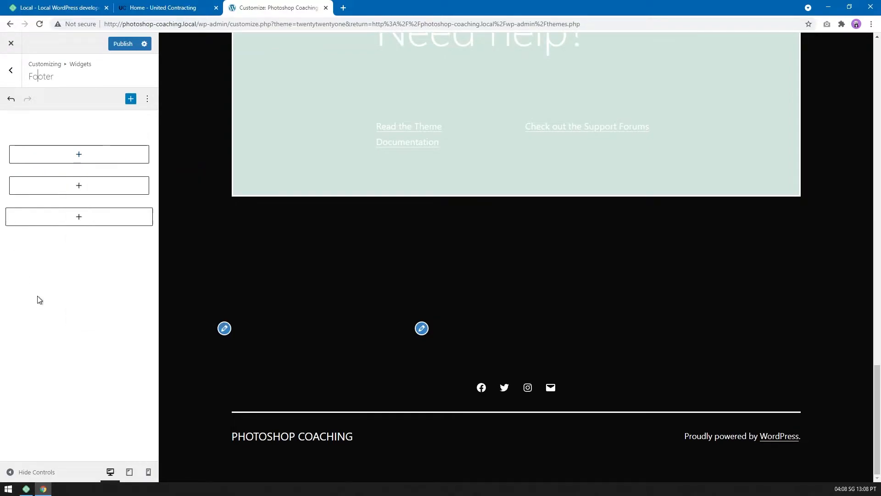
{"action": "left_click", "coordinate": [65, 155]}
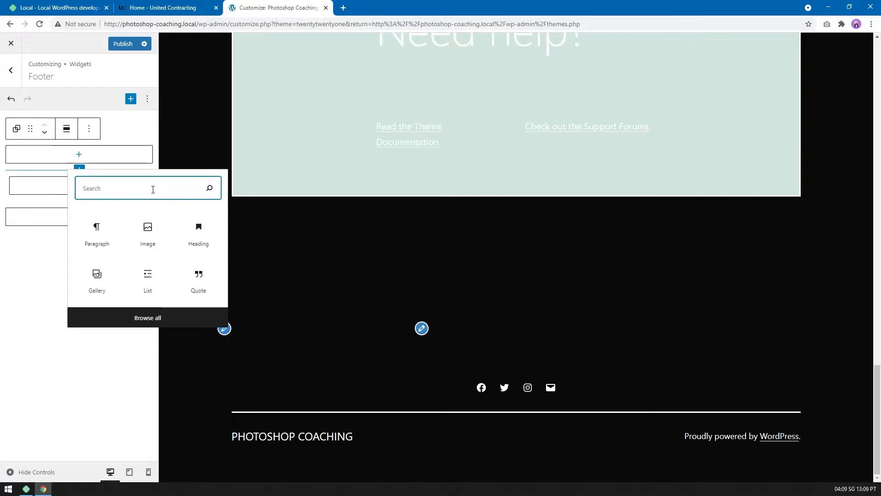
{"action": "type", "text": "tex"}
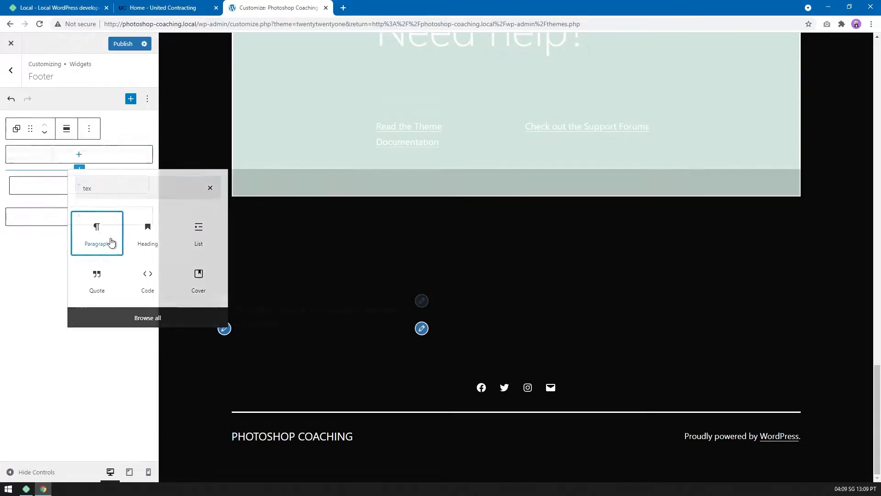
{"action": "left_click", "coordinate": [109, 241]}
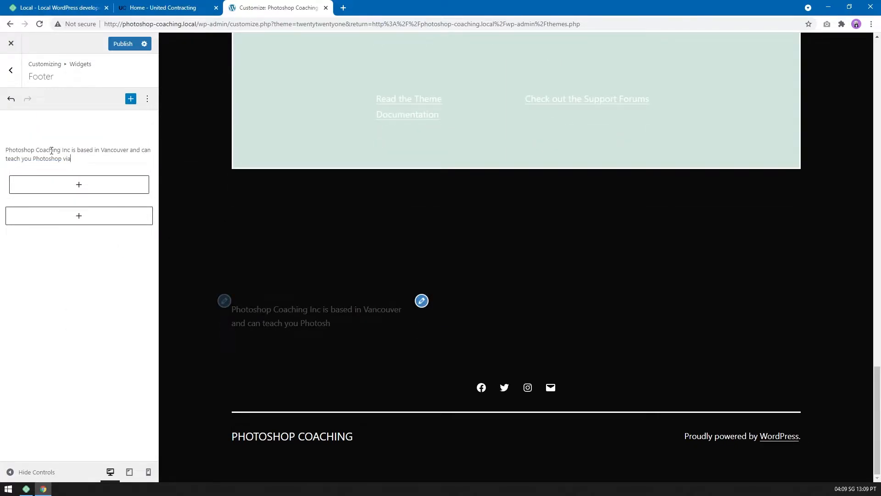
{"action": "type", "text": "Zoom or Google Meet."}
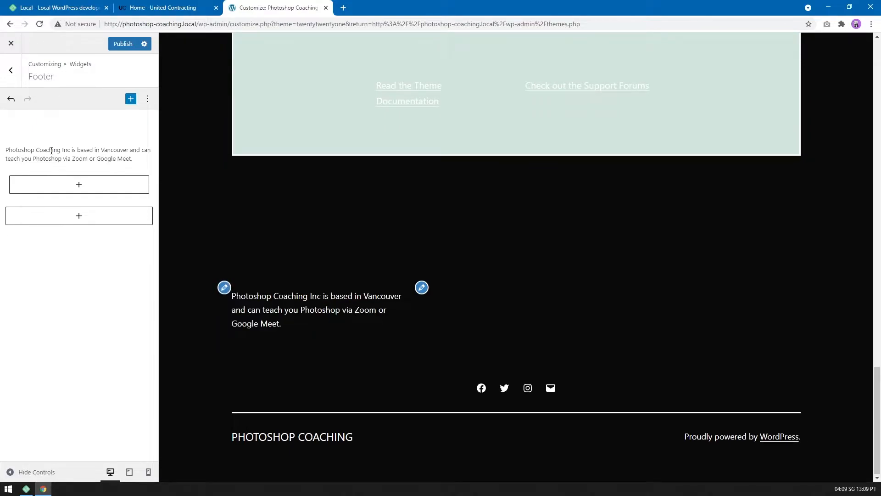
{"action": "left_click", "coordinate": [118, 302]}
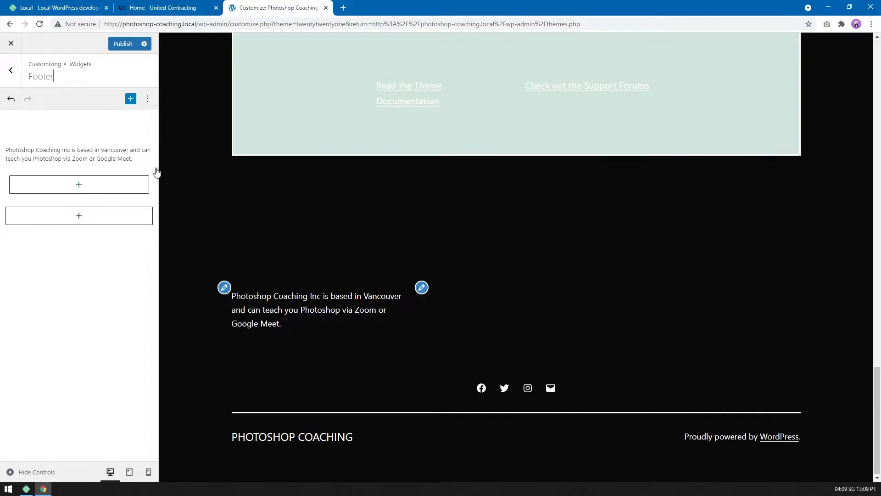
{"action": "left_click", "coordinate": [147, 101]}
{"action": "left_click", "coordinate": [148, 100]}
Fill the second footer block with a "Contact details:" heading and a paragraph containing the business e-mail address.
{"action": "left_click", "coordinate": [77, 189]}
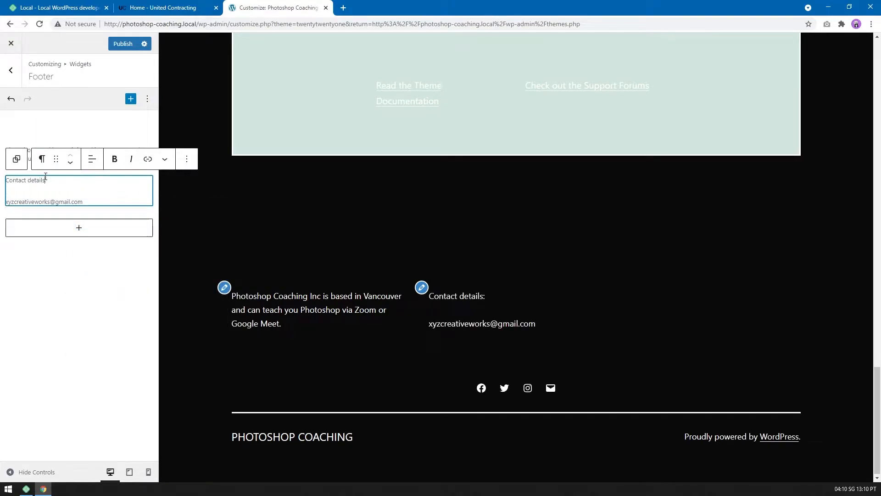
{"action": "left_click", "coordinate": [42, 159]}
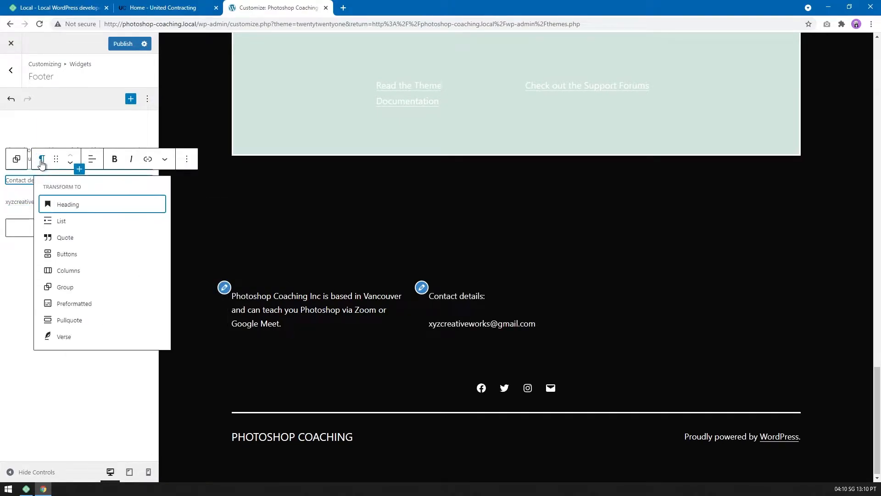
{"action": "left_click", "coordinate": [134, 207]}
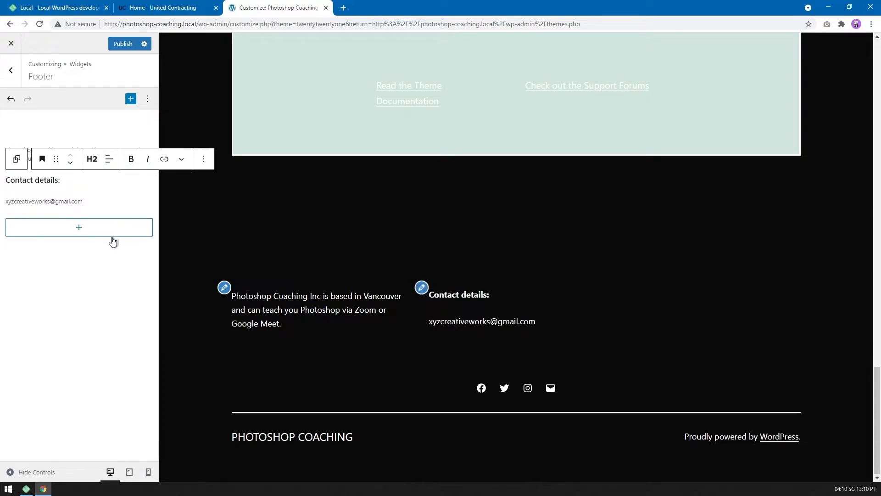
{"action": "left_click", "coordinate": [68, 322]}
Insert an "About" heading above the Photoshop Coaching Inc paragraph in the footer.
{"action": "left_click", "coordinate": [38, 153]}
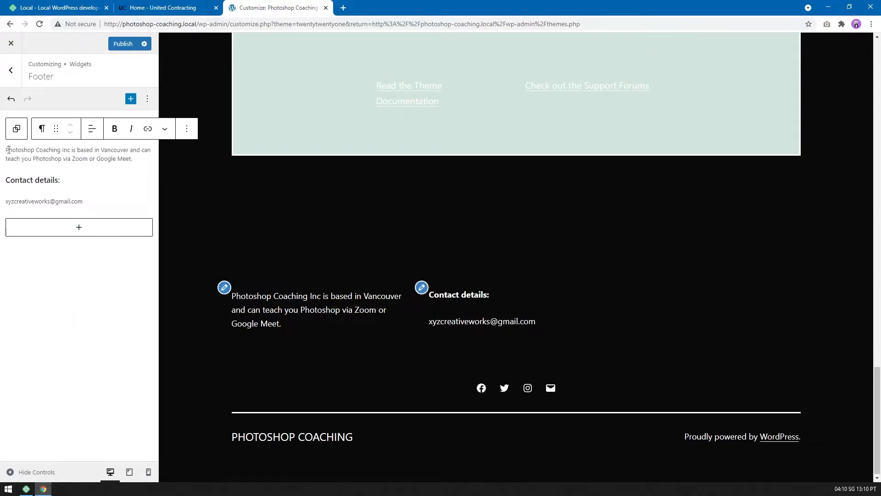
{"action": "key", "text": "Return"}
{"action": "type", "text": "About"}
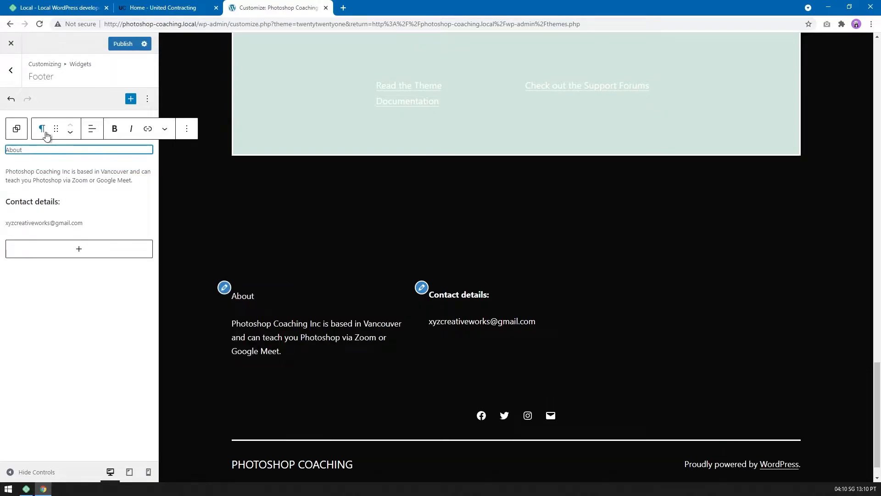
{"action": "left_click", "coordinate": [42, 128]}
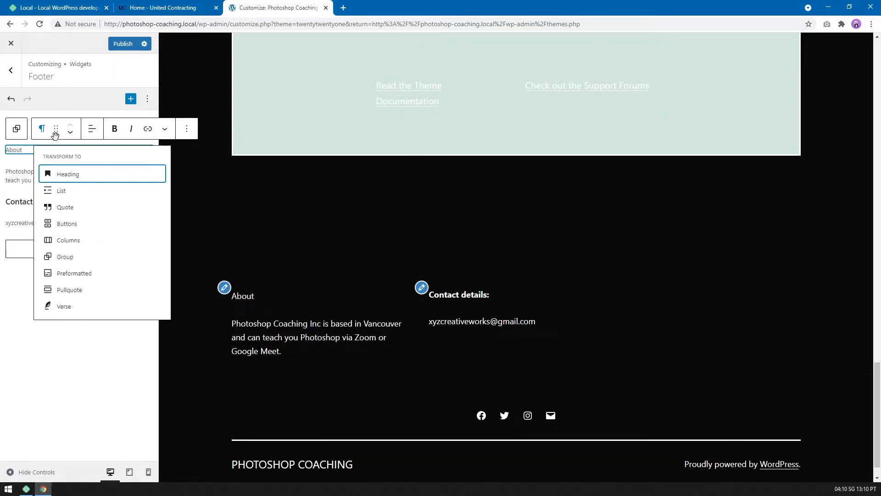
{"action": "left_click", "coordinate": [69, 176]}
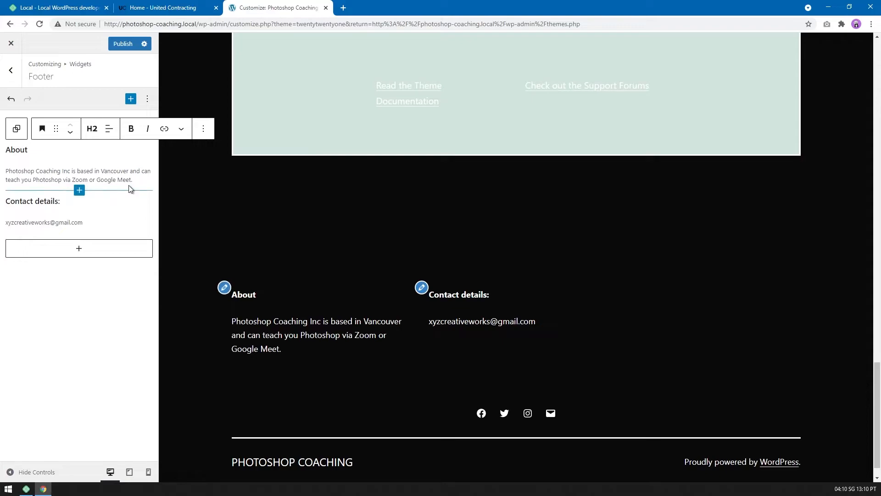
Try to turn the e-mail address under the contact details heading into a mailto link.
{"action": "left_click", "coordinate": [97, 222]}
{"action": "left_click_drag", "start_coordinate": [90, 224], "coordinate": [7, 219]}
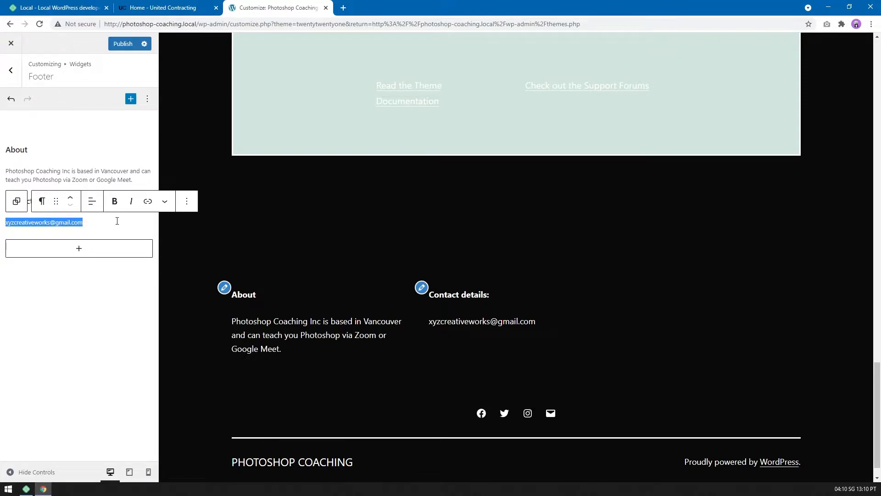
{"action": "left_click", "coordinate": [147, 202]}
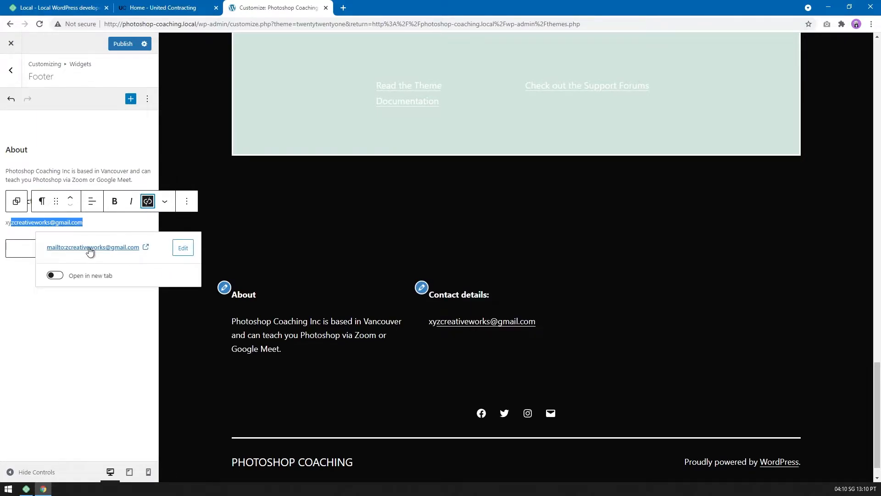
{"action": "left_click", "coordinate": [90, 318]}
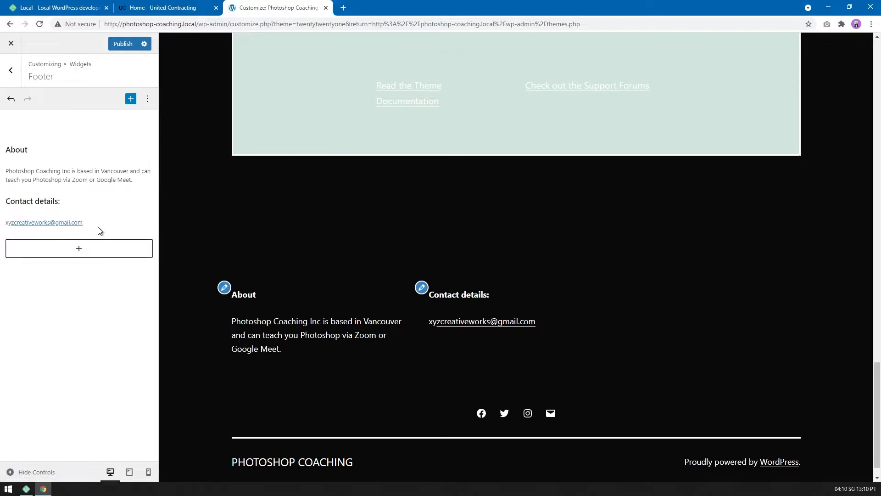
Remove the incomplete mailto link from the footer's contact e-mail address.
{"action": "left_click_drag", "start_coordinate": [96, 223], "coordinate": [7, 222]}
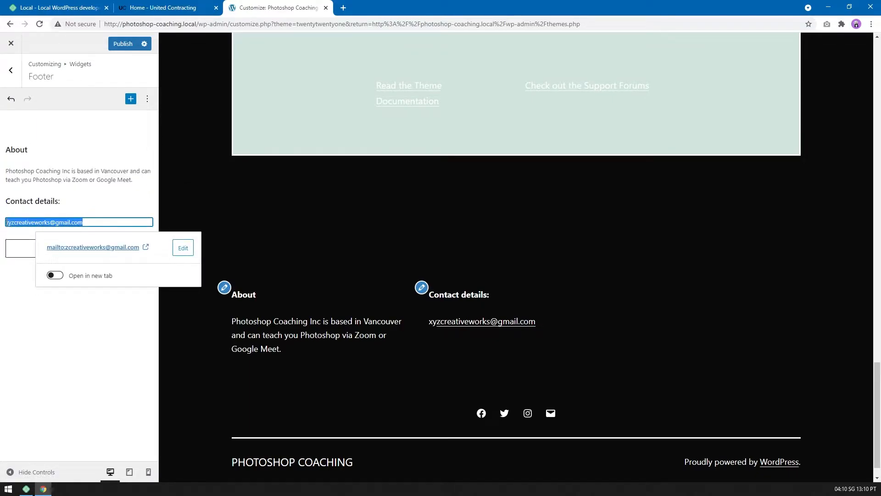
{"action": "left_click", "coordinate": [147, 201]}
{"action": "left_click", "coordinate": [97, 222]}
Link the entire e-mail address under the contact details heading as a mailto link.
{"action": "left_click_drag", "start_coordinate": [97, 222], "coordinate": [43, 220]}
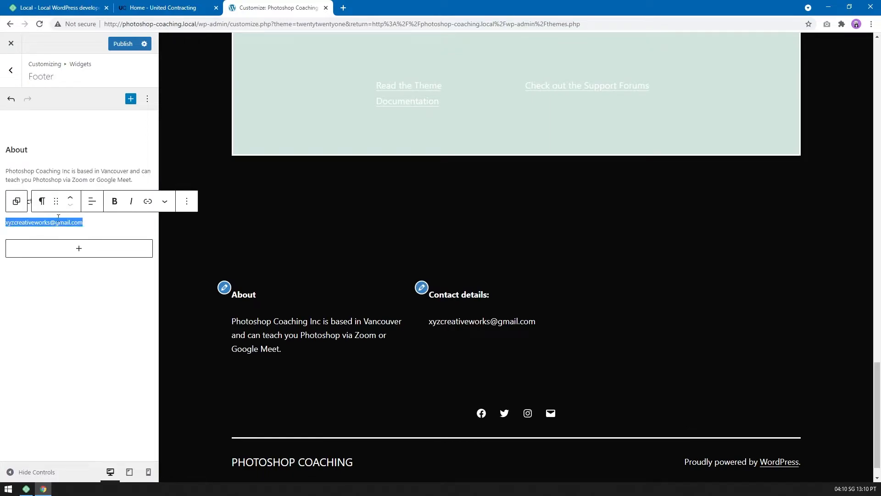
{"action": "left_click", "coordinate": [148, 201]}
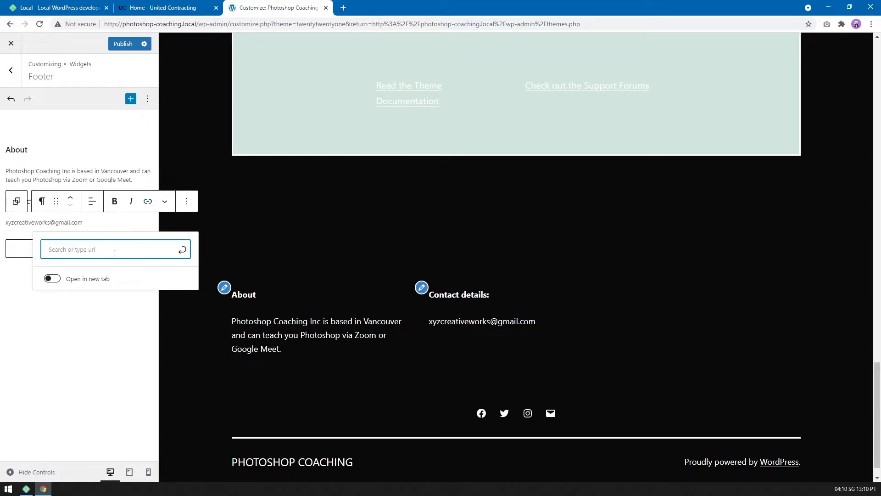
{"action": "left_click", "coordinate": [89, 223]}
{"action": "key", "text": "ctrl+a"}
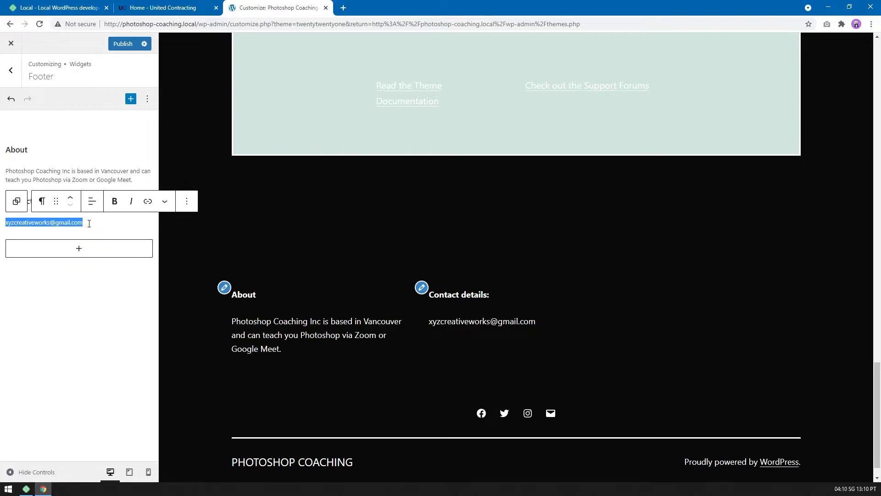
{"action": "left_click", "coordinate": [148, 201]}
{"action": "left_click", "coordinate": [80, 321]}
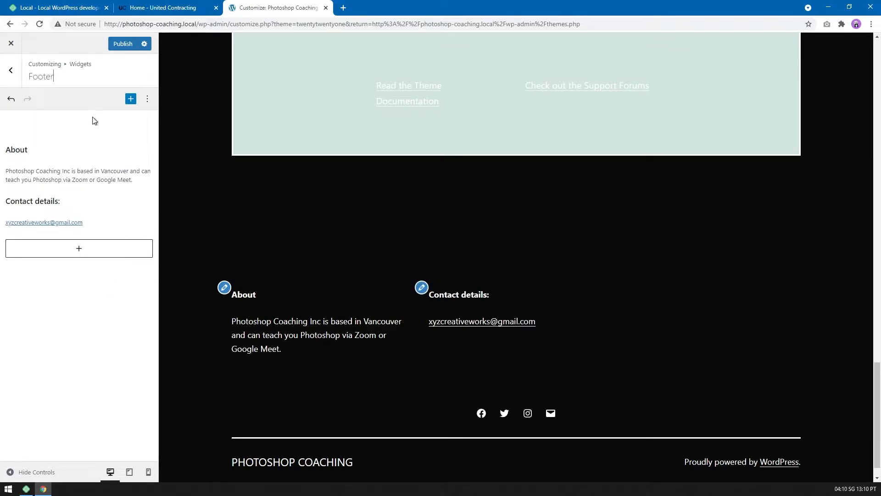
Publish the footer widget changes.
{"action": "left_click", "coordinate": [122, 47]}
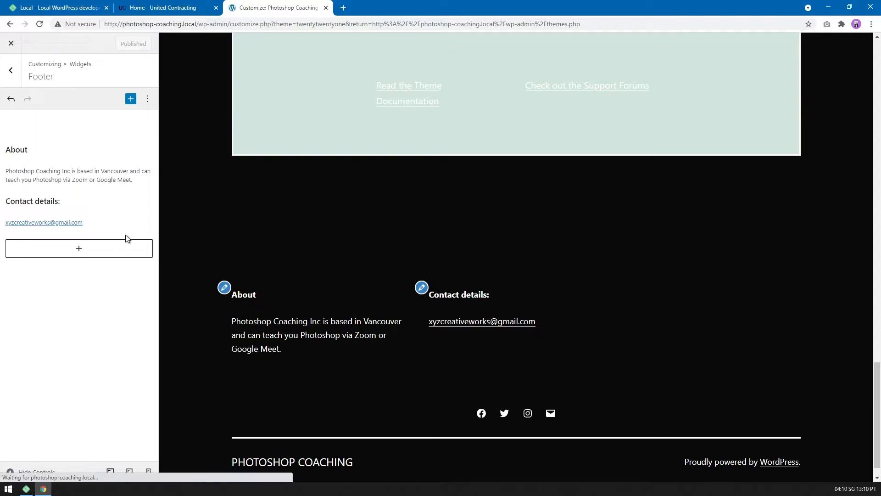
Review the homepage preview between the footer and the top heading, including the images and the "Need help?" section.
{"action": "scroll", "coordinate": [621, 276], "scroll_direction": "up", "scroll_amount": 10}
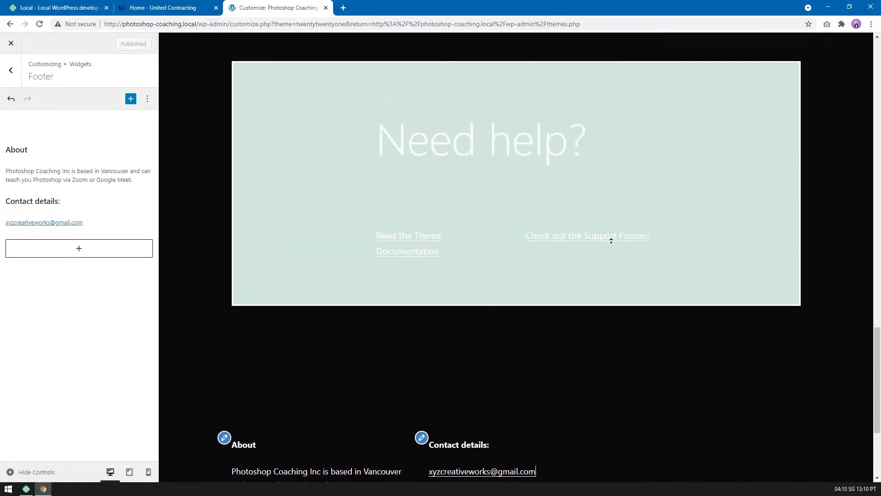
{"action": "scroll", "coordinate": [599, 288], "scroll_direction": "up", "scroll_amount": 5}
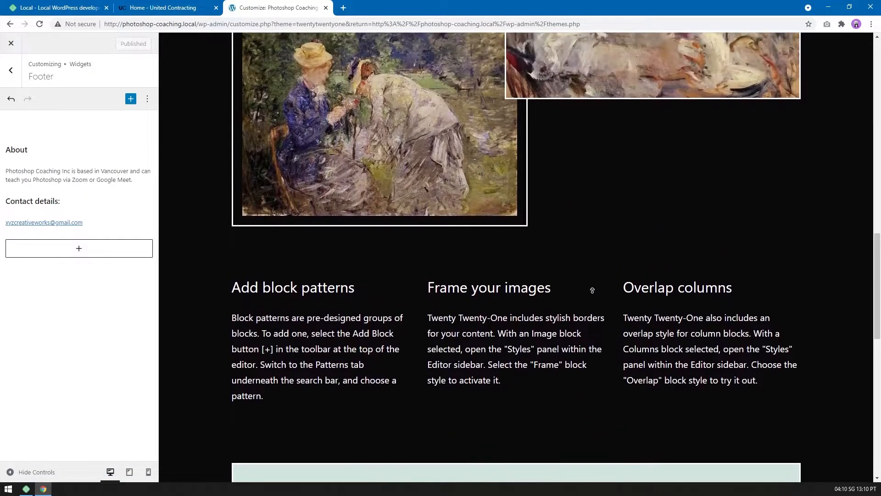
{"action": "scroll", "coordinate": [575, 215], "scroll_direction": "up", "scroll_amount": 7}
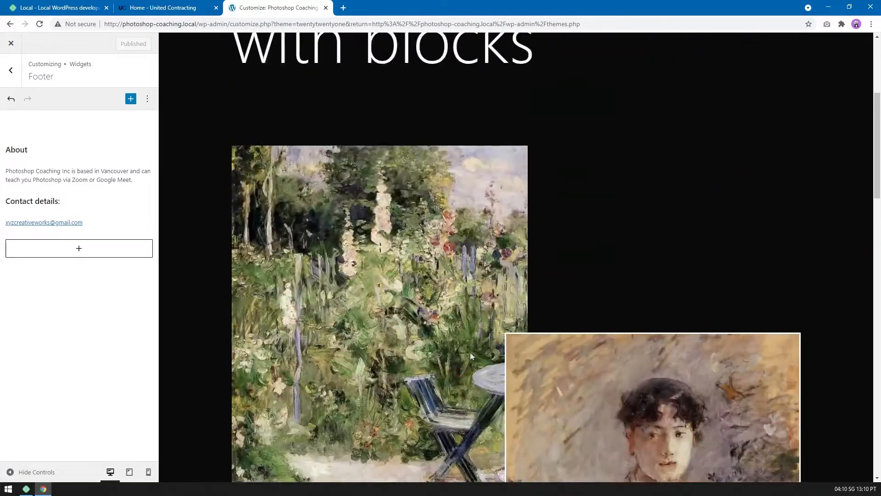
{"action": "scroll", "coordinate": [614, 275], "scroll_direction": "up", "scroll_amount": 5}
{"action": "scroll", "coordinate": [579, 271], "scroll_direction": "down", "scroll_amount": 10}
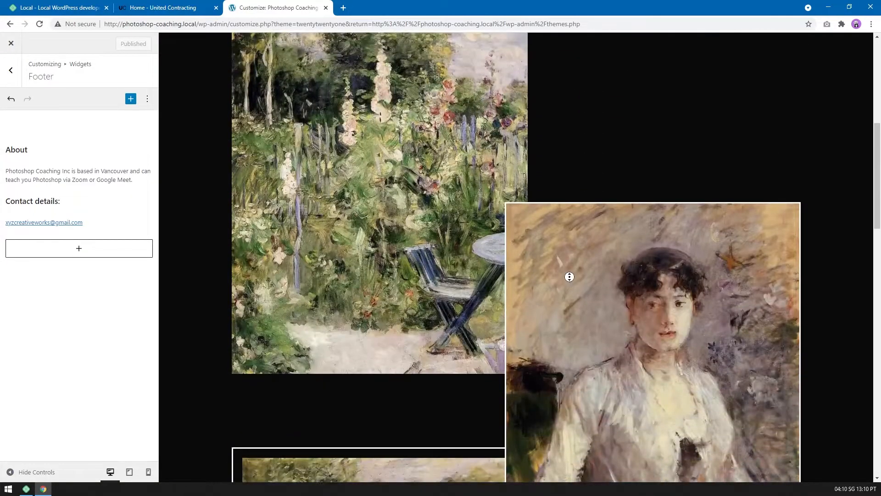
{"action": "scroll", "coordinate": [571, 313], "scroll_direction": "down", "scroll_amount": 15}
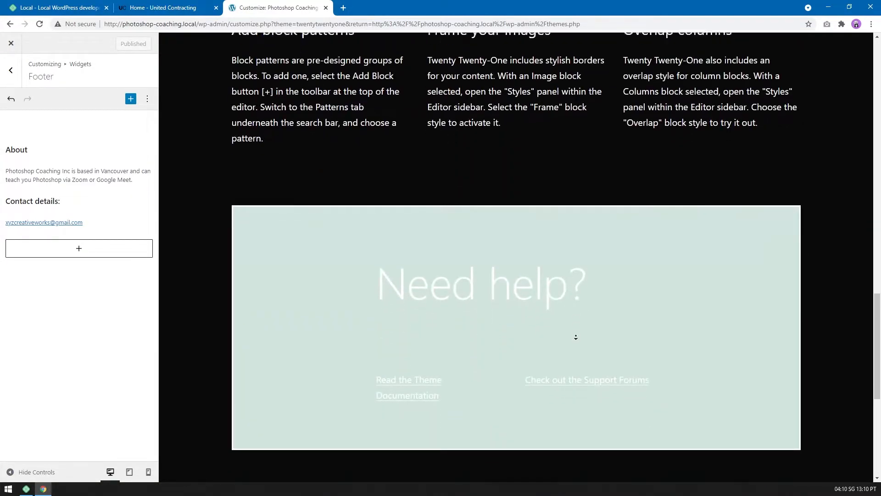
{"action": "scroll", "coordinate": [523, 230], "scroll_direction": "up", "scroll_amount": 1}
{"action": "scroll", "coordinate": [332, 199], "scroll_direction": "up", "scroll_amount": 20}
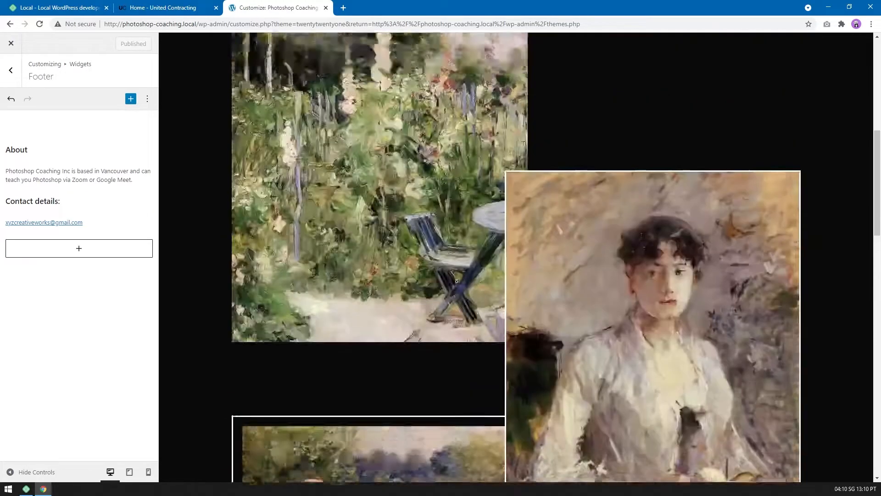
{"action": "scroll", "coordinate": [410, 185], "scroll_direction": "down", "scroll_amount": 20}
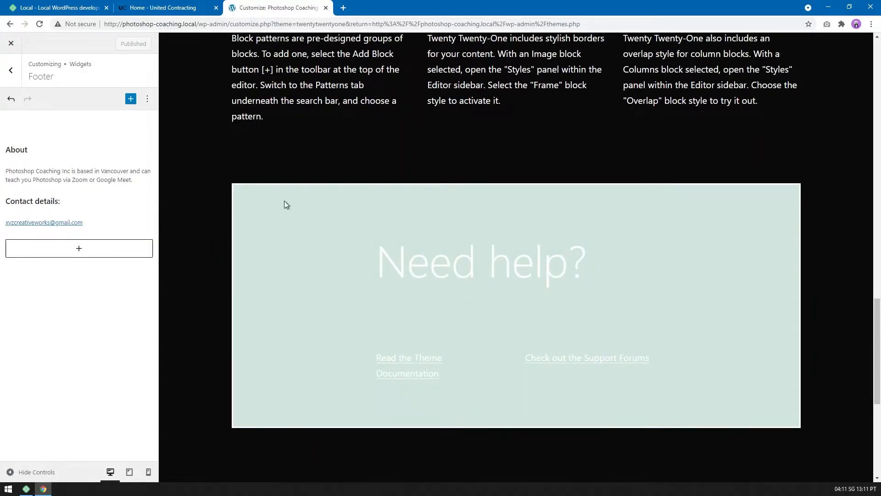
Exit the customizer and open the Photoshop Coaching site in a new browser tab, closing the United Contracting page.
{"action": "left_click", "coordinate": [11, 70]}
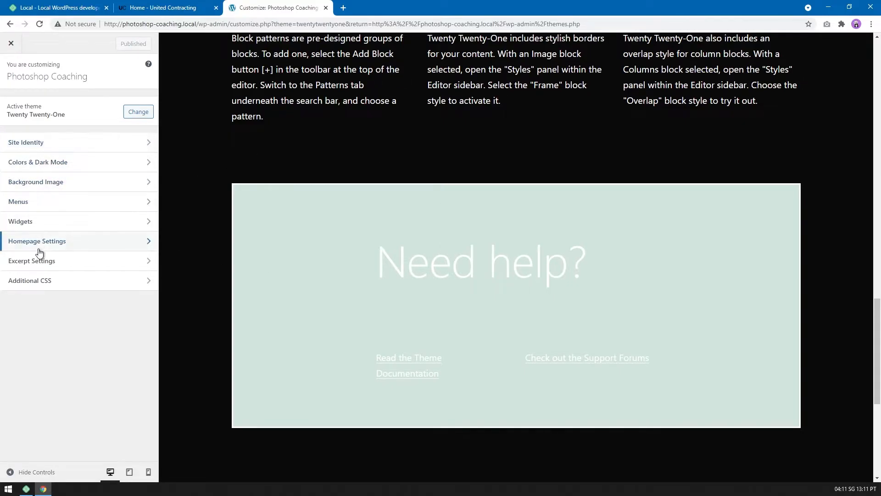
{"action": "left_click", "coordinate": [11, 43]}
{"action": "middle_click", "coordinate": [28, 55]}
{"action": "left_click", "coordinate": [220, 9]}
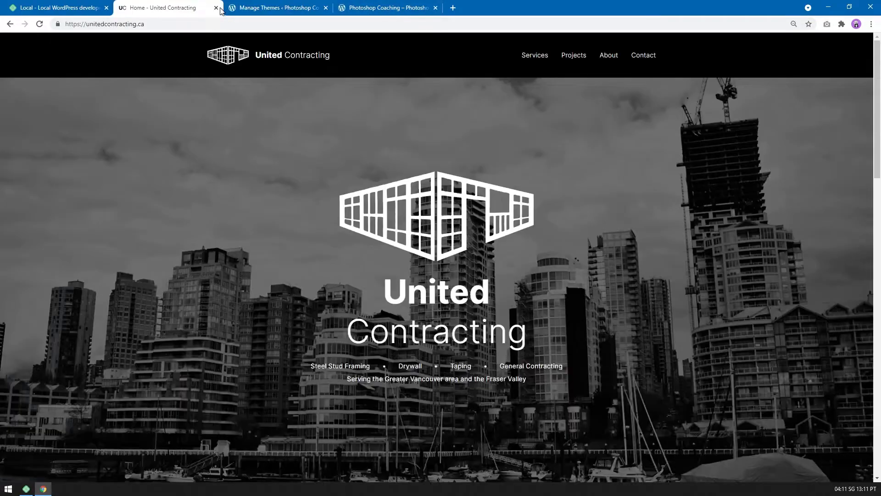
{"action": "left_click", "coordinate": [216, 9]}
{"action": "left_click", "coordinate": [290, 9]}
Look through the published Photoshop Coaching homepage.
{"action": "middle_click", "coordinate": [632, 137]}
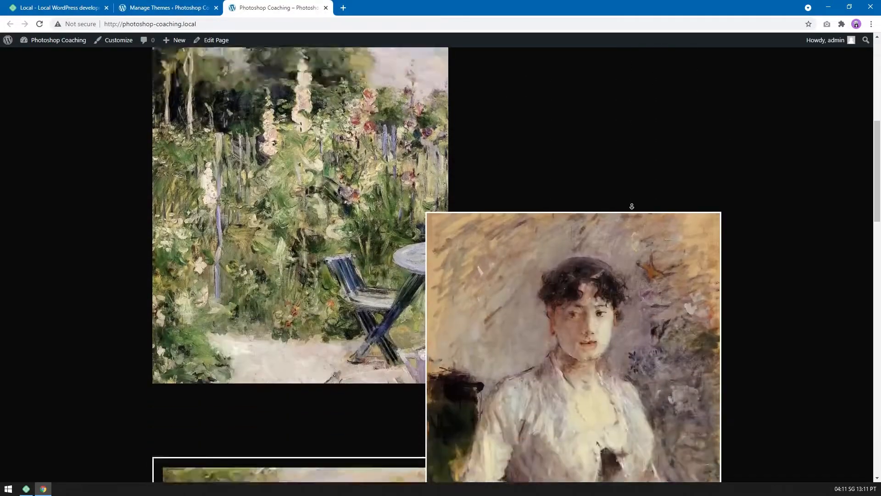
{"action": "middle_click", "coordinate": [626, 274]}
{"action": "left_click_drag", "start_coordinate": [187, 236], "coordinate": [461, 339]}
{"action": "left_click", "coordinate": [491, 361]}
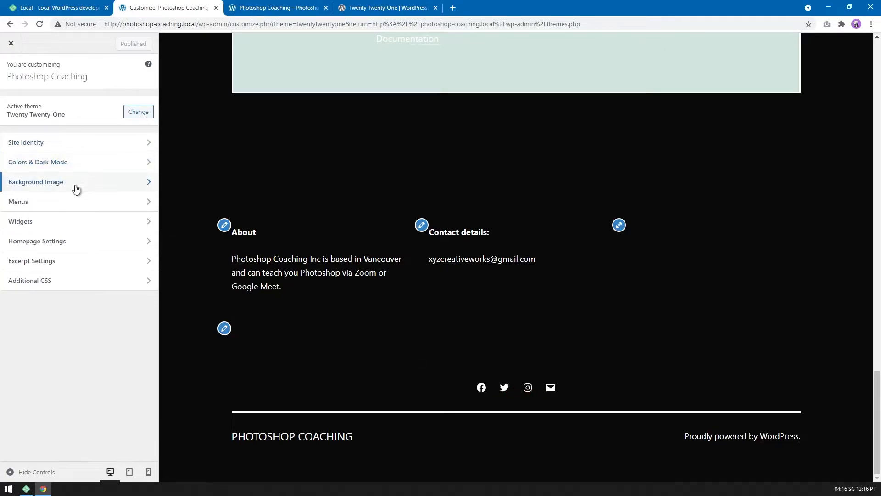
Remove the Facebook, Twitter, Instagram and Email links from the Secondary menu.
{"action": "left_click", "coordinate": [73, 209]}
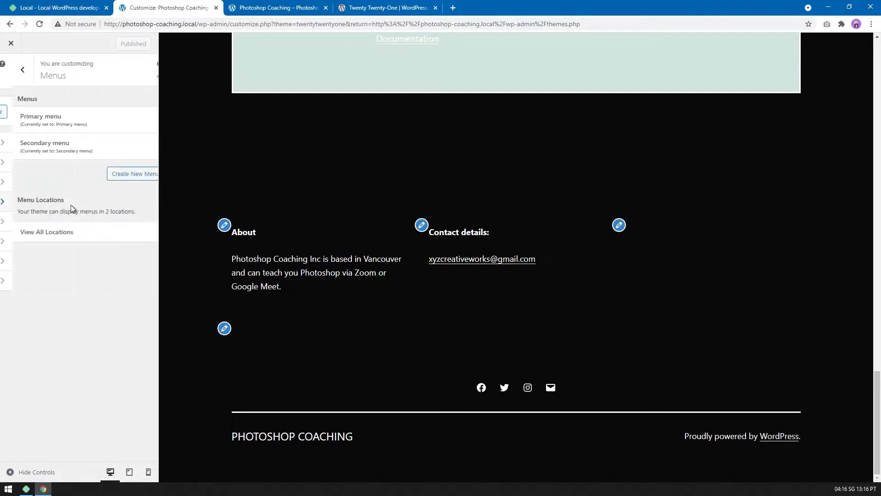
{"action": "left_click", "coordinate": [64, 149]}
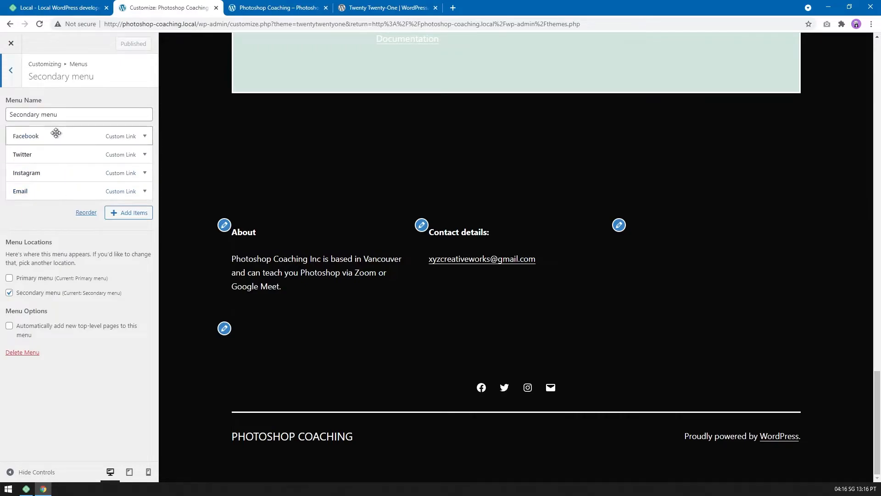
{"action": "left_click", "coordinate": [126, 137]}
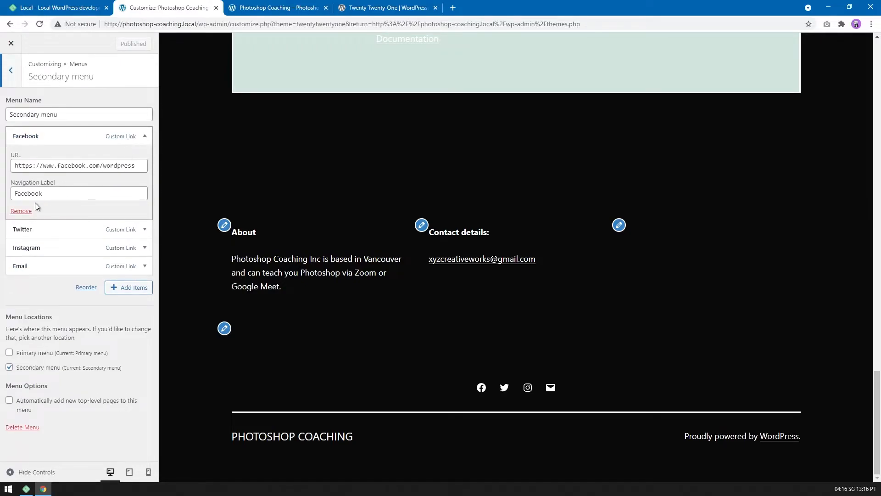
{"action": "left_click", "coordinate": [26, 211]}
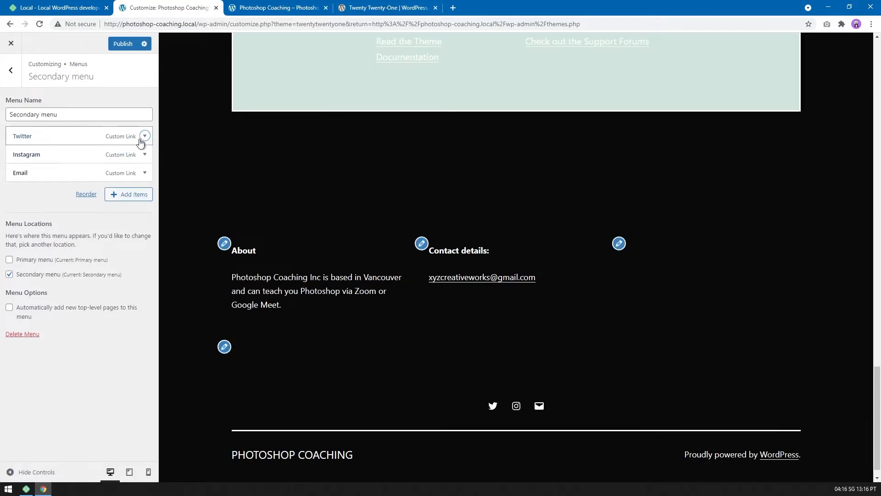
{"action": "left_click", "coordinate": [145, 136]}
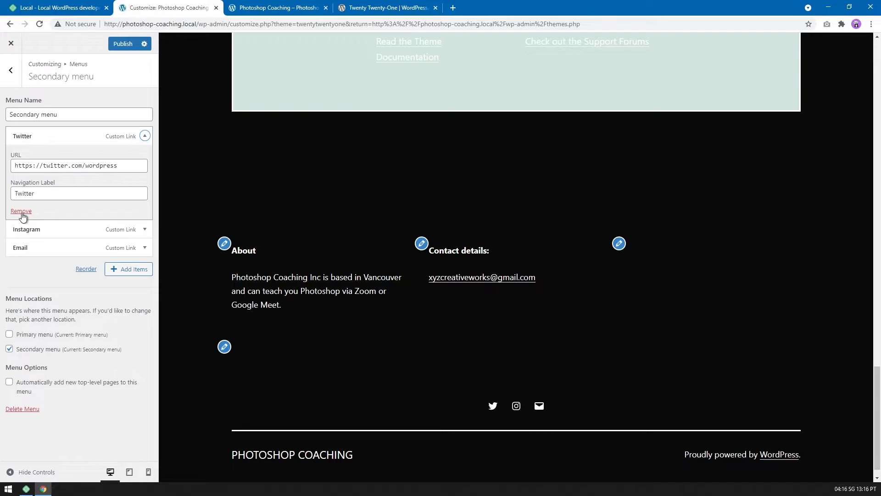
{"action": "left_click", "coordinate": [22, 212]}
{"action": "left_click", "coordinate": [144, 137]}
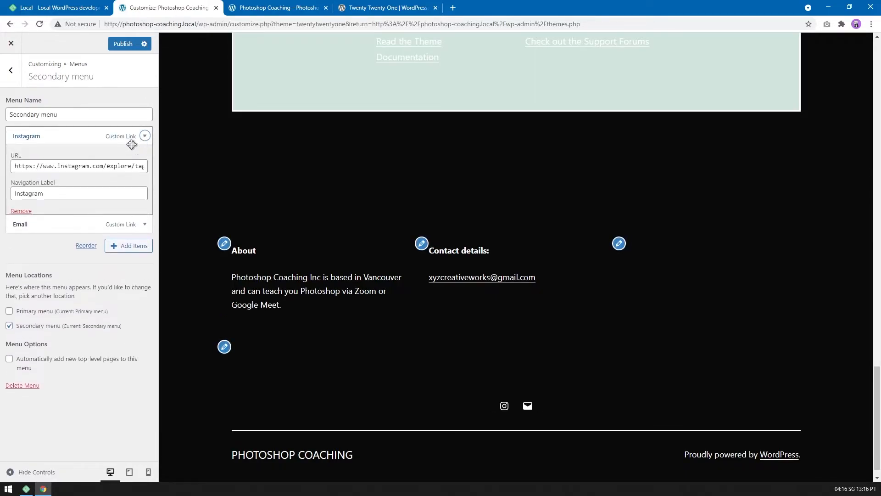
{"action": "left_click", "coordinate": [22, 211]}
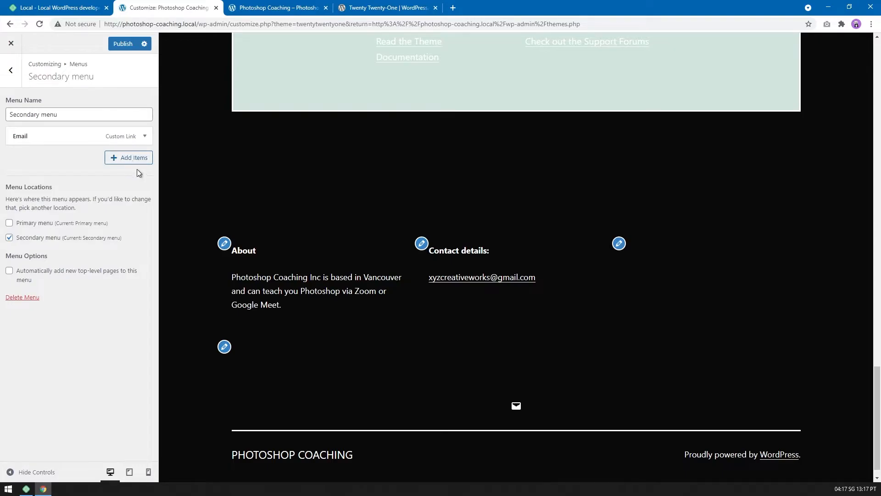
{"action": "left_click", "coordinate": [143, 136]}
{"action": "left_click", "coordinate": [21, 211]}
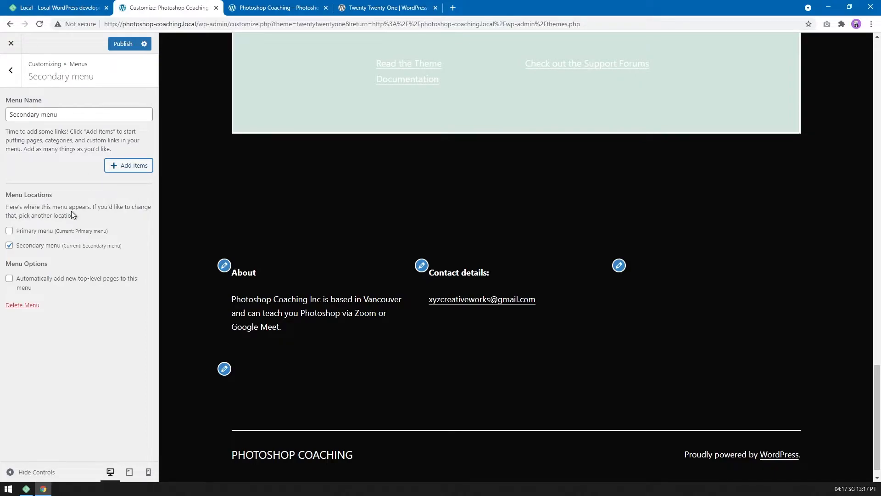
Check the blocks in the Footer widget area and return to the main customizer options.
{"action": "left_click", "coordinate": [11, 71]}
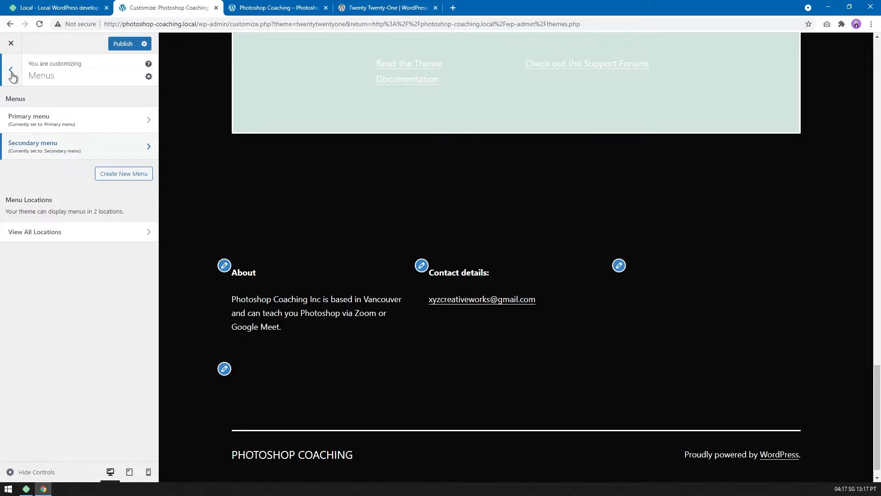
{"action": "left_click", "coordinate": [12, 73]}
{"action": "left_click", "coordinate": [67, 222]}
{"action": "left_click", "coordinate": [26, 122]}
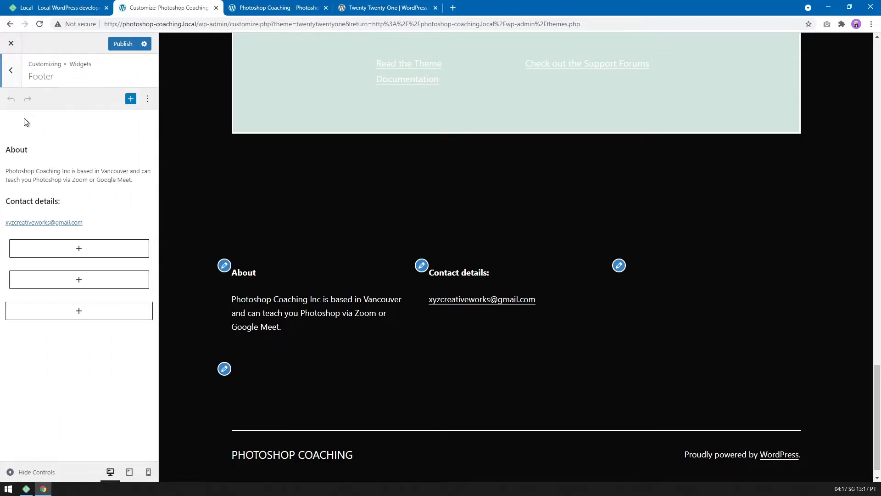
{"action": "left_click", "coordinate": [11, 69]}
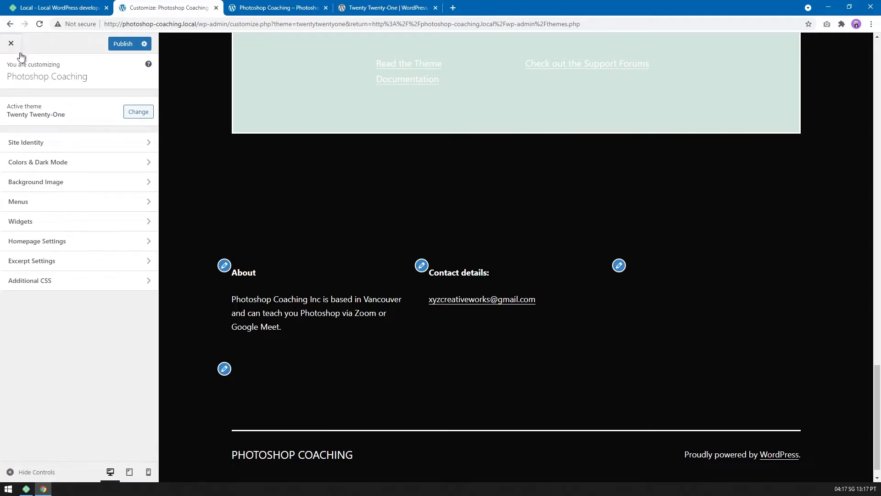
Examine the homepage preview from the site title down to the footer without its social links.
{"action": "scroll", "coordinate": [581, 183], "scroll_direction": "up", "scroll_amount": 15}
{"action": "scroll", "coordinate": [581, 182], "scroll_direction": "up", "scroll_amount": 5}
{"action": "scroll", "coordinate": [613, 210], "scroll_direction": "down", "scroll_amount": 18}
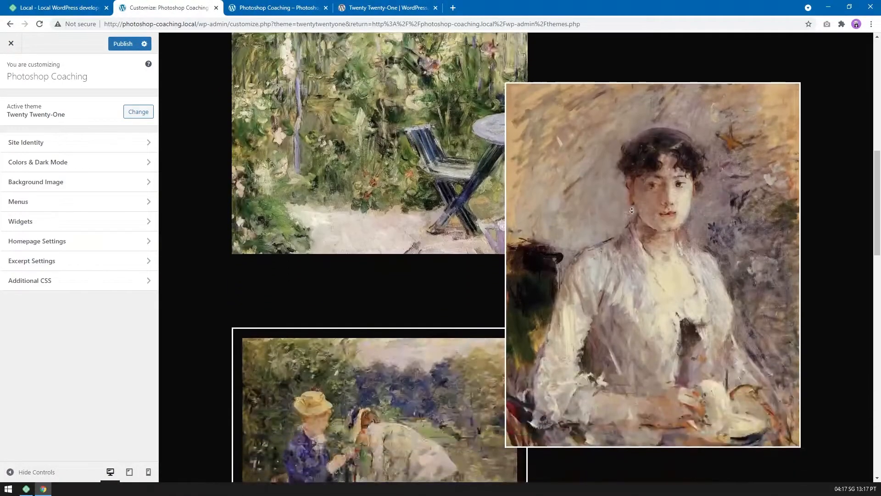
{"action": "scroll", "coordinate": [613, 210], "scroll_direction": "down", "scroll_amount": 8}
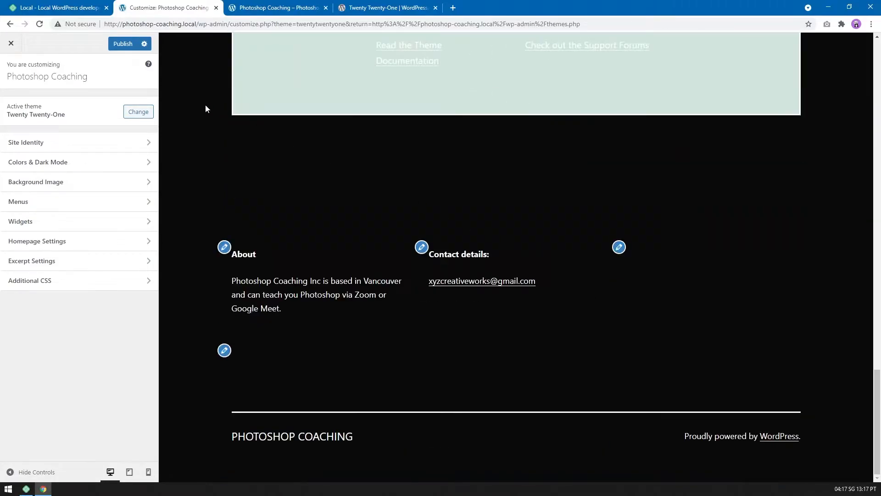
{"action": "scroll", "coordinate": [747, 260], "scroll_direction": "up", "scroll_amount": 8}
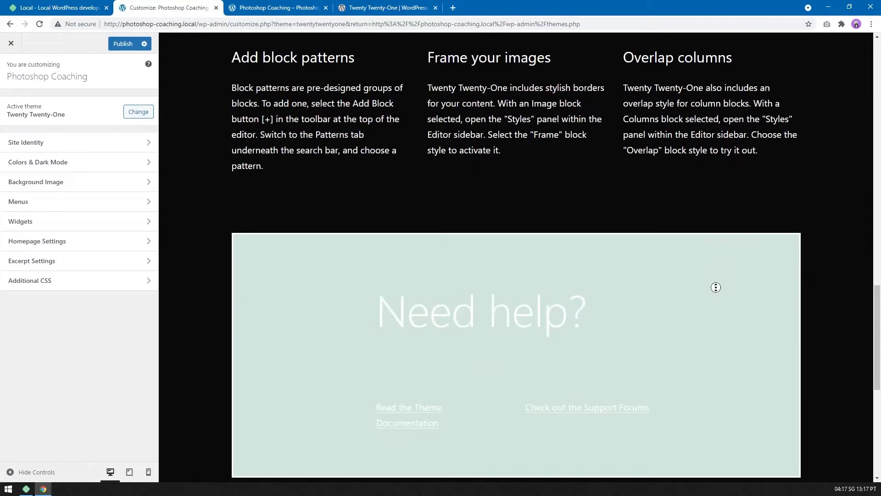
{"action": "scroll", "coordinate": [716, 287], "scroll_direction": "down", "scroll_amount": 3}
{"action": "scroll", "coordinate": [697, 282], "scroll_direction": "up", "scroll_amount": 15}
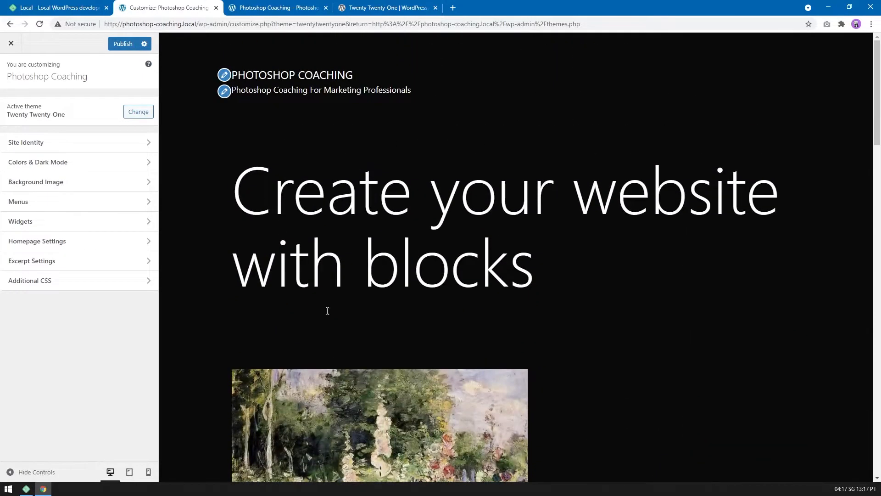
{"action": "scroll", "coordinate": [686, 232], "scroll_direction": "down", "scroll_amount": 15}
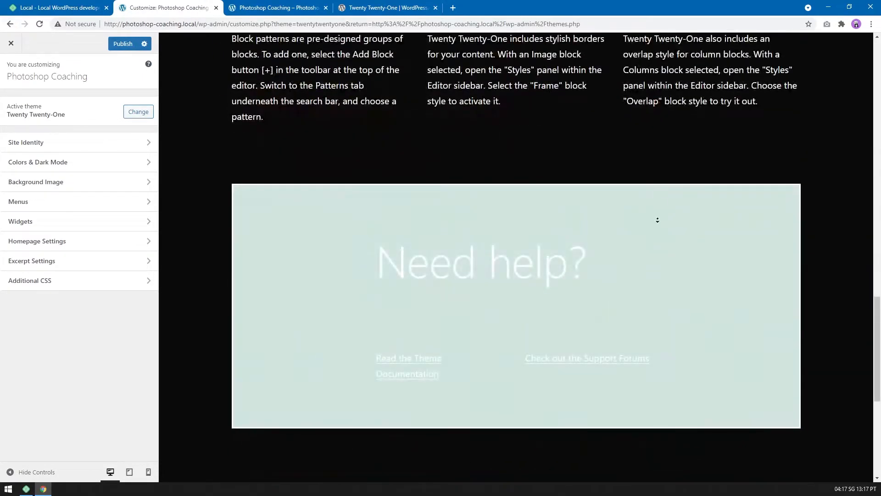
{"action": "scroll", "coordinate": [662, 202], "scroll_direction": "down", "scroll_amount": 2}
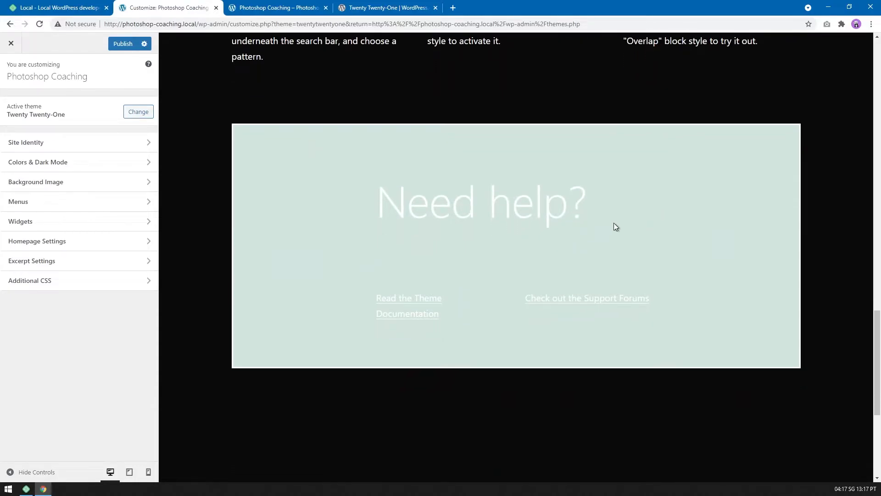
Publish the removal of the Secondary menu links and check the footer preview.
{"action": "left_click", "coordinate": [122, 43]}
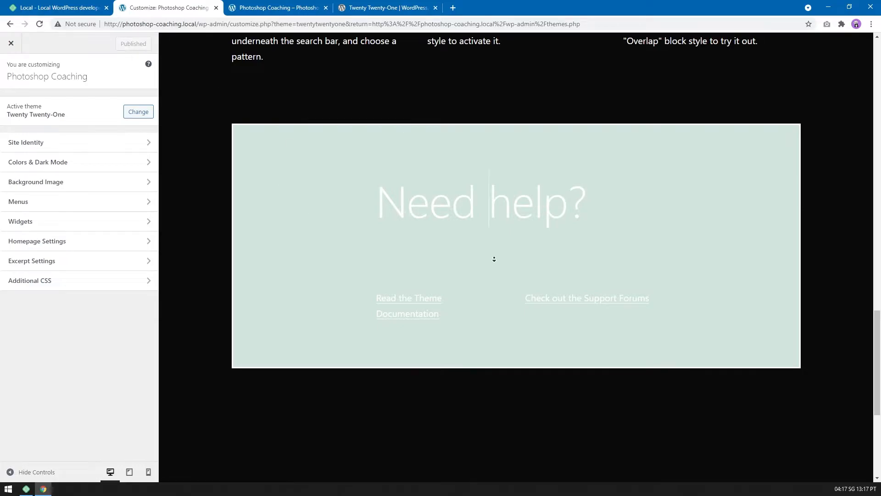
{"action": "scroll", "coordinate": [494, 236], "scroll_direction": "down", "scroll_amount": 5}
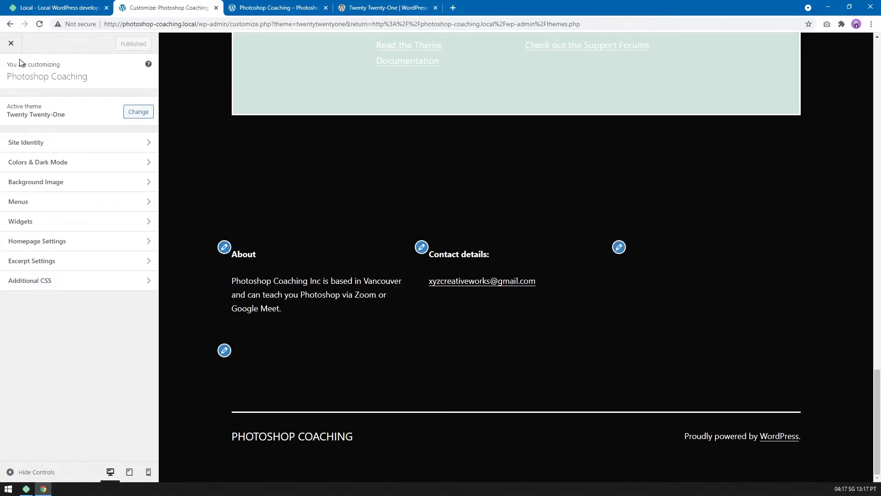
Look over the Site Identity and Colors & Dark Mode settings, and close the customizer.
{"action": "left_click", "coordinate": [56, 148]}
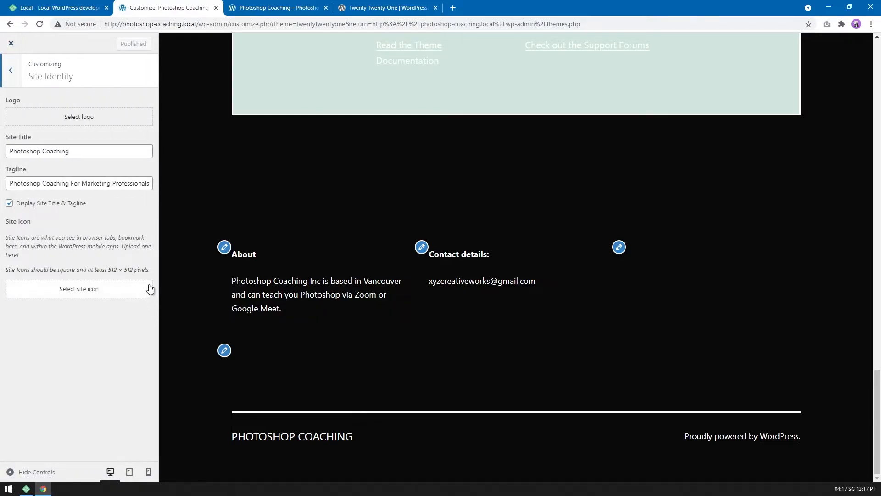
{"action": "left_click", "coordinate": [10, 69]}
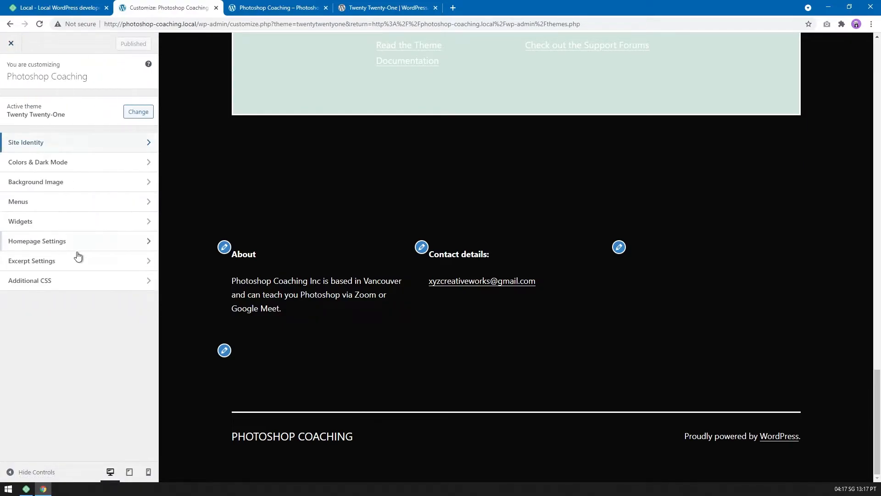
{"action": "left_click", "coordinate": [36, 163]}
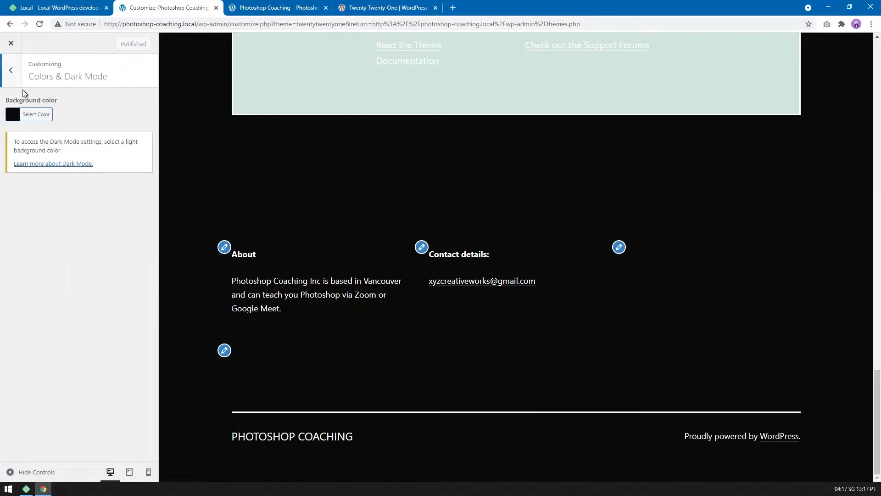
{"action": "left_click", "coordinate": [12, 79]}
{"action": "left_click", "coordinate": [11, 44]}
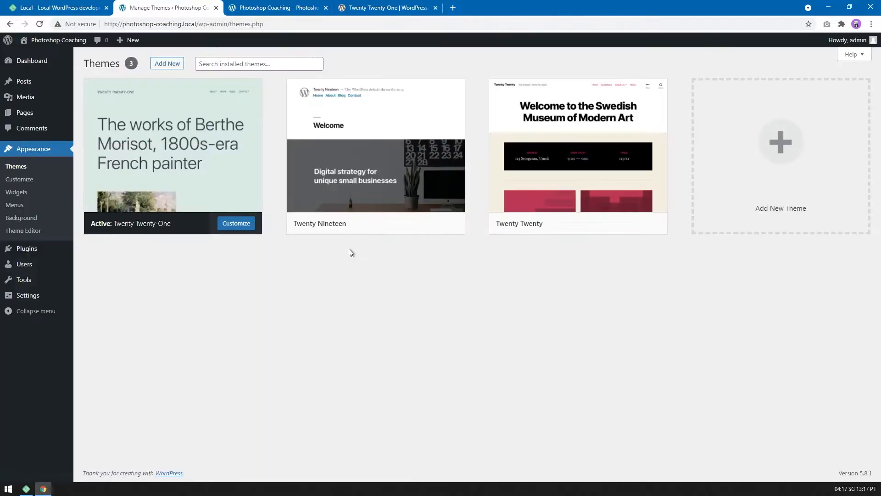
Open the live site in its own tab, close the redundant site and theme tabs, and look over the homepage.
{"action": "mouse_move", "coordinate": [184, 189]}
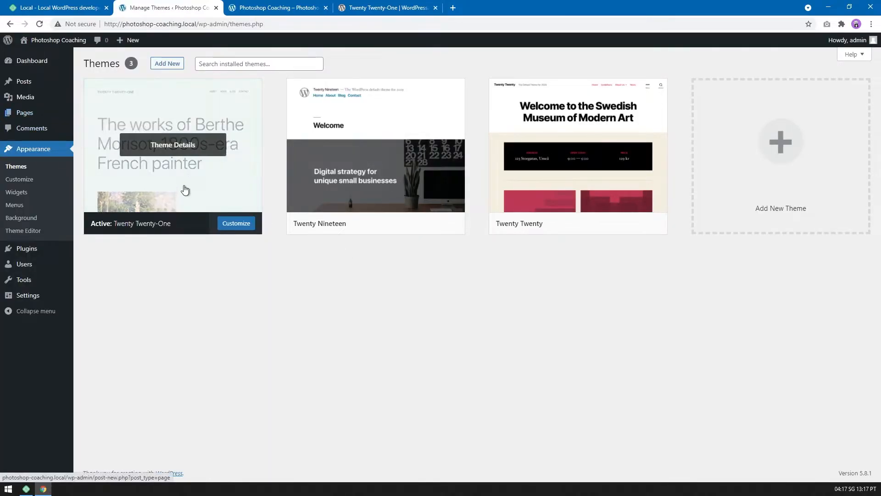
{"action": "mouse_move", "coordinate": [73, 40]}
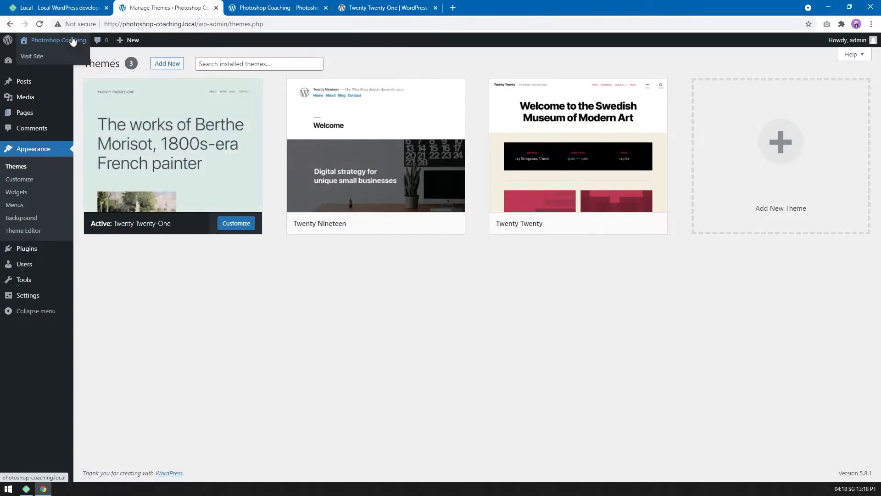
{"action": "middle_click", "coordinate": [65, 57]}
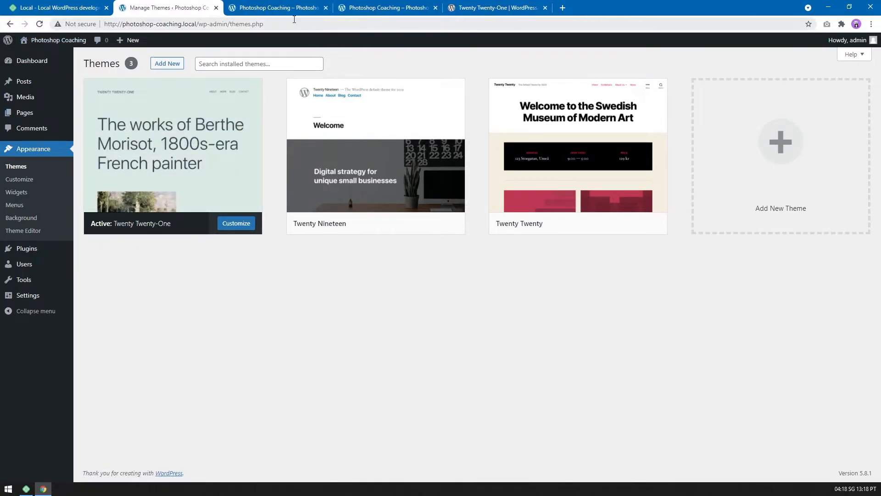
{"action": "left_click", "coordinate": [276, 8]}
{"action": "left_click", "coordinate": [435, 8]}
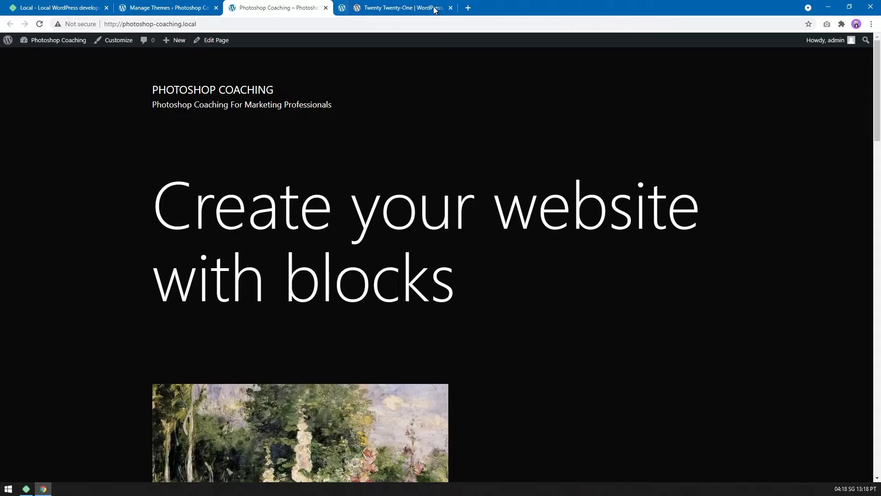
{"action": "left_click", "coordinate": [435, 8]}
{"action": "scroll", "coordinate": [541, 262], "scroll_direction": "down", "scroll_amount": 20}
{"action": "scroll", "coordinate": [352, 132], "scroll_direction": "up", "scroll_amount": 20}
Open the "Create your website with blocks" front page for editing from the site's list of pages.
{"action": "left_click", "coordinate": [164, 8]}
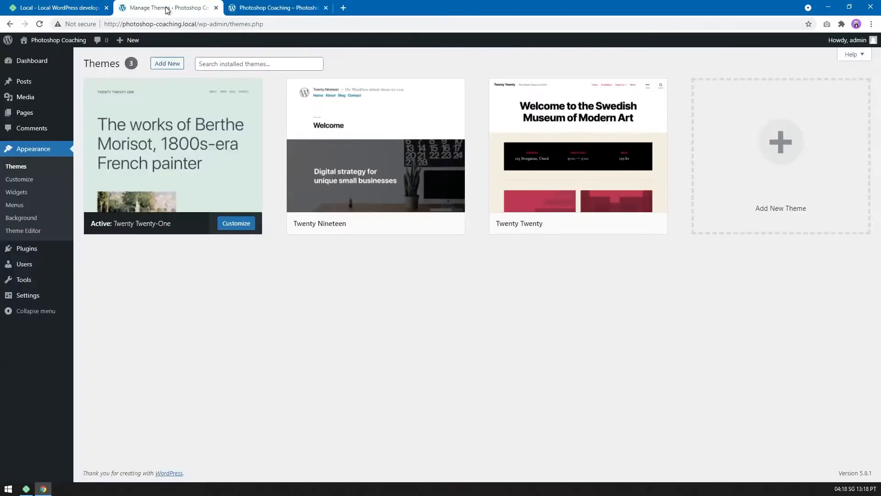
{"action": "mouse_move", "coordinate": [31, 119]}
{"action": "left_click", "coordinate": [107, 115]}
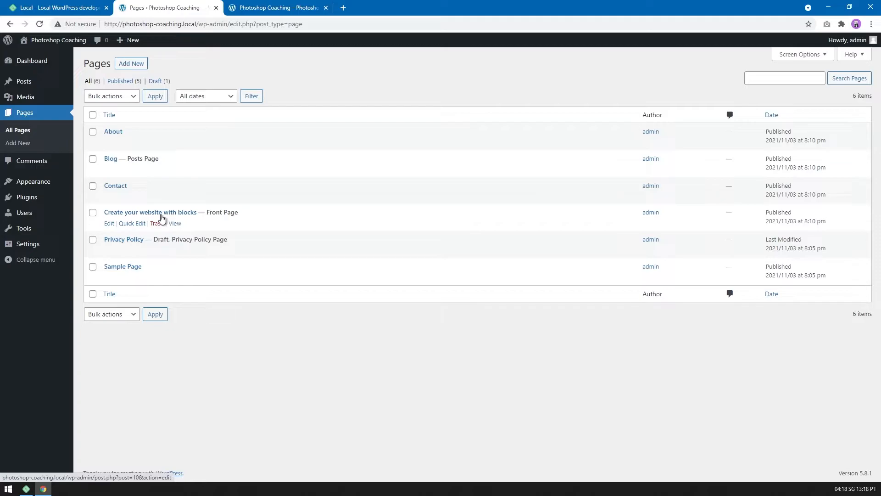
{"action": "left_click", "coordinate": [110, 224]}
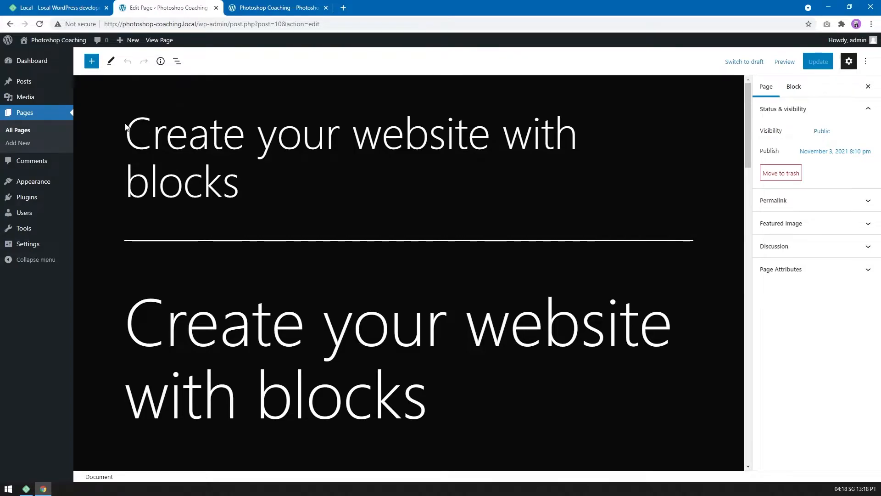
Replace the front page's title with "Photoshop Coaching in Vancouver".
{"action": "middle_click", "coordinate": [415, 202]}
{"action": "scroll", "coordinate": [415, 225], "scroll_direction": "down", "scroll_amount": 16}
{"action": "scroll", "coordinate": [415, 225], "scroll_direction": "up", "scroll_amount": 16}
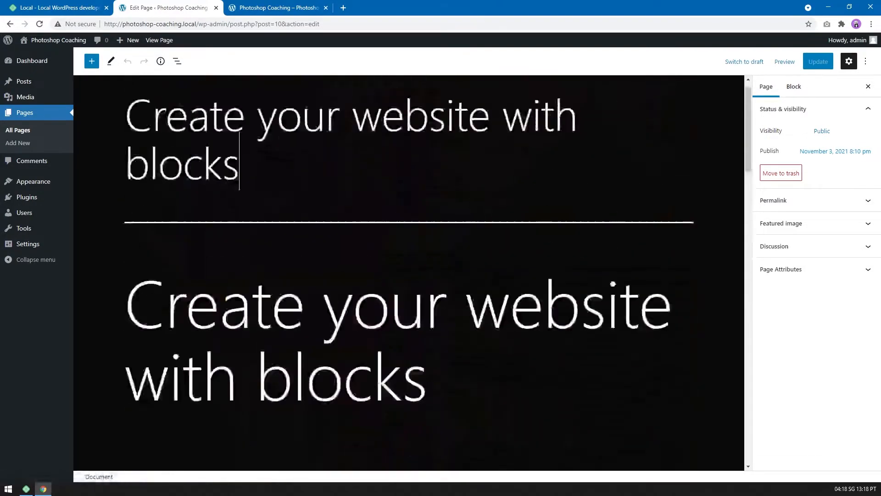
{"action": "left_click_drag", "start_coordinate": [254, 170], "coordinate": [121, 111]}
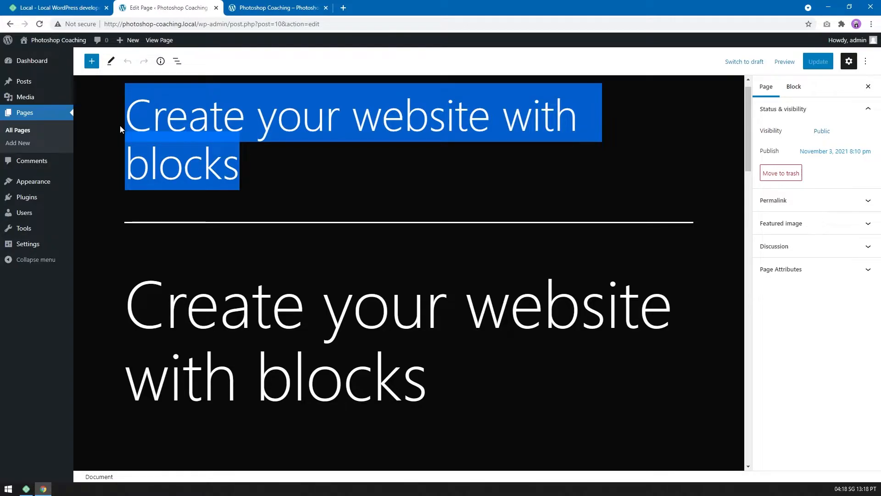
{"action": "type", "text": "Phot"}
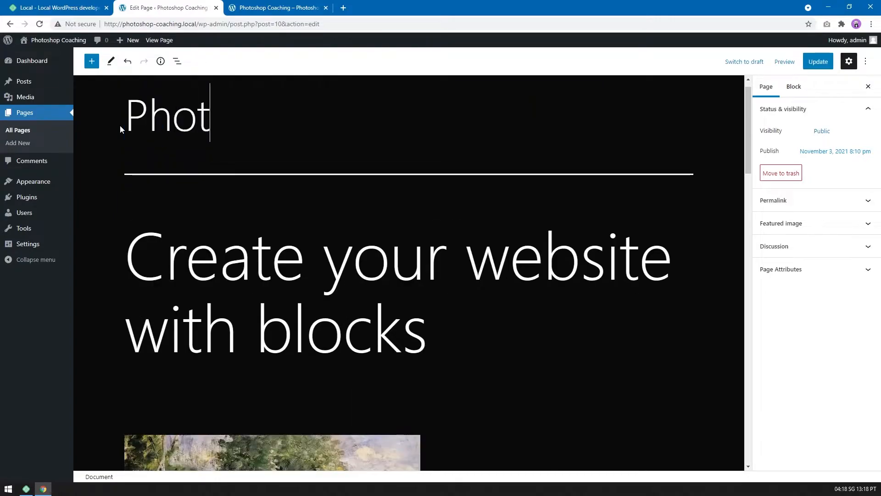
{"action": "type", "text": "oshop Coaching in Vancouver"}
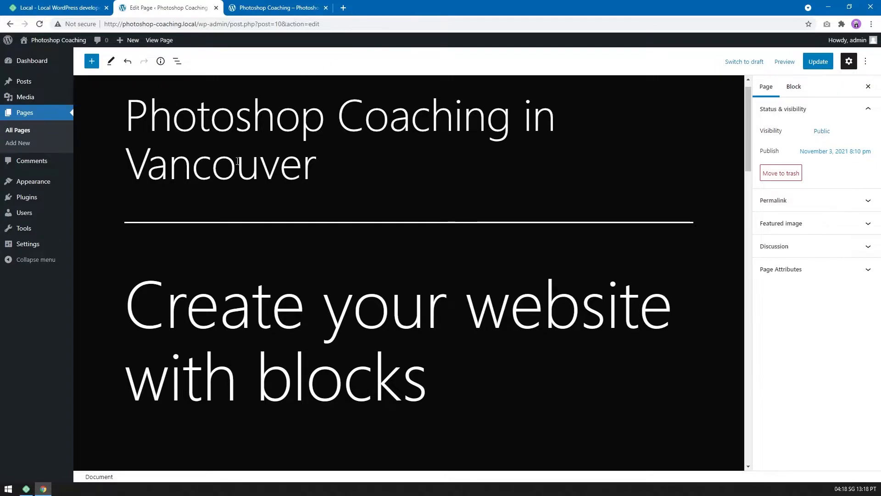
Delete all the demo content blocks below the front page's title.
{"action": "middle_click", "coordinate": [411, 247]}
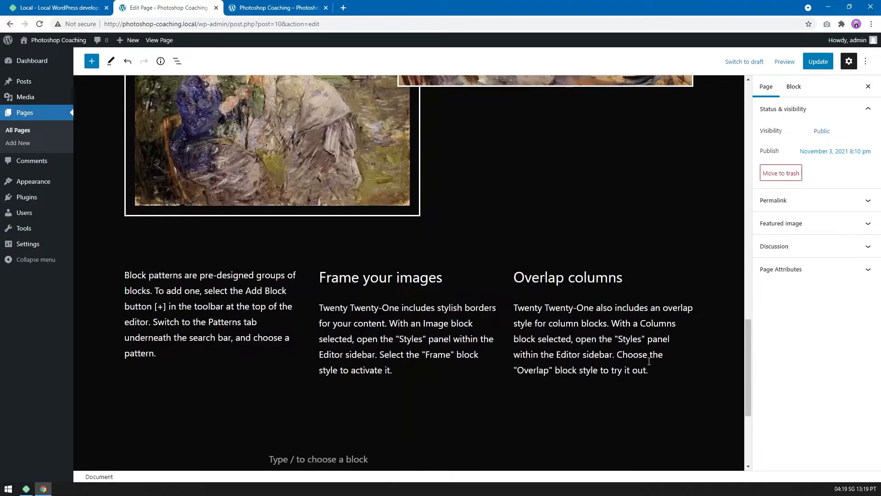
{"action": "left_click", "coordinate": [655, 370]}
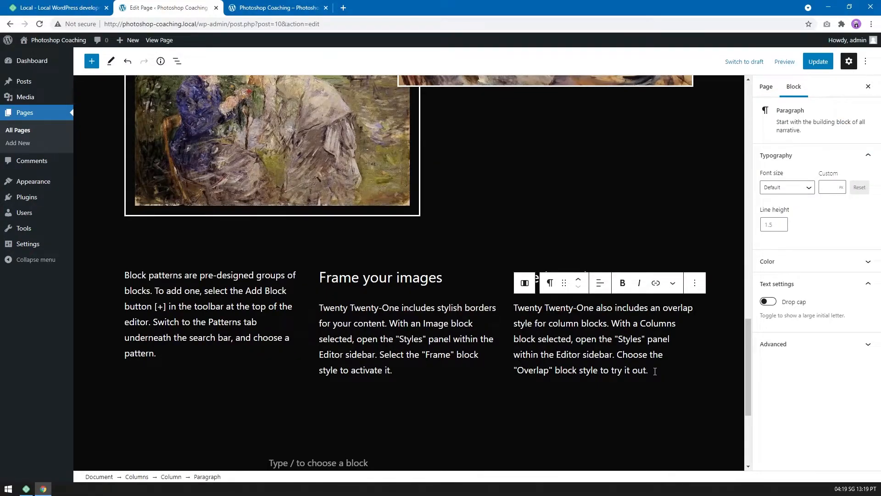
{"action": "key", "text": "ctrl+a"}
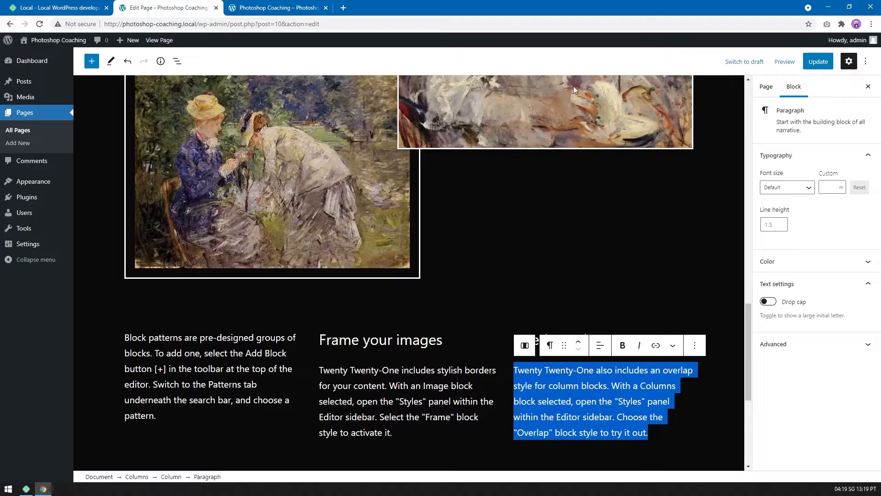
{"action": "key", "text": "ctrl+a"}
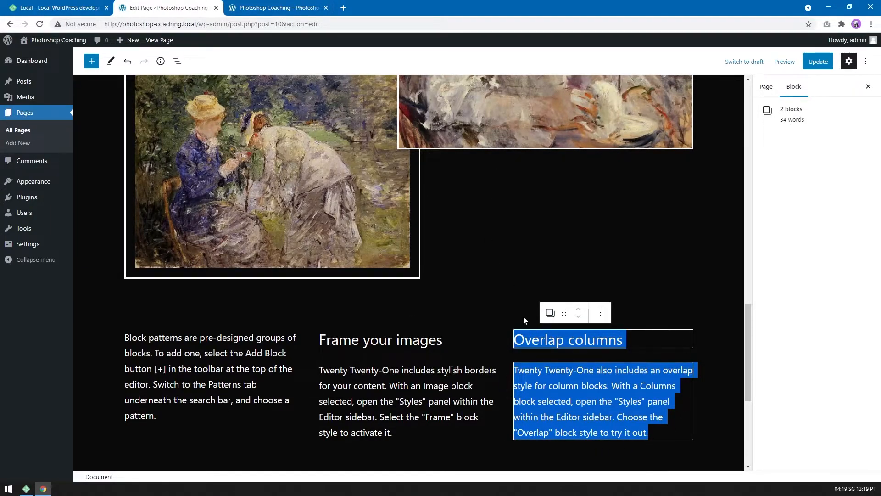
{"action": "key", "text": "ctrl+a"}
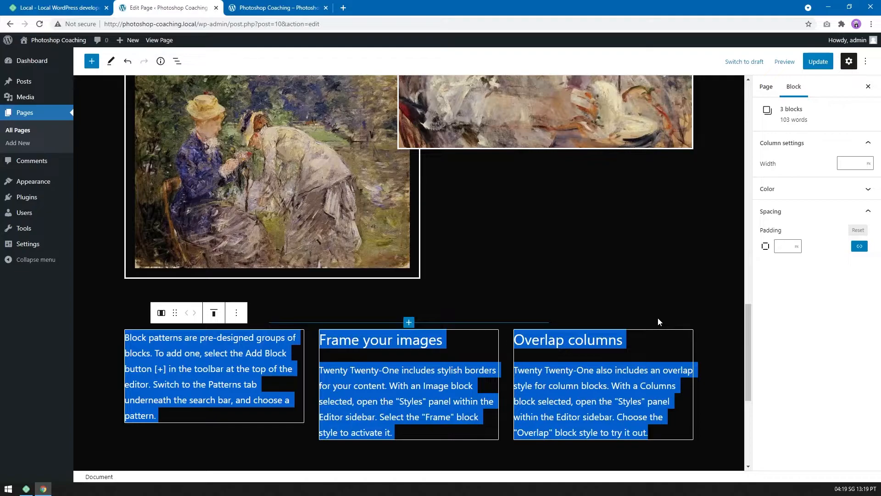
{"action": "key", "text": "ctrl+a"}
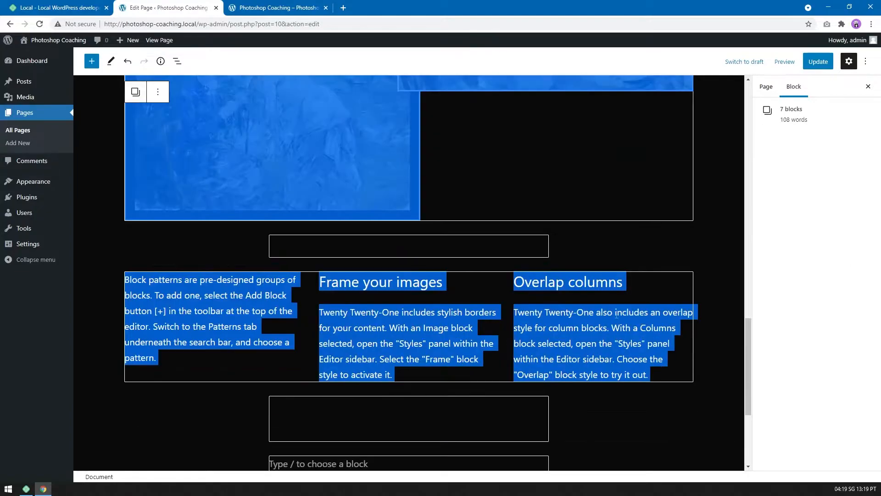
{"action": "middle_click", "coordinate": [699, 382]}
{"action": "middle_click", "coordinate": [659, 321]}
{"action": "key", "text": "ctrl+a"}
{"action": "key", "text": "Delete"}
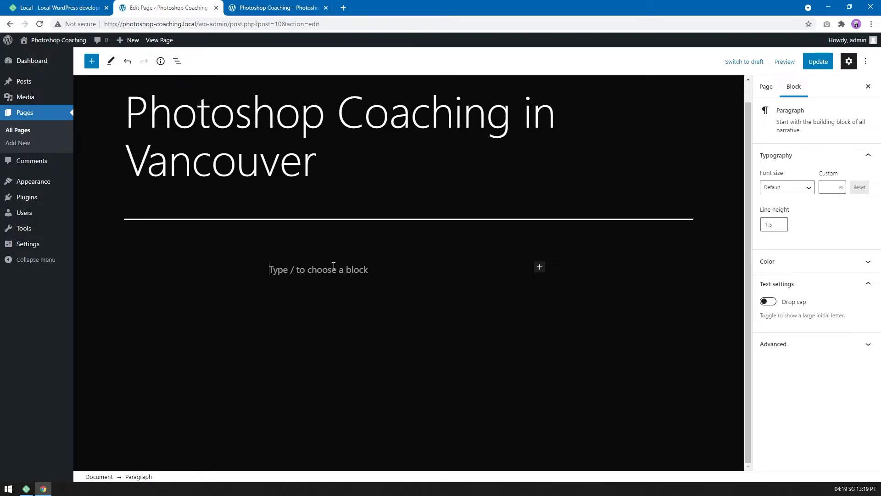
{"action": "left_click", "coordinate": [540, 266]}
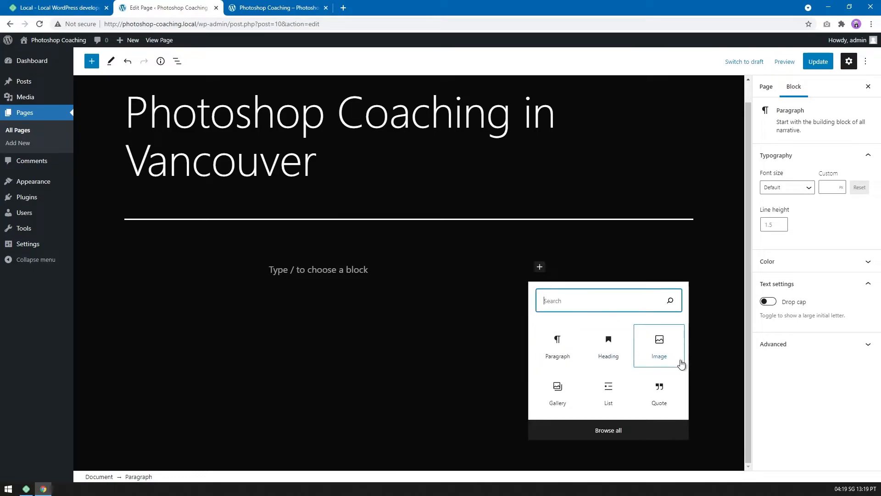
{"action": "left_click", "coordinate": [655, 354]}
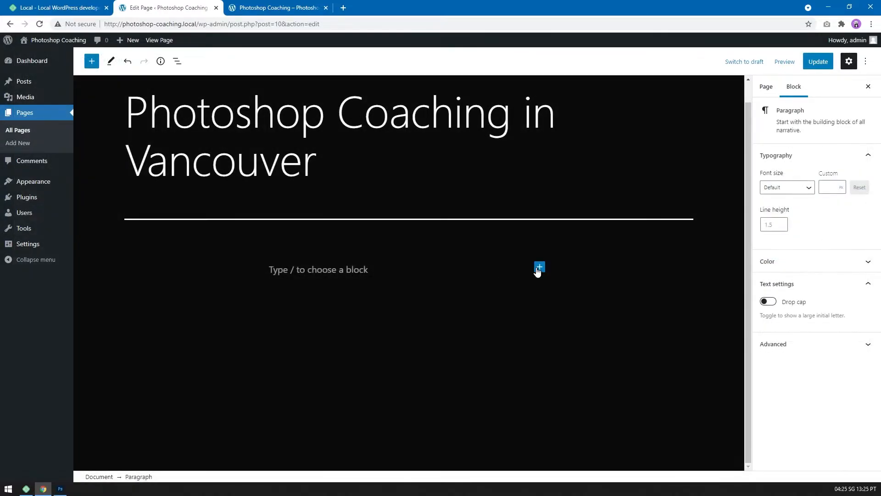
{"action": "left_click", "coordinate": [598, 248]}
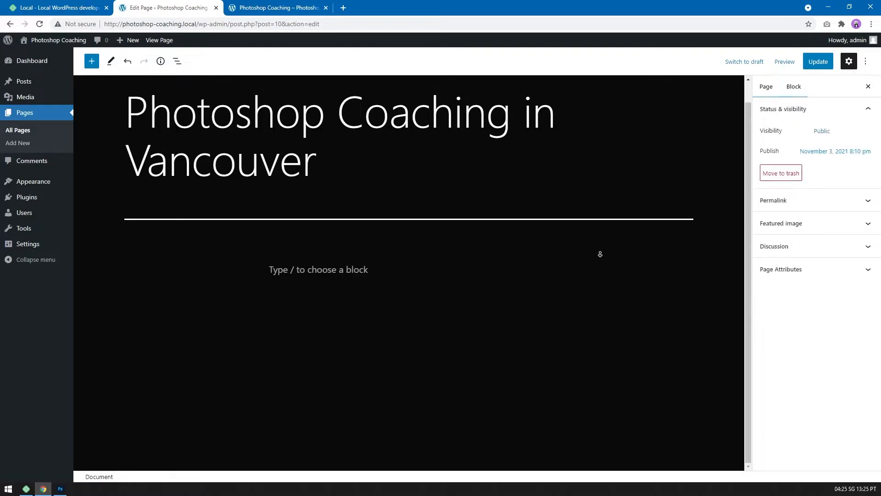
{"action": "left_click", "coordinate": [492, 269]}
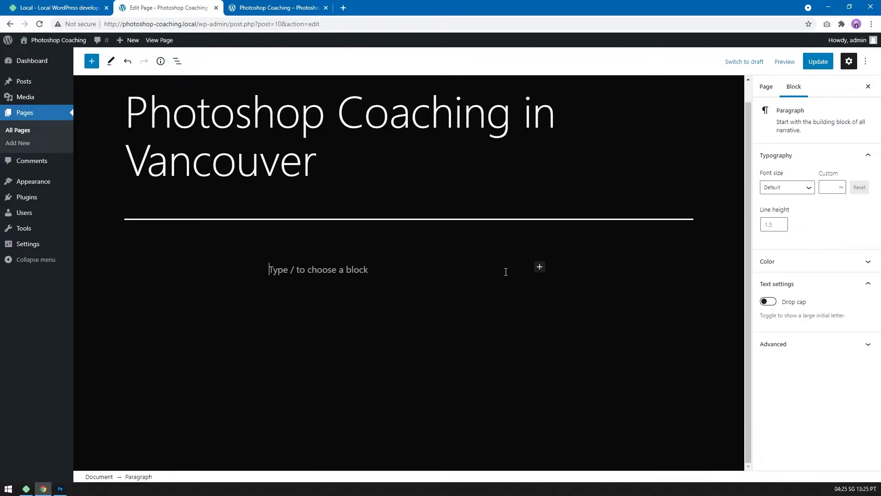
{"action": "left_click", "coordinate": [540, 267]}
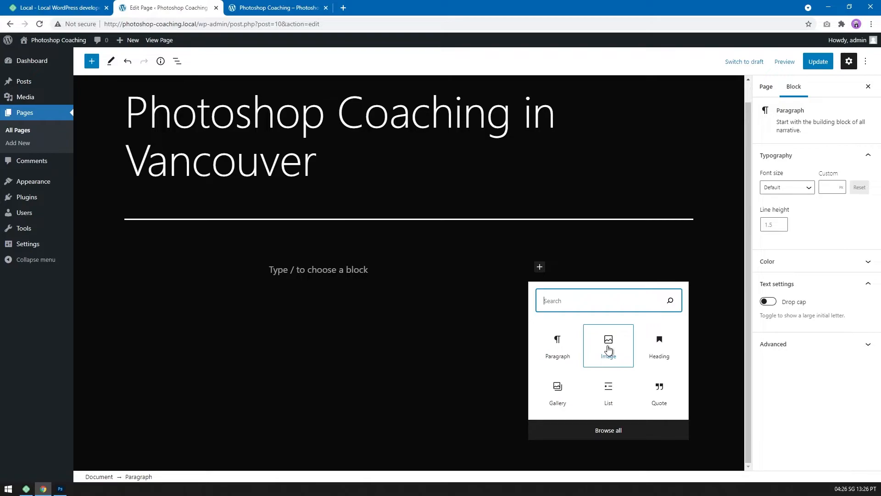
{"action": "left_click", "coordinate": [565, 272]}
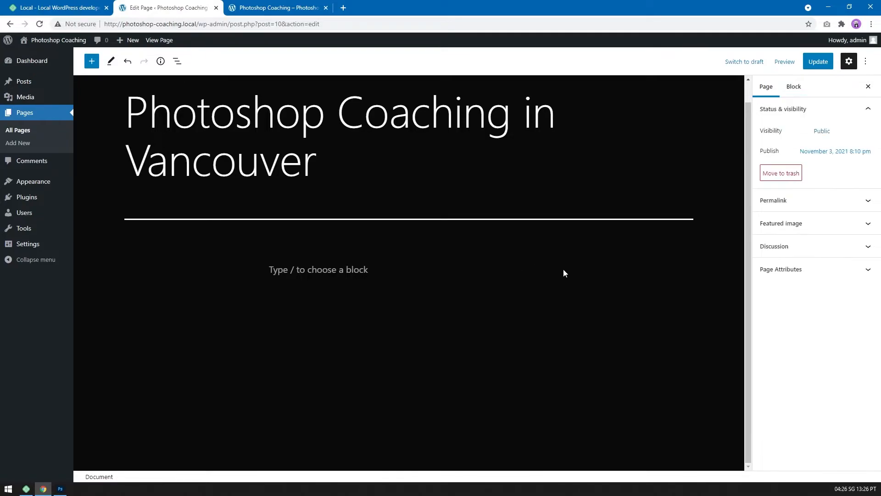
{"action": "left_click", "coordinate": [361, 272]}
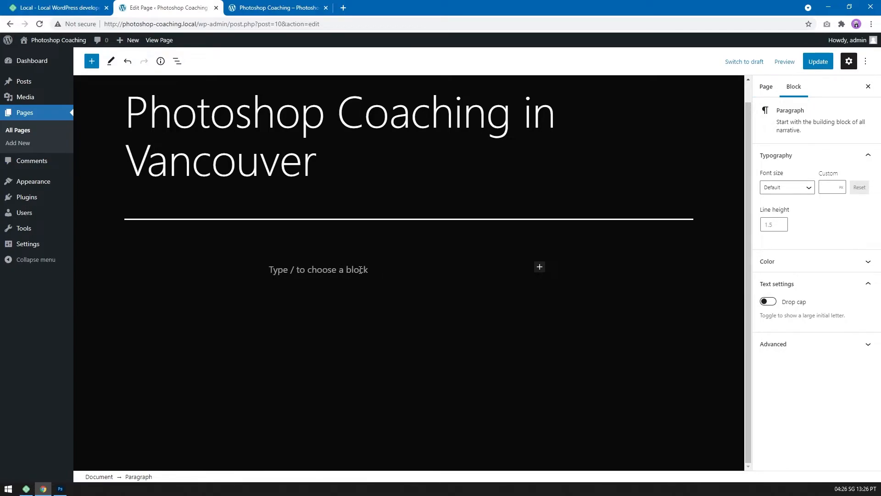
Insert an Image block below the title with photoshop-vancouver-facebook-banner.jpg and the alt text "Photoshop lessons in Vancouver banner".
{"action": "left_click", "coordinate": [540, 268]}
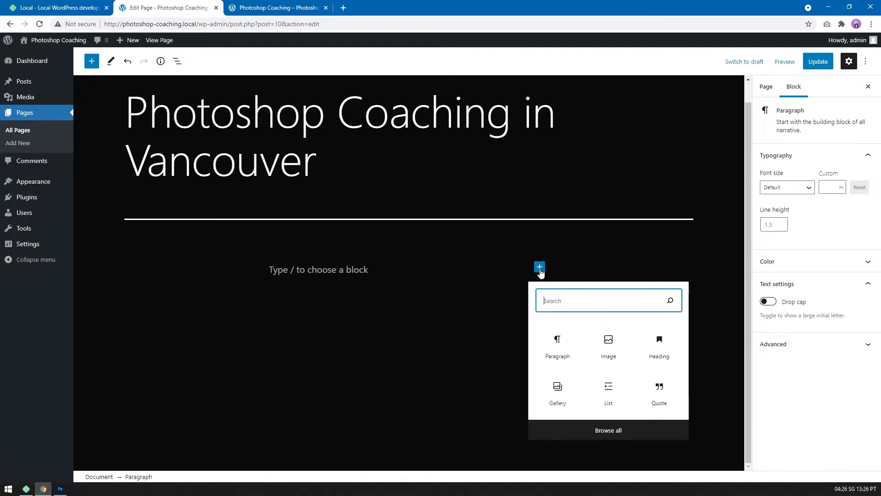
{"action": "left_click", "coordinate": [607, 346]}
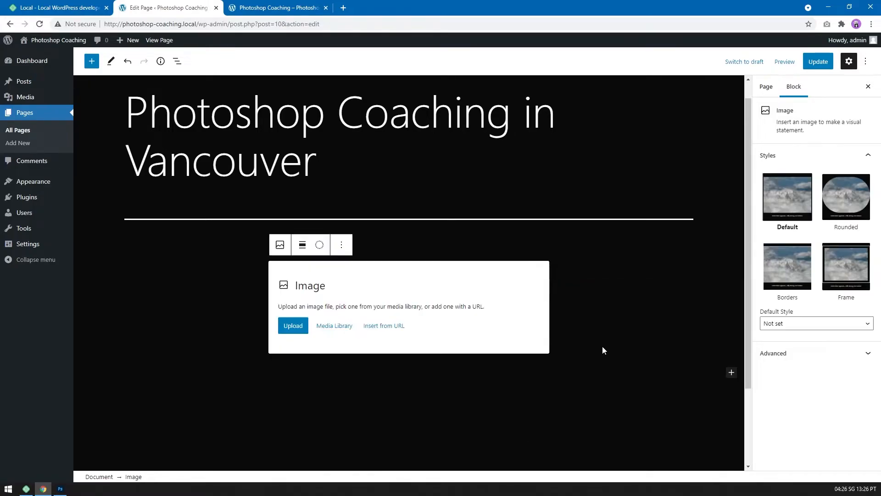
{"action": "left_click", "coordinate": [346, 327]}
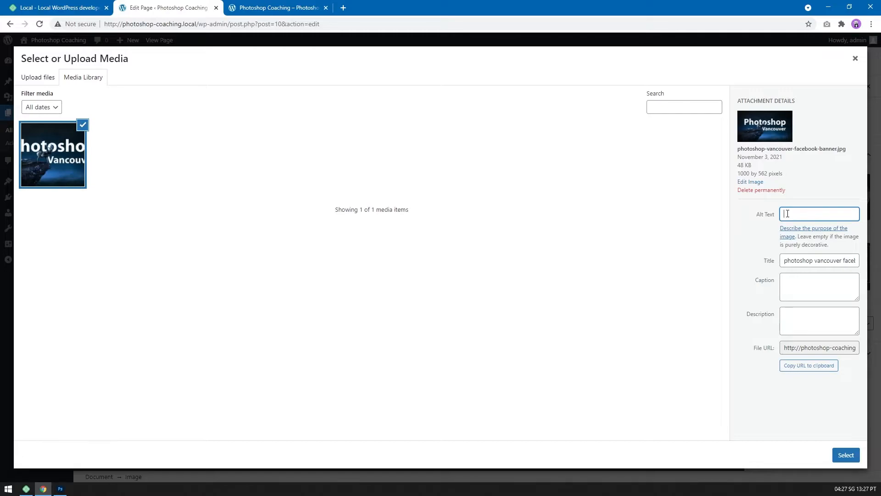
{"action": "type", "text": "Photoshop lesson"}
{"action": "type", "text": "s in Vancouver ban"}
{"action": "type", "text": "ner"}
{"action": "left_click", "coordinate": [846, 455]}
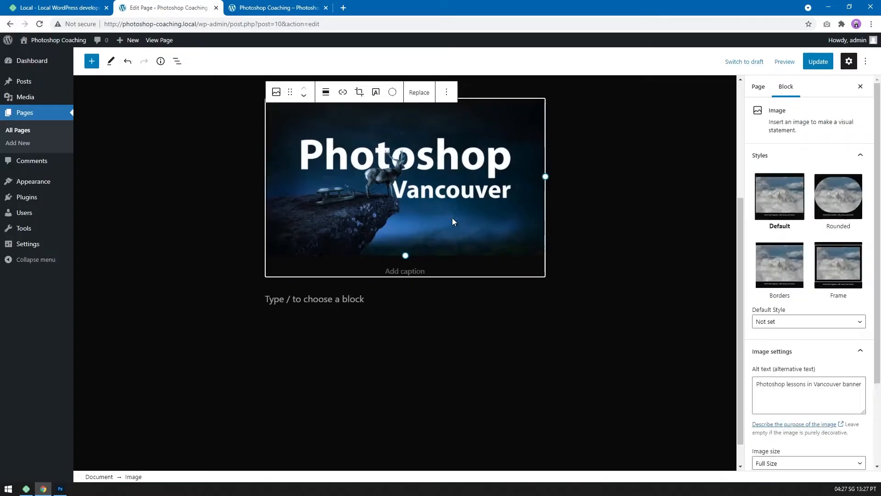
Add a Heading block reading "Photoshop Lessons for beginners" below the banner image, followed by an empty paragraph block.
{"action": "left_click", "coordinate": [379, 299]}
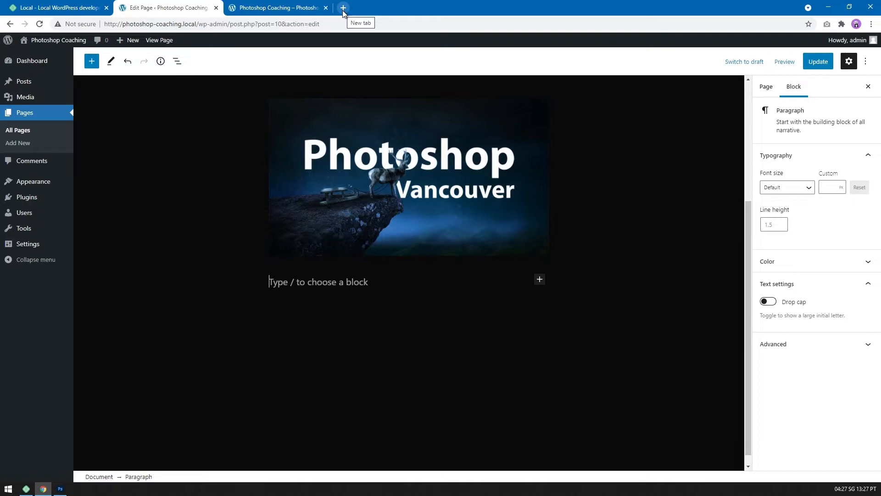
{"action": "left_click", "coordinate": [540, 279]}
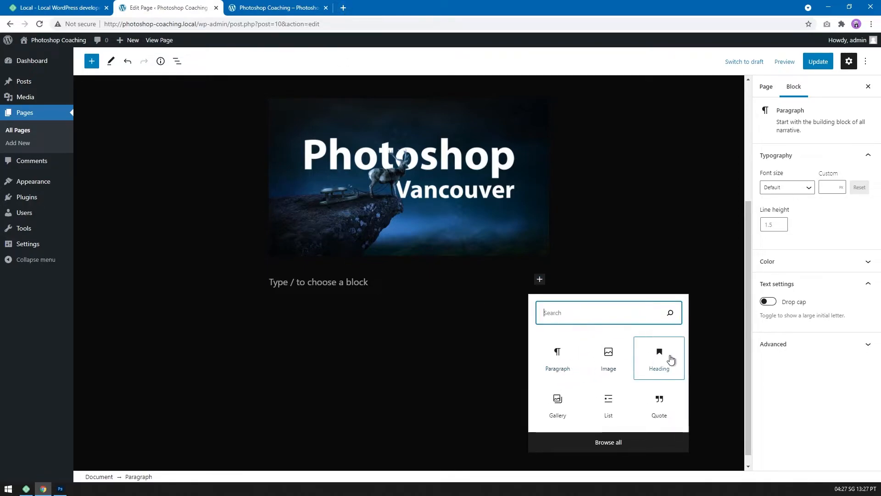
{"action": "left_click", "coordinate": [665, 357]}
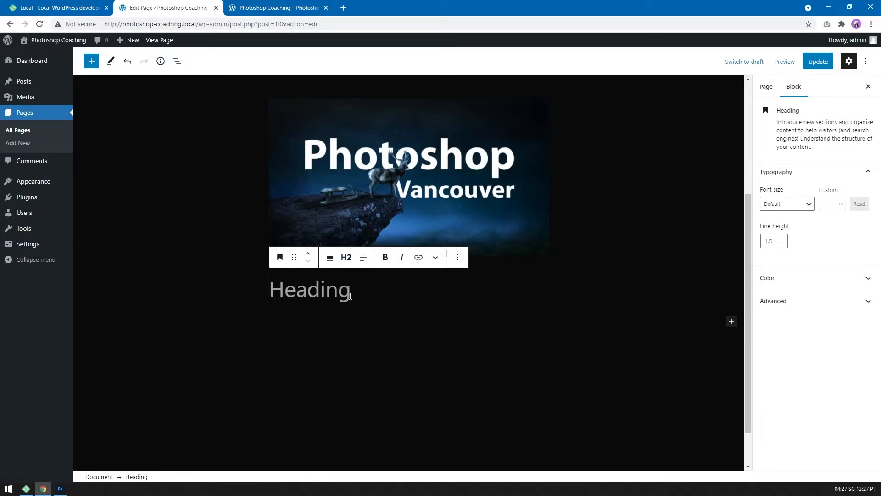
{"action": "type", "text": "Phot"}
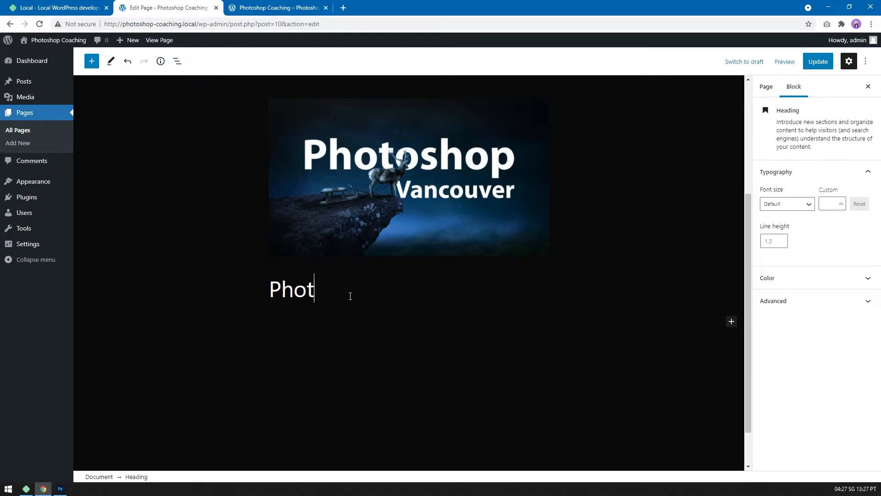
{"action": "type", "text": "oshop Lessons for beginners"}
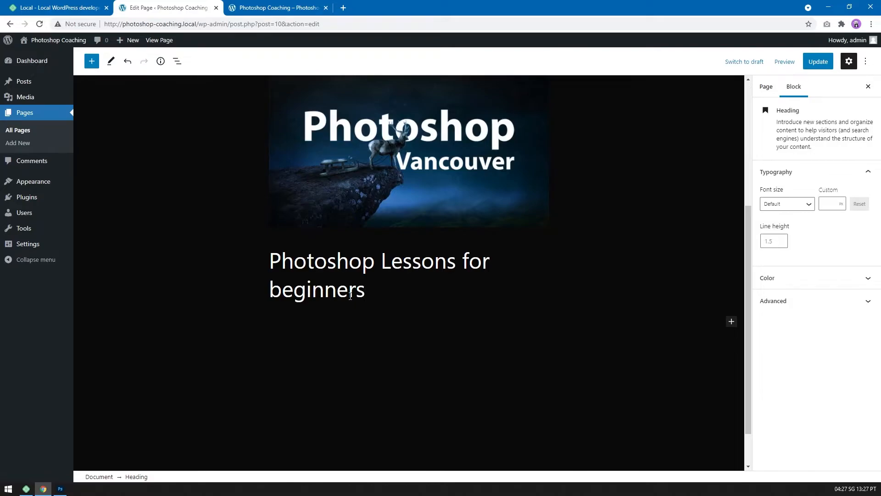
{"action": "key", "text": "Return"}
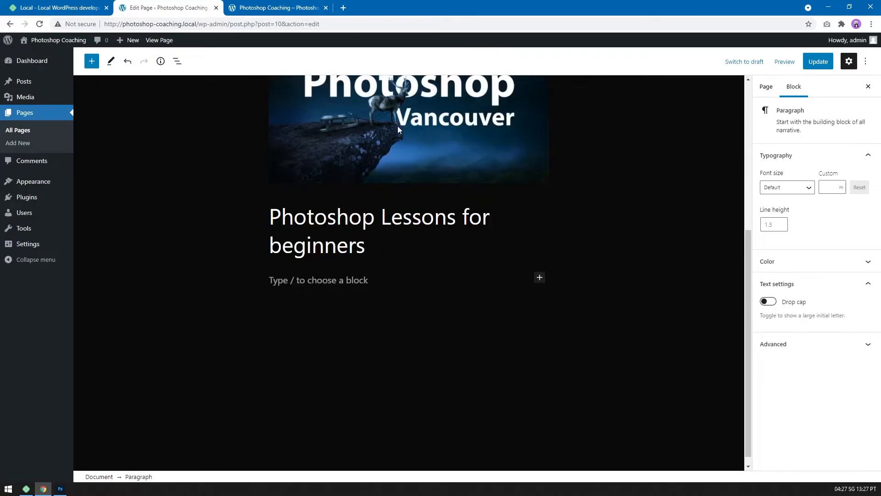
Paste the copied lorem ipsum text below the "Photoshop Lessons for beginners" heading and split it into three paragraphs at "Neque porro" and "Quis autem".
{"action": "left_click", "coordinate": [540, 278]}
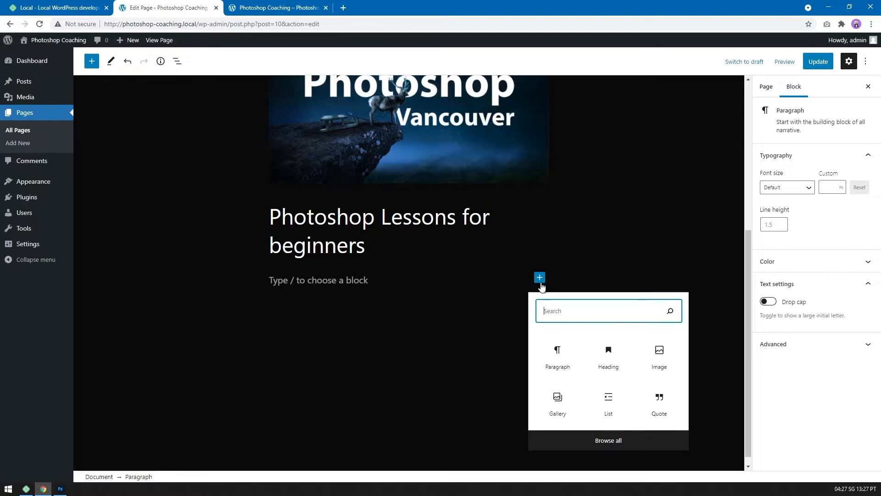
{"action": "left_click", "coordinate": [556, 356]}
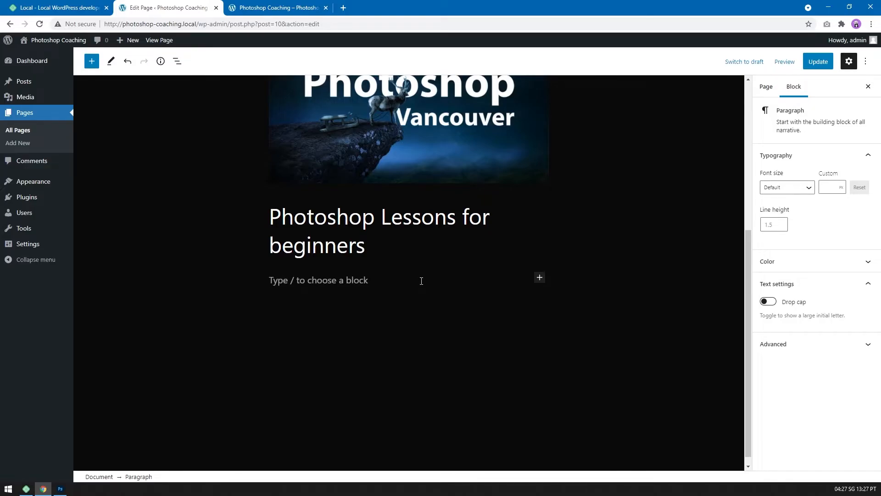
{"action": "type", "text": "\"Sed ut perspiciatis unde omnis iste natus error sit voluptatem accusantium doloremque laudantium, totam rem aperiam, eaque ipsa quae ab illo inventore veritatis et quasi architecto beatae vitae dicta sunt explicabo. Nemo enim ipsam voluptatem quia voluptas sit aspernatur aut odit aut fugit, sed quia consequuntur magni dolores eos qui ratione voluptatem sequi nesciunt. Neque porro quisquam est, qui dolorem ipsum quia dolor sit amet, consectetur, adipisci velit, sed quia non numquam eius modi tempora incidunt ut labore et dolore magnam aliquam quaerat voluptatem. Ut enim ad minima veniam, quis nostrum exercitationem ullam corporis suscipit laboriosam, nisi ut aliquid ex ea commodi consequatur? Quis autem vel eum iure reprehenderit qui in ea voluptate velit esse quam nihil molestiae consequatur, vel illum qui dolorem eum fugiat quo voluptas nulla pariatur?\""}
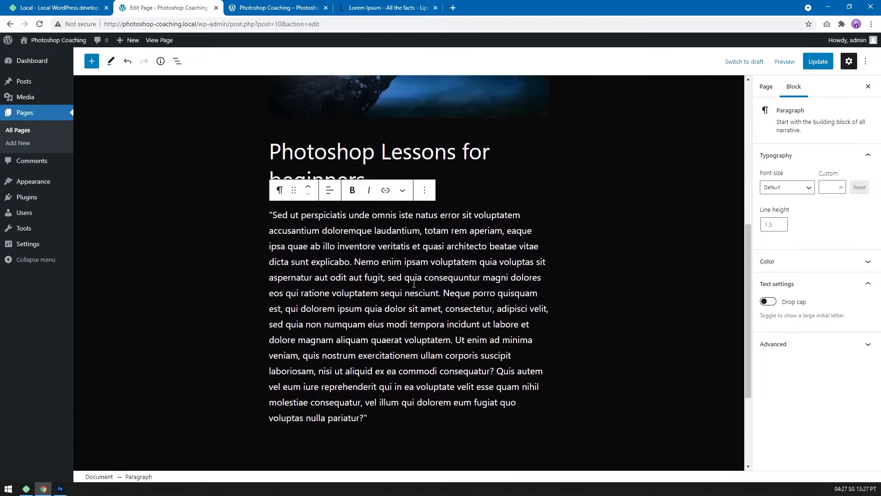
{"action": "left_click", "coordinate": [445, 293]}
{"action": "key", "text": "Return"}
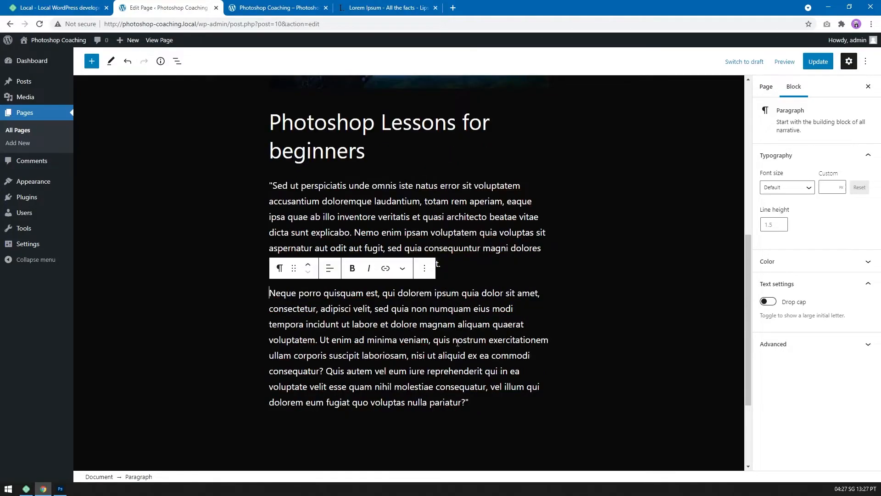
{"action": "left_click", "coordinate": [327, 372]}
{"action": "key", "text": "Return"}
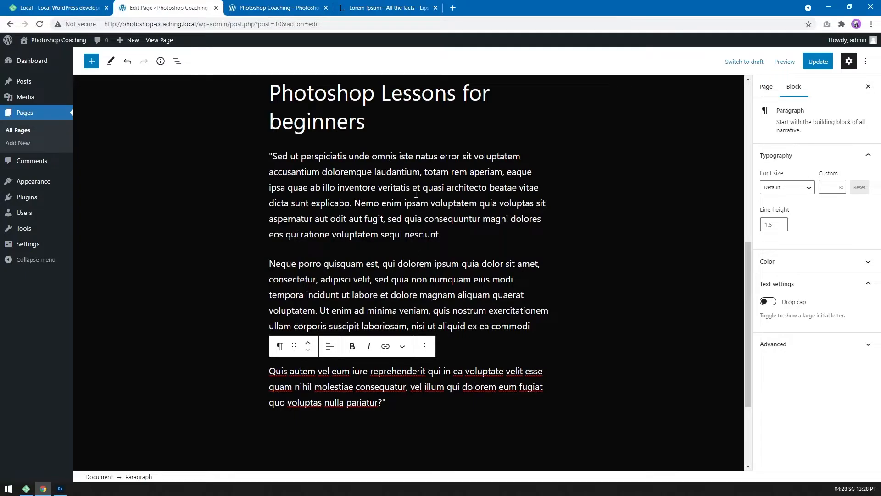
Insert a Separator block below the last lorem ipsum paragraph, followed by an empty paragraph block.
{"action": "scroll", "coordinate": [412, 353], "scroll_direction": "down", "scroll_amount": 1}
{"action": "left_click", "coordinate": [405, 356]}
{"action": "key", "text": "Return"}
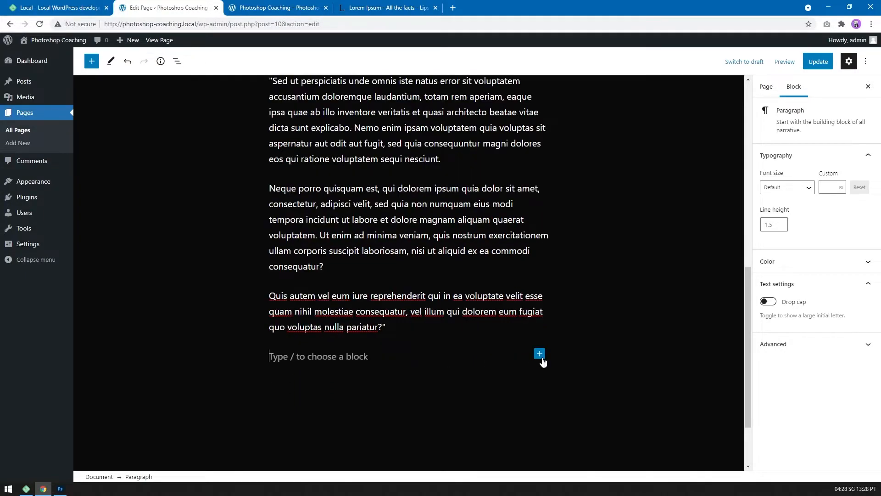
{"action": "left_click", "coordinate": [540, 353]}
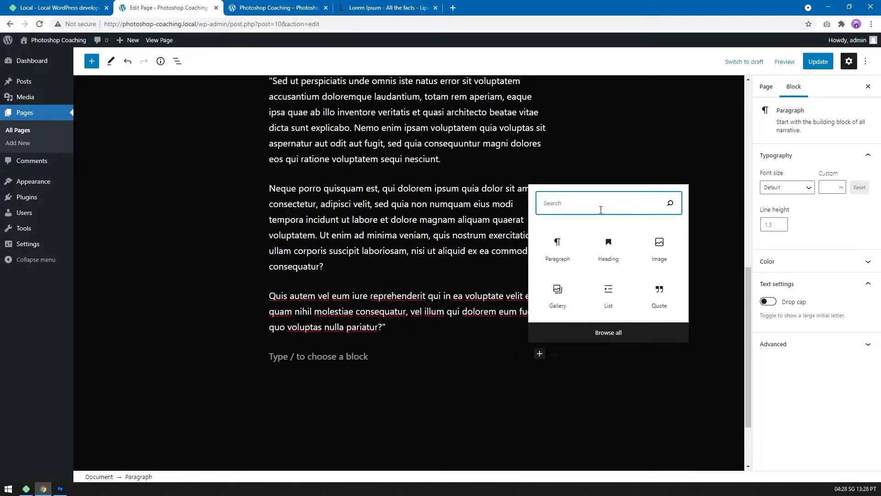
{"action": "type", "text": "hori"}
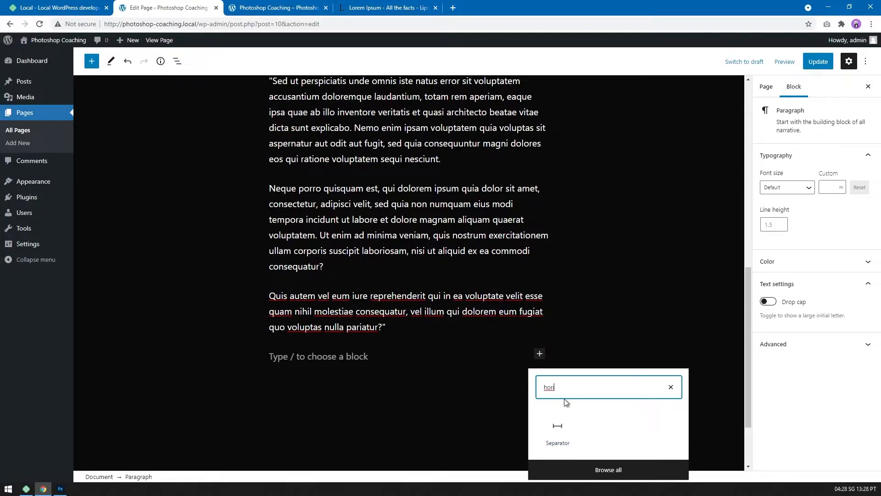
{"action": "left_click", "coordinate": [558, 432]}
{"action": "left_click", "coordinate": [429, 372]}
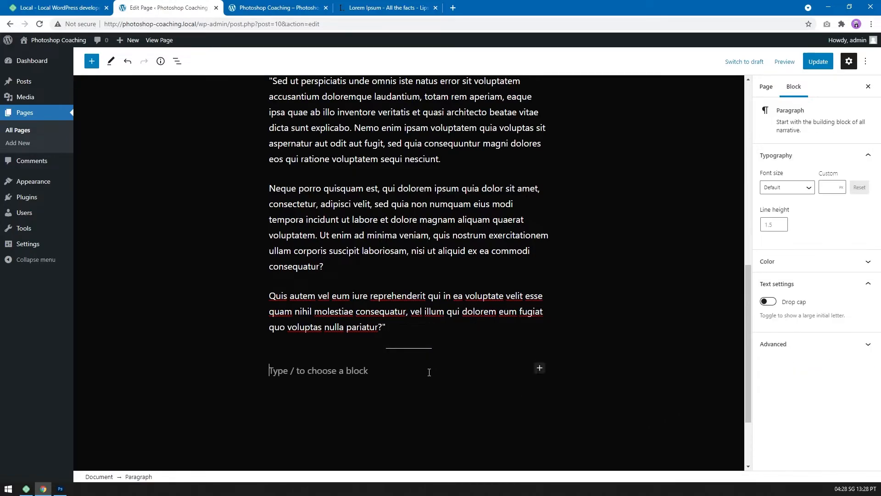
Add a Heading block reading "Lesson environment" below the separator, followed by an empty paragraph block.
{"action": "left_click", "coordinate": [539, 368]}
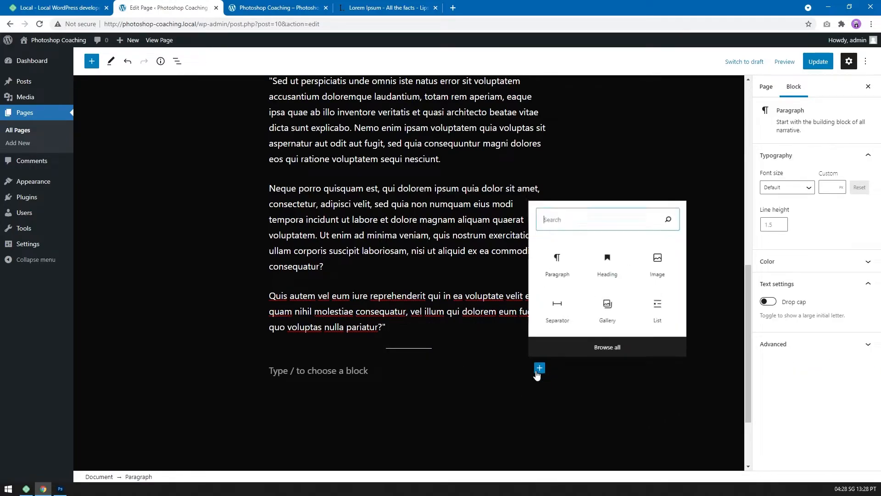
{"action": "left_click", "coordinate": [610, 274]}
{"action": "scroll", "coordinate": [479, 341], "scroll_direction": "up", "scroll_amount": 4}
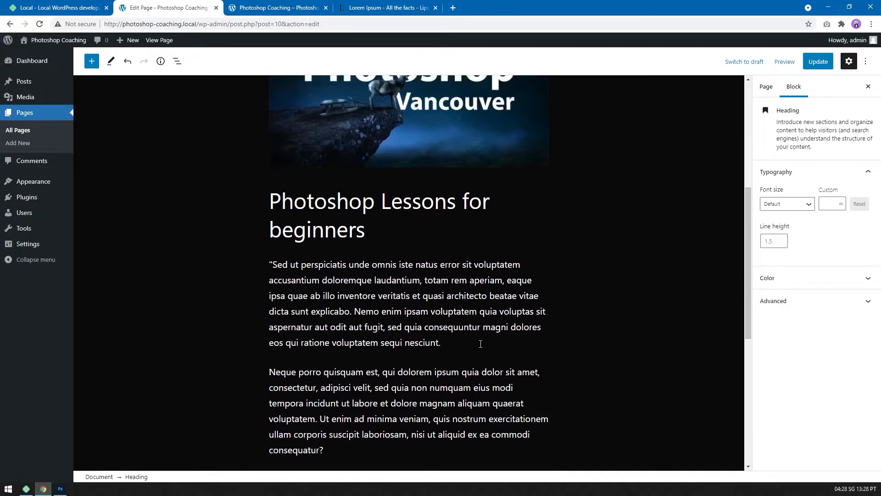
{"action": "scroll", "coordinate": [480, 342], "scroll_direction": "down", "scroll_amount": 6}
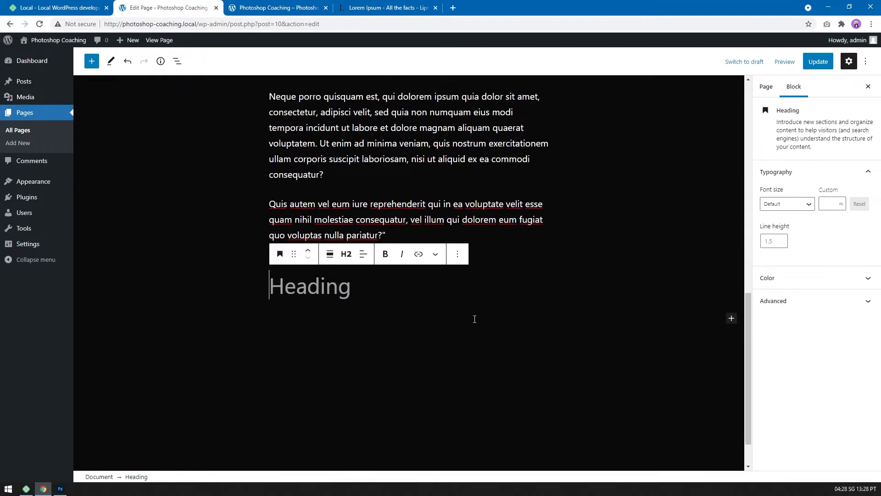
{"action": "type", "text": "Ab"}
{"action": "key", "text": "BackSpace"}
{"action": "key", "text": "BackSpace"}
{"action": "type", "text": "Lesson"}
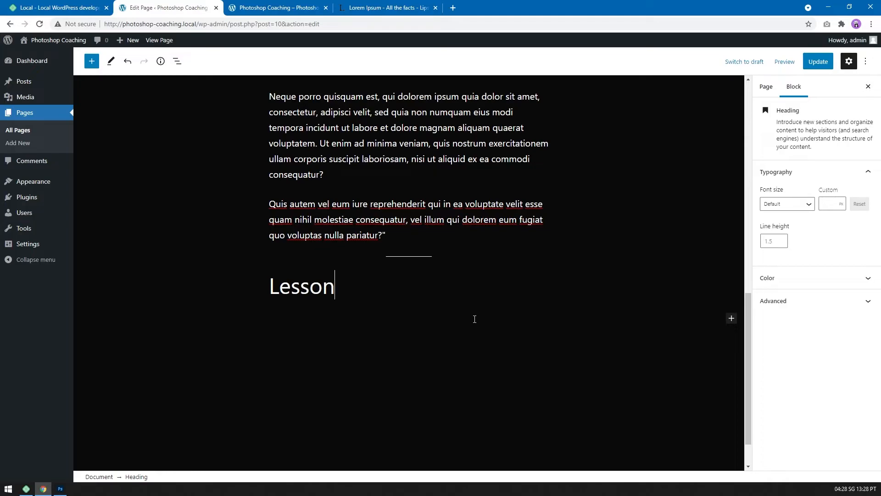
{"action": "type", "text": " environment"}
{"action": "key", "text": "Return"}
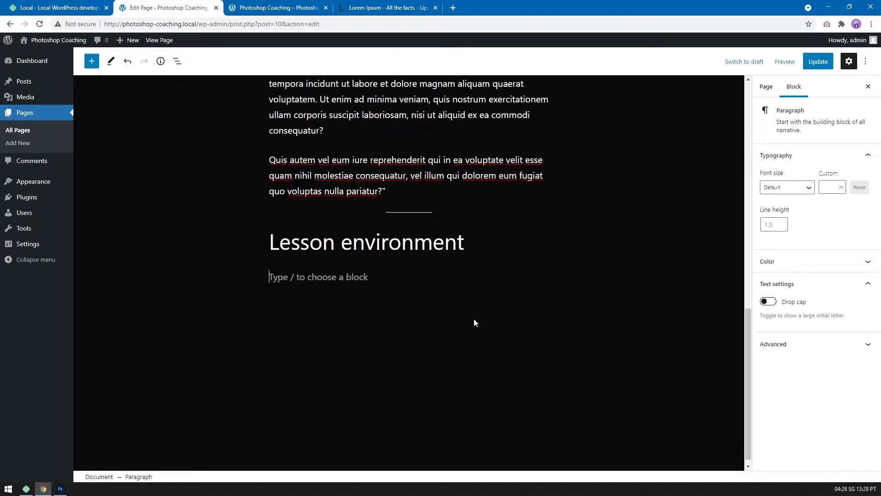
Insert an Image block below the "Lesson environment" heading with the uploaded photo 20191214_112057.jpg and the alt text "photoshop vancouver event".
{"action": "left_click", "coordinate": [540, 274]}
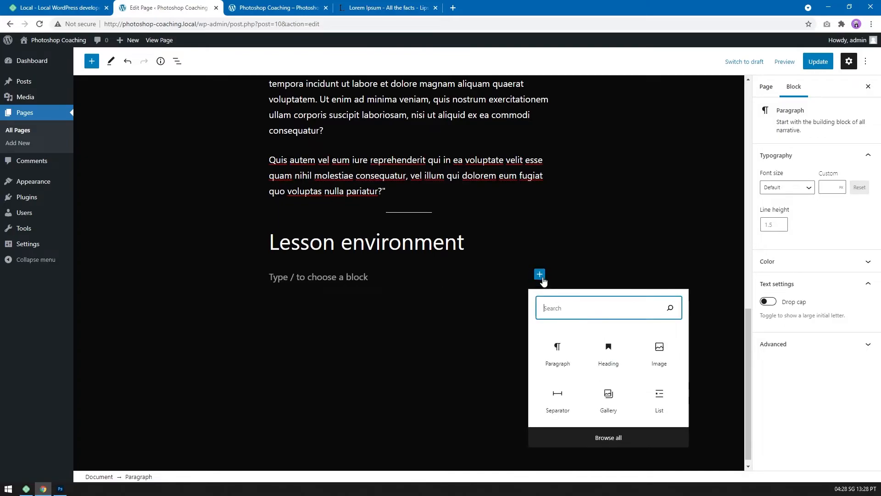
{"action": "left_click", "coordinate": [652, 348]}
{"action": "left_click", "coordinate": [334, 333]}
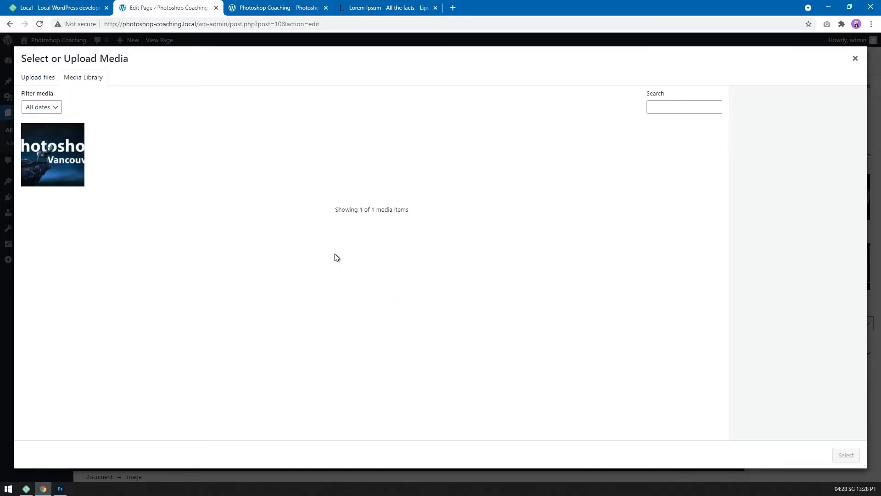
{"action": "left_click", "coordinate": [29, 80]}
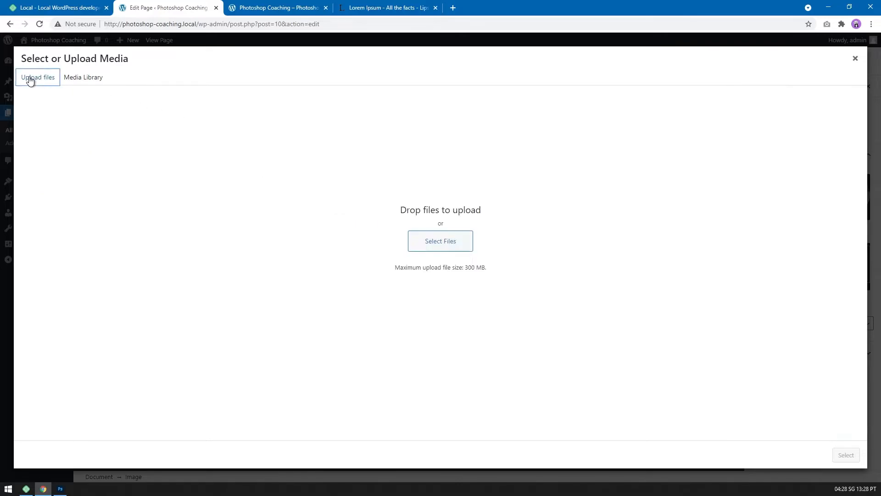
{"action": "left_click", "coordinate": [452, 247]}
{"action": "double_click", "coordinate": [242, 175]}
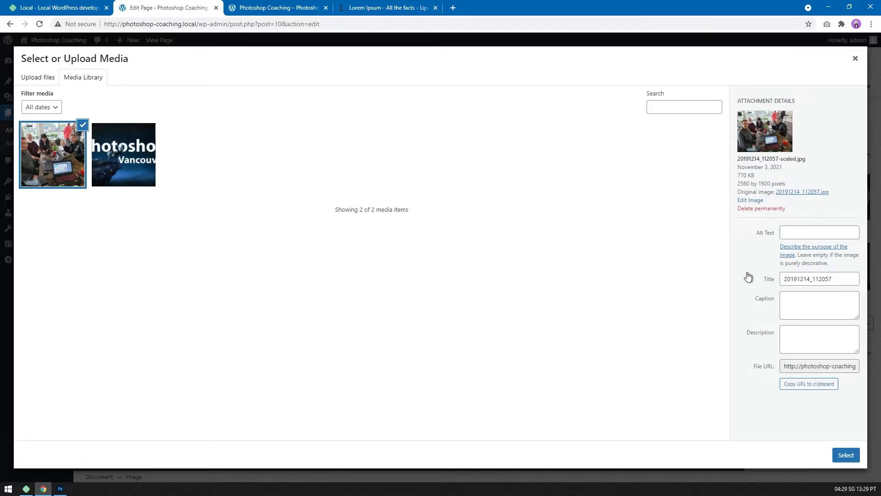
{"action": "left_click", "coordinate": [821, 232]}
{"action": "type", "text": "photoshop vancouver event"}
{"action": "left_click", "coordinate": [846, 455]}
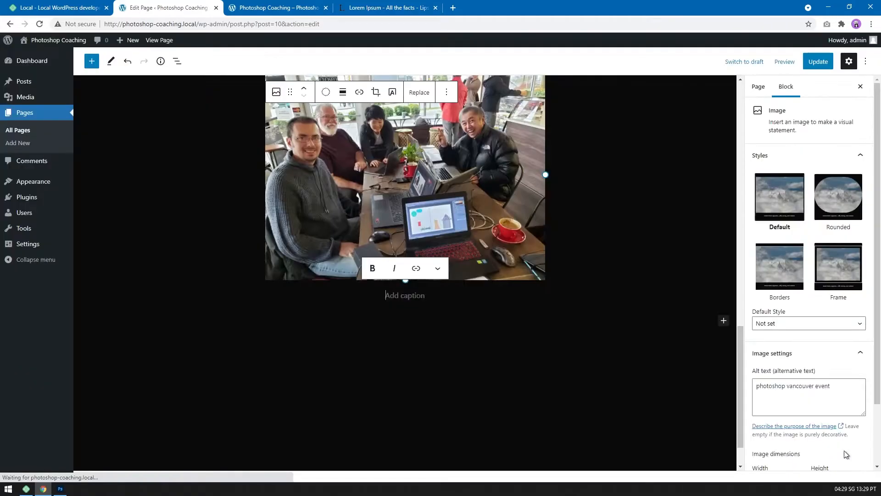
Caption the group photo "Ongoing lesson at a cafe" and start an empty paragraph block below it.
{"action": "scroll", "coordinate": [583, 281], "scroll_direction": "up", "scroll_amount": 2}
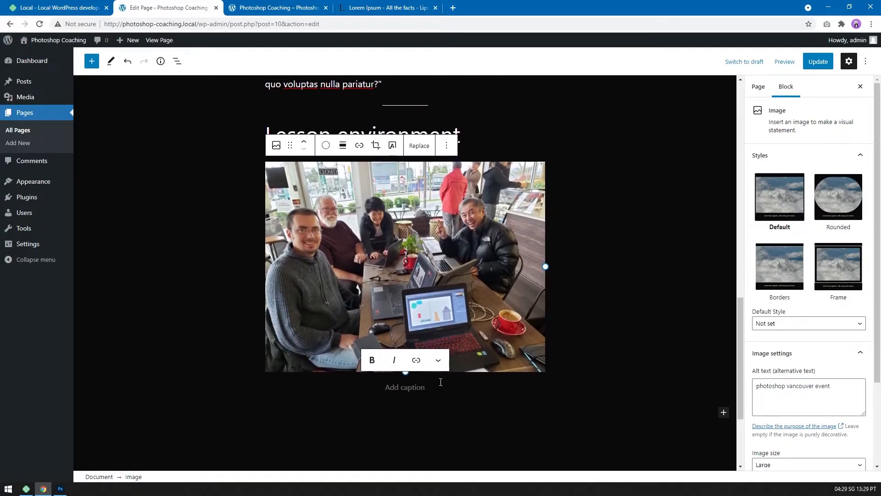
{"action": "left_click", "coordinate": [430, 390]}
{"action": "type", "text": "Ongoing lesson at a cafe"}
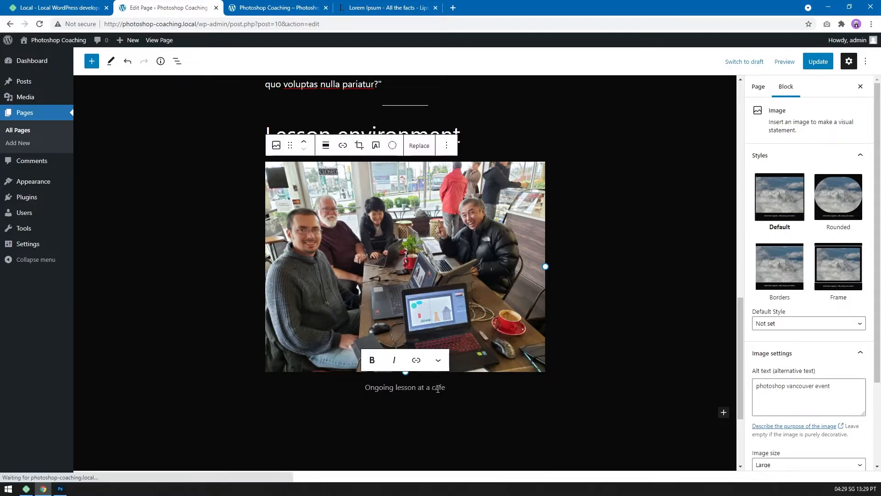
{"action": "key", "text": "Return"}
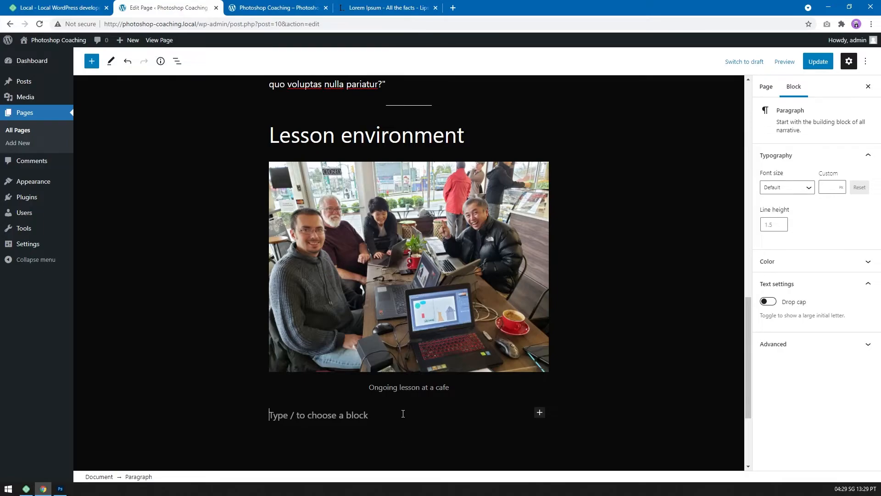
Paste the lorem ipsum text as a paragraph below the captioned photo and update the page.
{"action": "scroll", "coordinate": [402, 414], "scroll_direction": "down", "scroll_amount": 3}
{"action": "type", "text": "\"Sed ut perspiciatis unde omnis iste natus error sit voluptatem accusantium doloremque laudantium, totam rem aperiam, eaque ipsa quae ab illo inventore veritatis et quasi architecto beatae vitae dicta sunt explicabo. Nemo enim ipsam voluptatem quia voluptas sit aspernatur aut odit aut fugit, sed quia consequuntur magni dolores eos qui ratione voluptatem sequi nesciunt. Neque porro quisquam est, qui dolorem ipsum quia dolor sit amet, consectetur, adipisci velit, sed quia non numquam eius modi tempora incidunt ut labore et dolore magnam aliquam quaerat voluptatem. Ut enim ad minima veniam, quis nostrum exercitationem ullam corporis suscipit laboriosam, nisi ut aliquid ex ea commodi consequatur? Quis autem vel eum iure reprehenderit qui in ea voluptate velit esse quam nihil molestiae consequatur, vel illum qui dolorem eum fugiat quo voluptas nulla pariatur?\""}
{"action": "scroll", "coordinate": [419, 344], "scroll_direction": "up", "scroll_amount": 10}
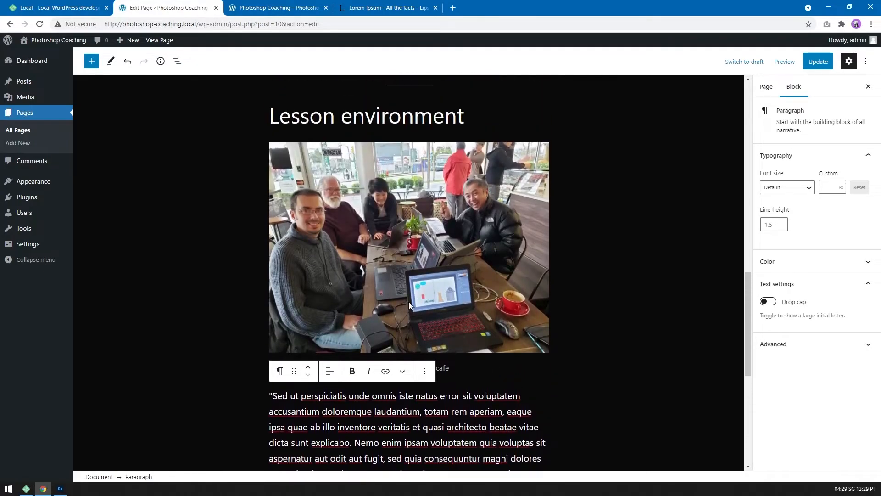
{"action": "scroll", "coordinate": [452, 381], "scroll_direction": "down", "scroll_amount": 3}
{"action": "scroll", "coordinate": [453, 381], "scroll_direction": "down", "scroll_amount": 10}
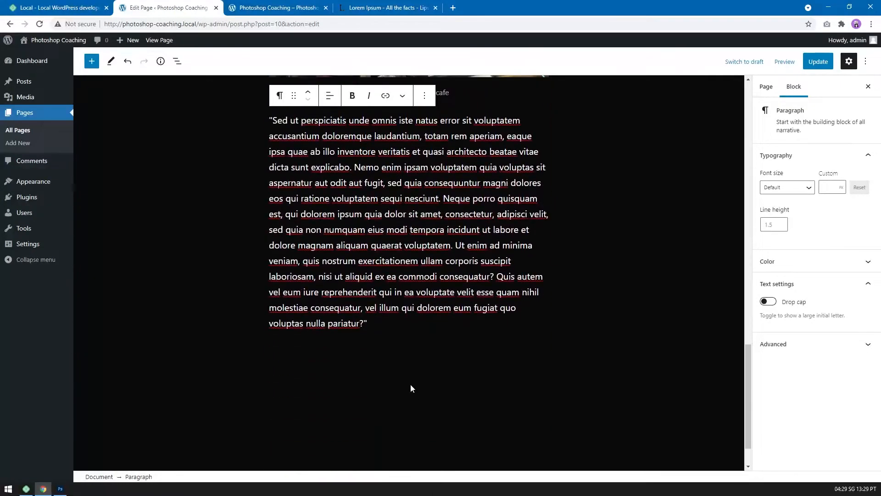
{"action": "left_click", "coordinate": [814, 64]}
{"action": "left_click", "coordinate": [814, 65]}
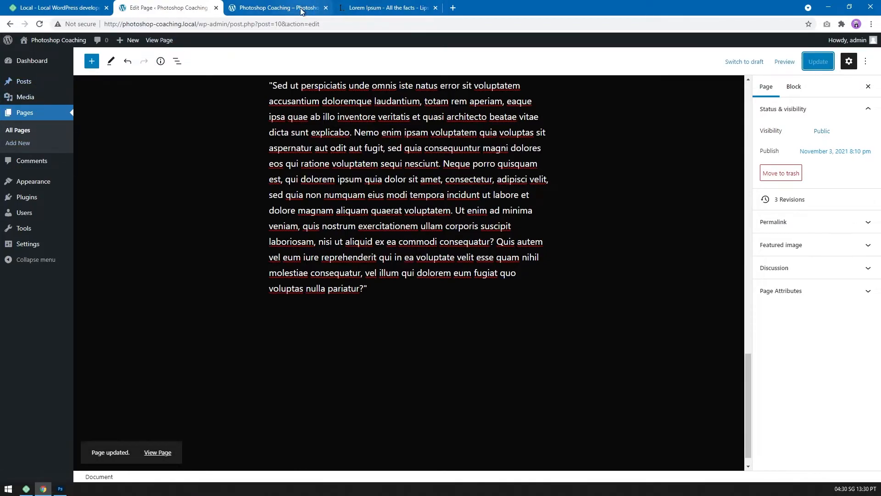
Reload the live front page in its own browser tab and review the new content down to the footer.
{"action": "left_click", "coordinate": [268, 8]}
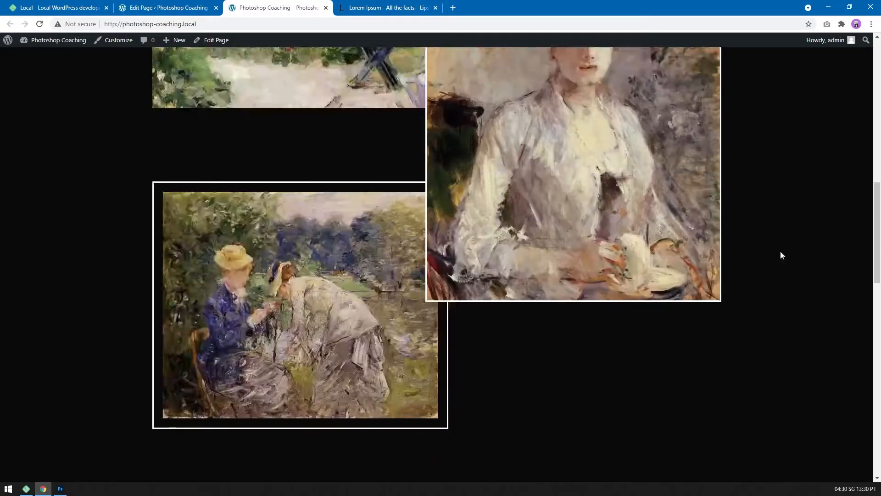
{"action": "middle_click", "coordinate": [780, 251]}
{"action": "middle_click", "coordinate": [817, 301]}
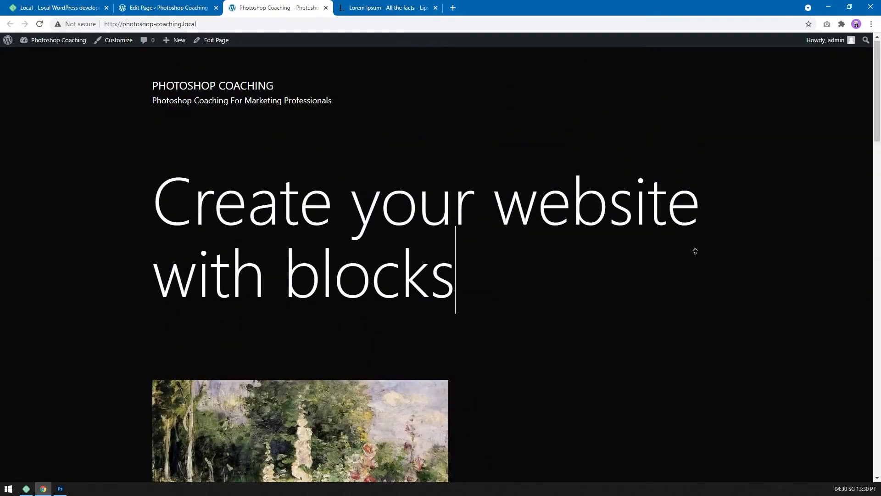
{"action": "middle_click", "coordinate": [346, 121]}
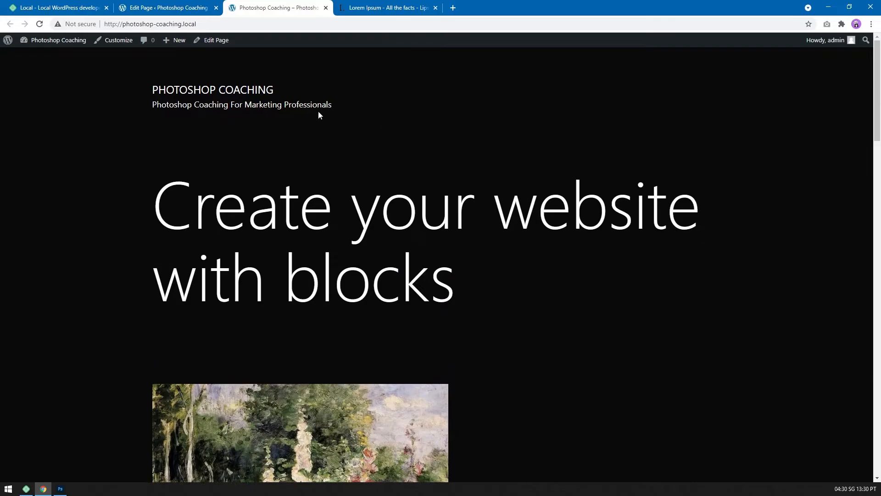
{"action": "key", "text": "F5"}
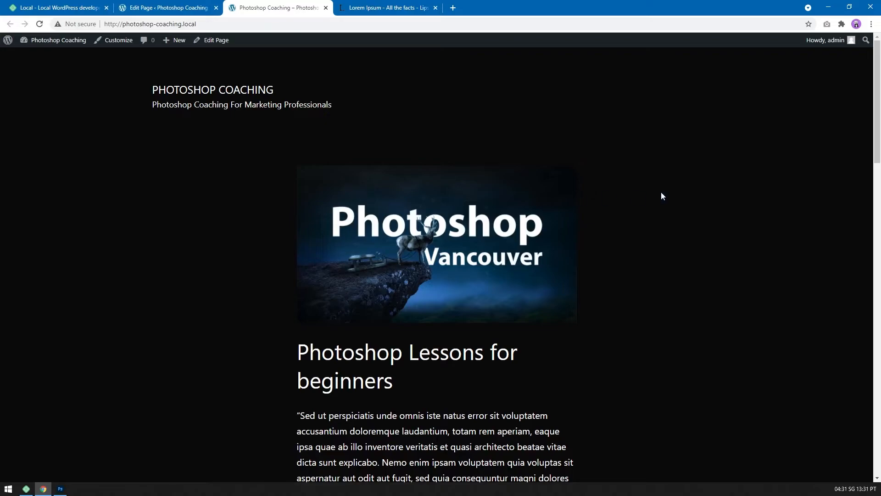
{"action": "middle_click", "coordinate": [732, 180]}
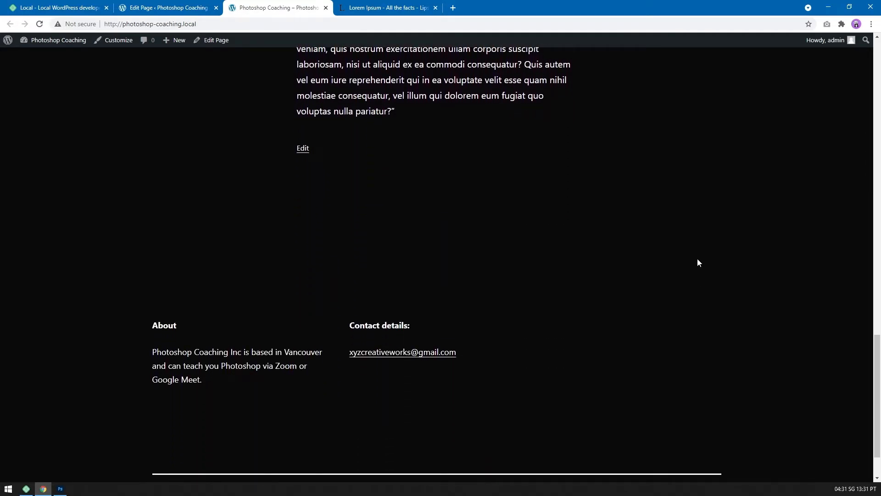
{"action": "scroll", "coordinate": [672, 235], "scroll_direction": "up", "scroll_amount": 20}
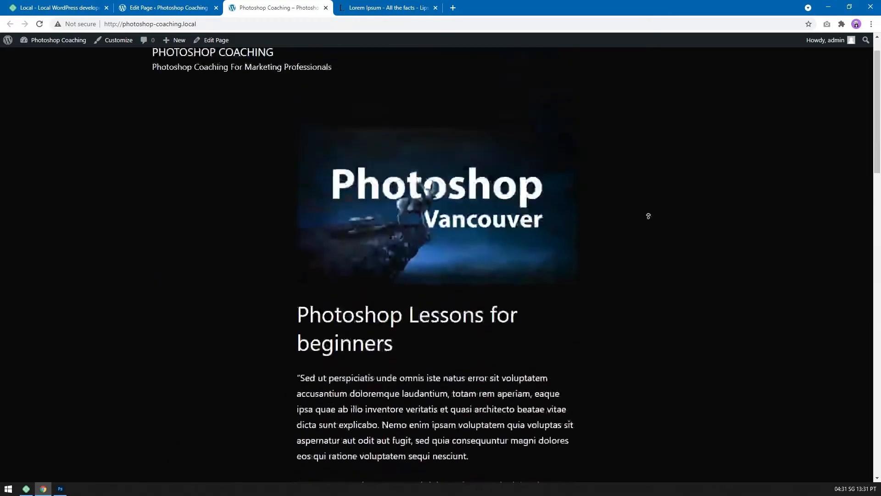
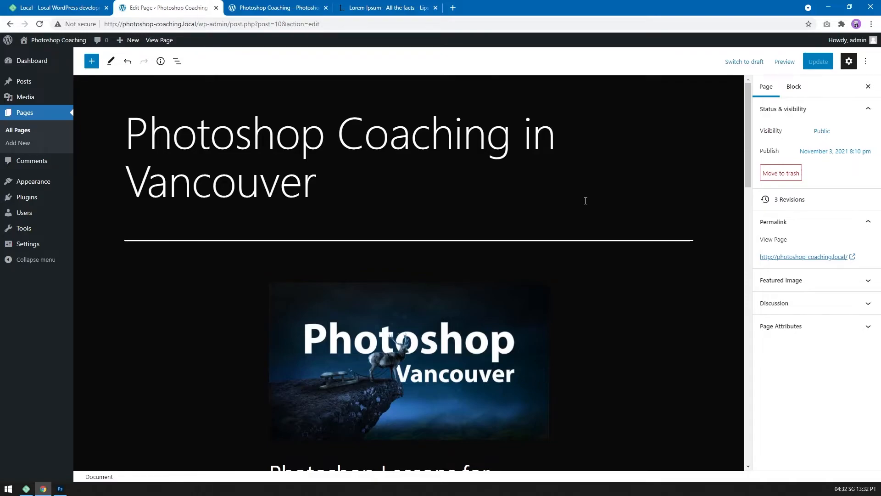
Find the Simply Static plugin in the WordPress plugin directory, install it and activate it.
{"action": "mouse_move", "coordinate": [53, 205]}
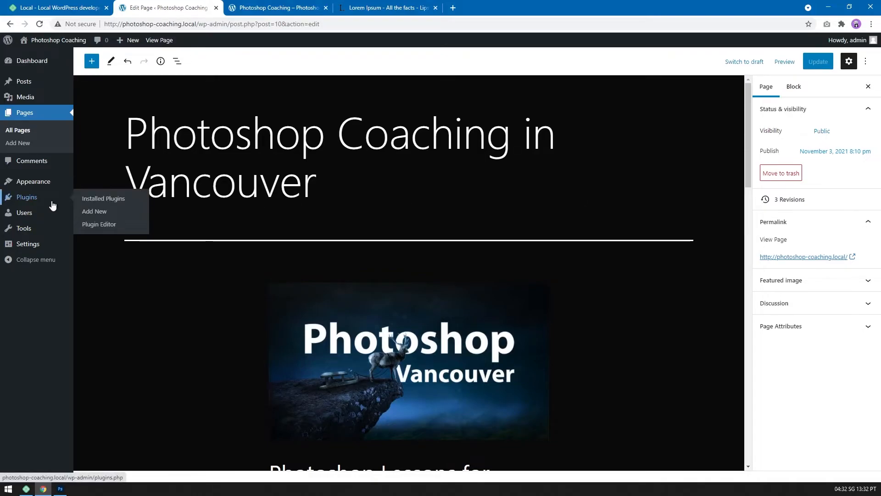
{"action": "left_click", "coordinate": [97, 201]}
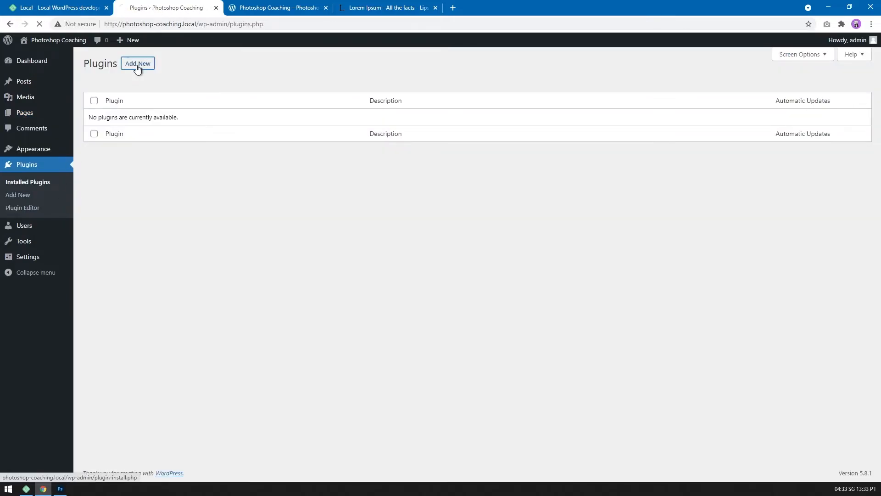
{"action": "left_click", "coordinate": [138, 66]}
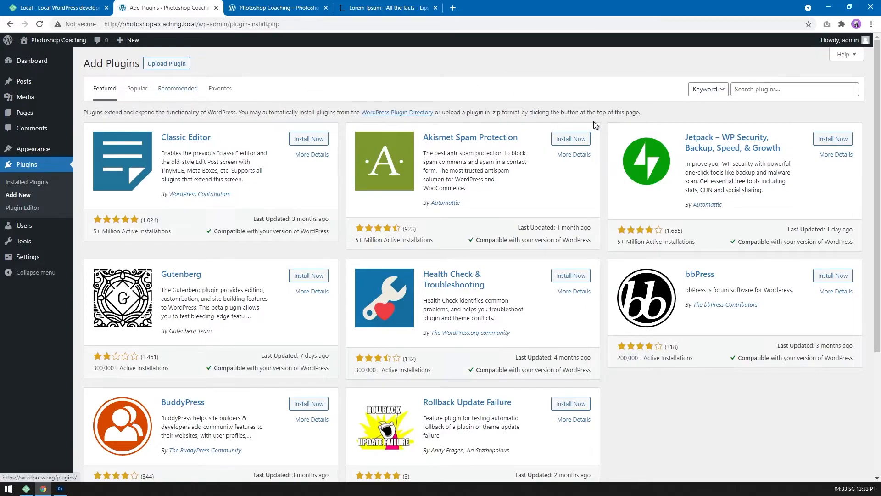
{"action": "left_click", "coordinate": [742, 89]}
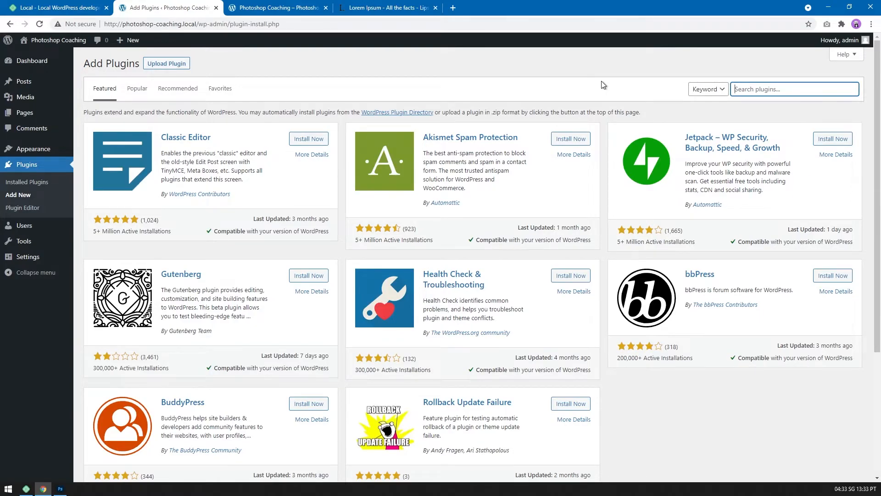
{"action": "type", "text": "simply static"}
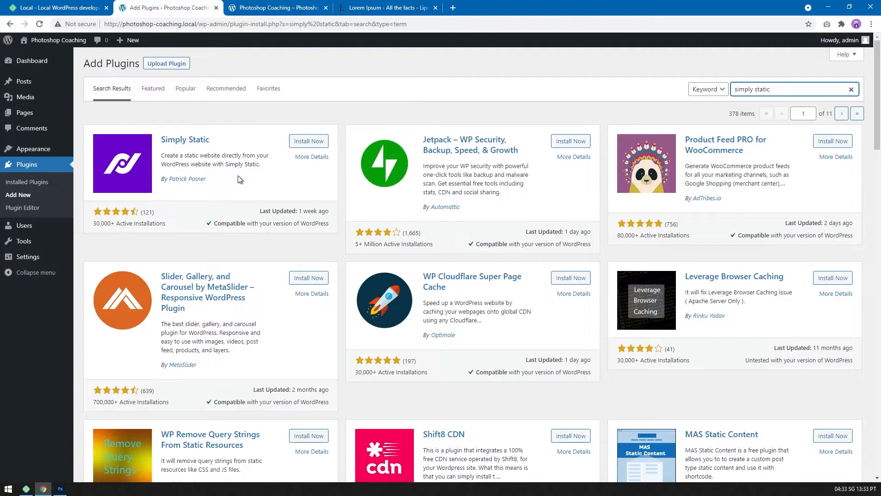
{"action": "left_click", "coordinate": [304, 141]}
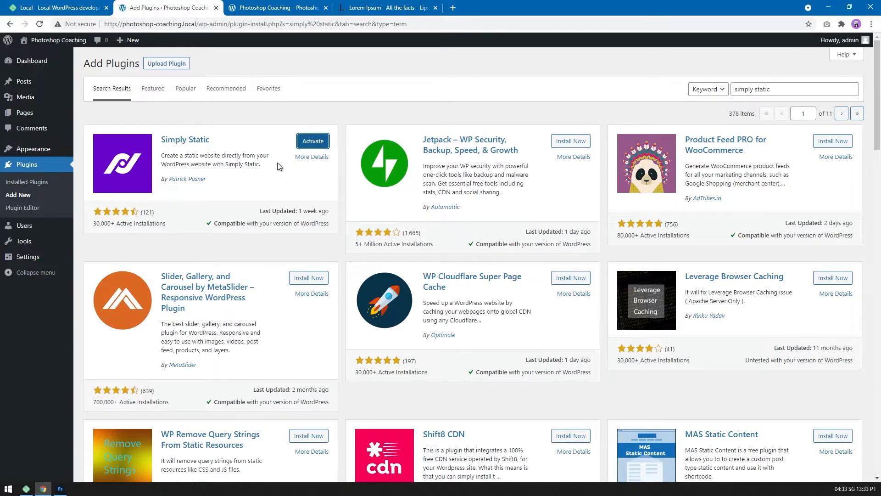
{"action": "left_click", "coordinate": [311, 141]}
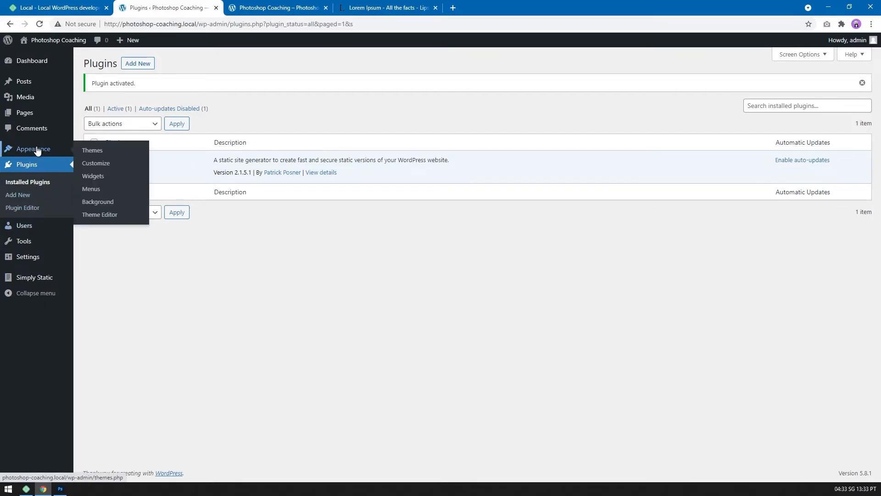
Look over the installed themes and the active plugin's entry, ending on Simply Static's Generate page.
{"action": "left_click", "coordinate": [110, 154]}
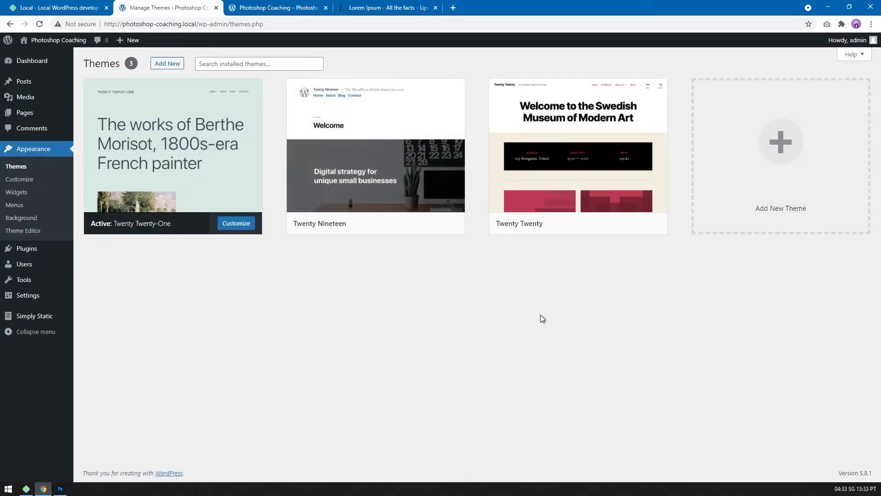
{"action": "left_click", "coordinate": [10, 25]}
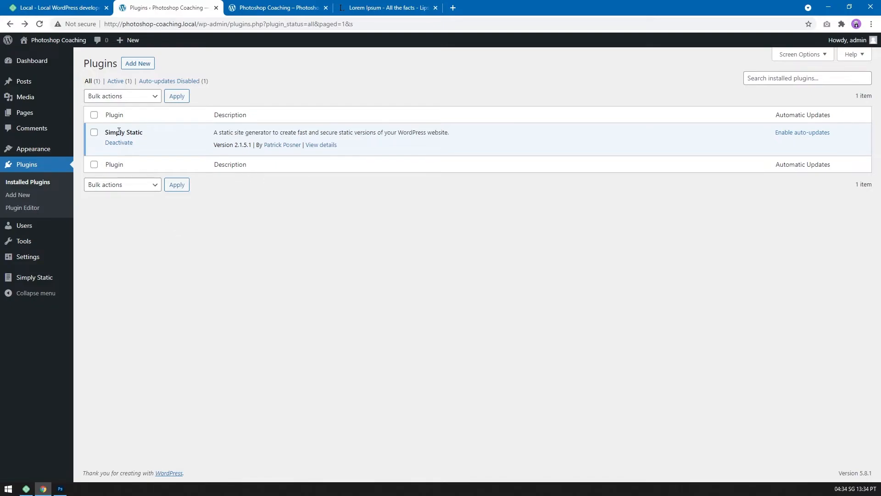
{"action": "left_click_drag", "start_coordinate": [105, 131], "coordinate": [160, 131]}
{"action": "left_click", "coordinate": [199, 184]}
{"action": "mouse_move", "coordinate": [64, 280]}
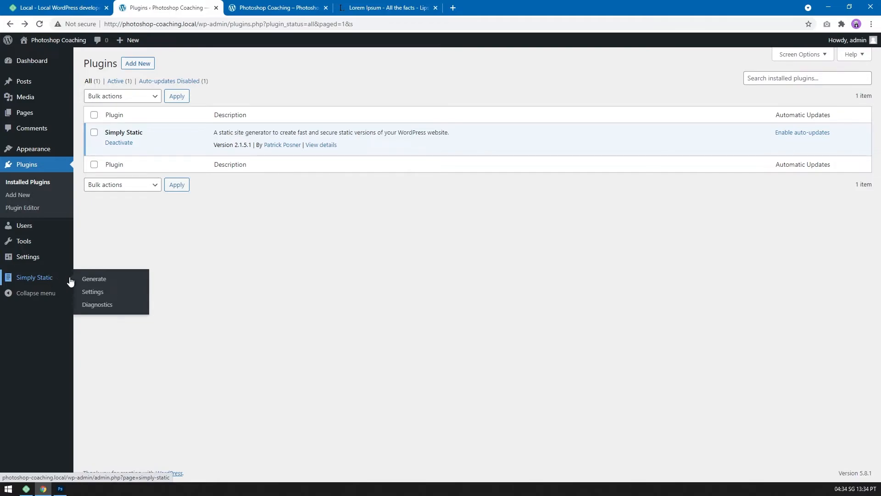
{"action": "left_click", "coordinate": [94, 280]}
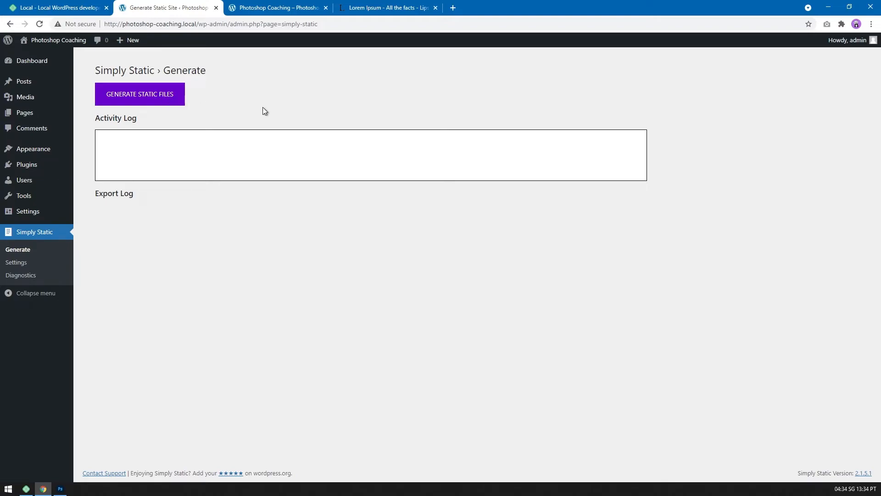
Move the default "Hello world!" post to the trash.
{"action": "mouse_move", "coordinate": [40, 87]}
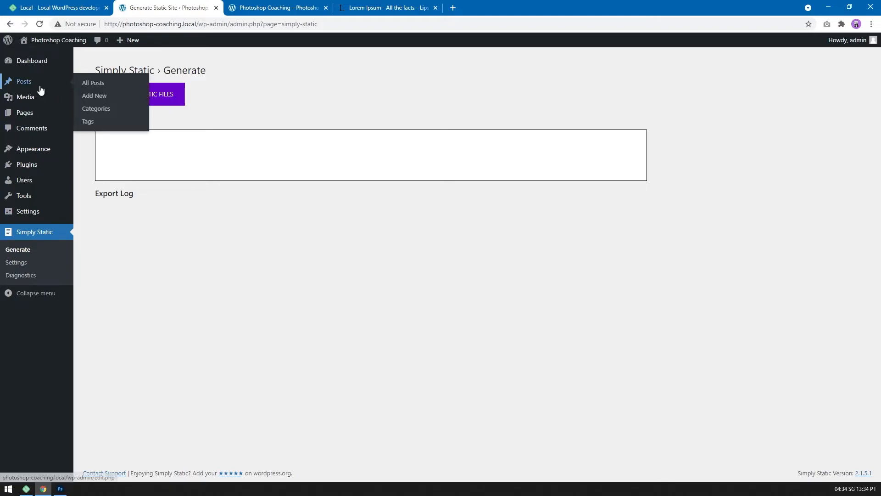
{"action": "left_click", "coordinate": [105, 85]}
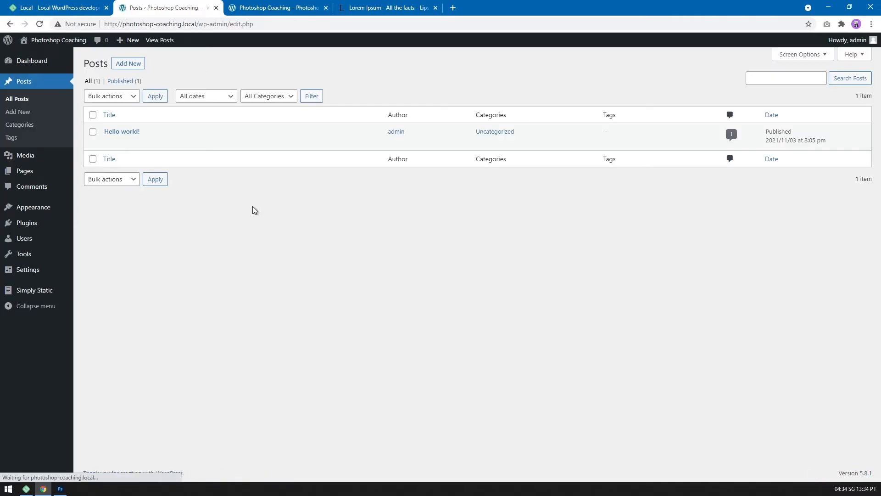
{"action": "mouse_move", "coordinate": [148, 144]}
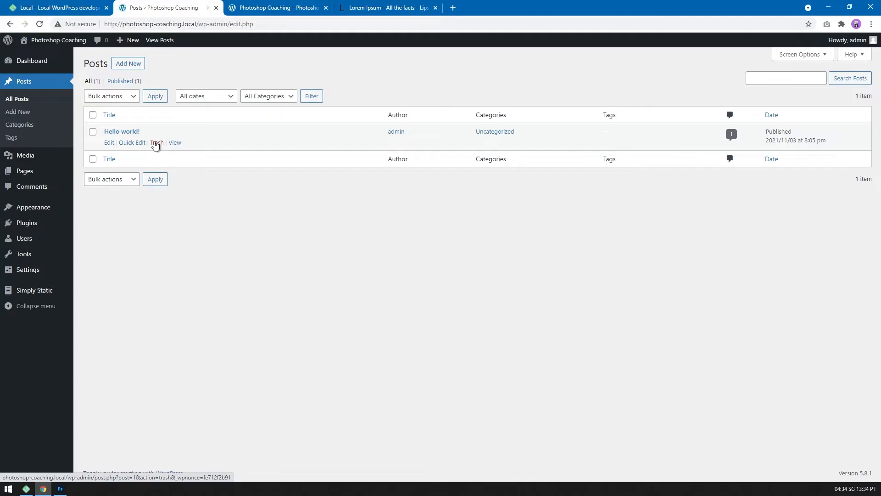
{"action": "left_click", "coordinate": [156, 144]}
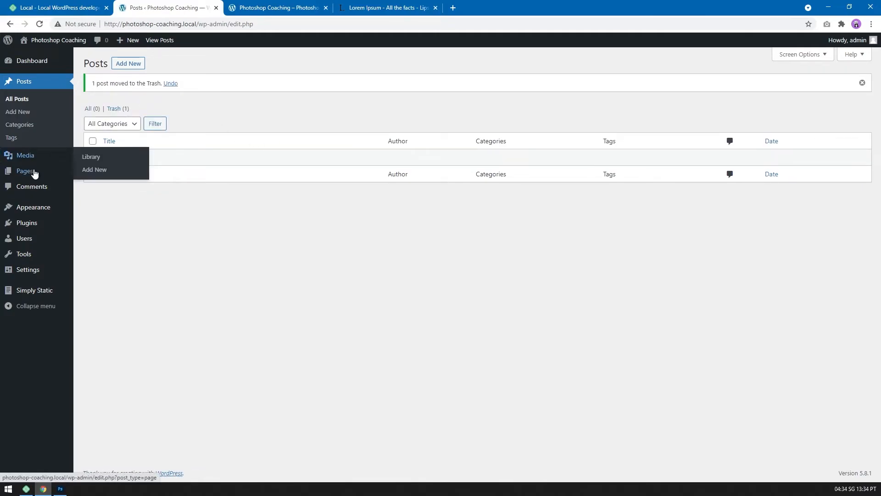
Trash the About, Contact, Sample Page, Privacy Policy and Blog pages, keeping only the Photoshop Coaching in Vancouver front page.
{"action": "mouse_move", "coordinate": [33, 173]}
{"action": "left_click", "coordinate": [90, 173]}
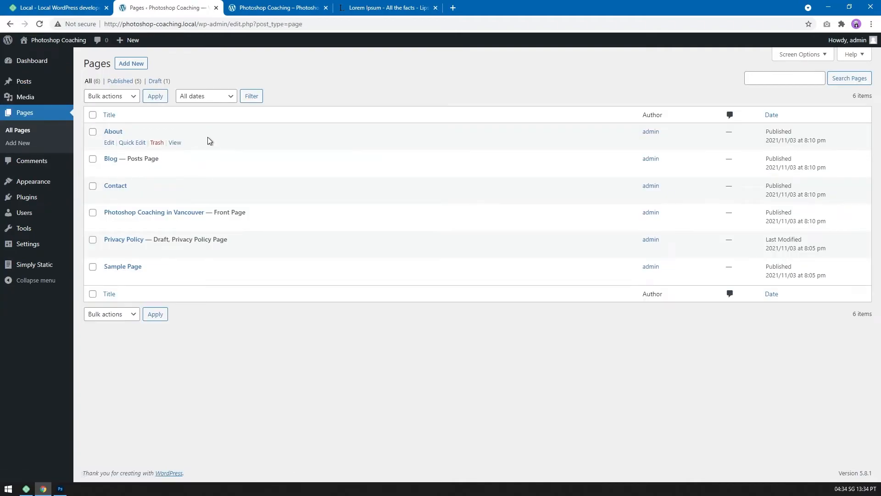
{"action": "left_click", "coordinate": [157, 143]}
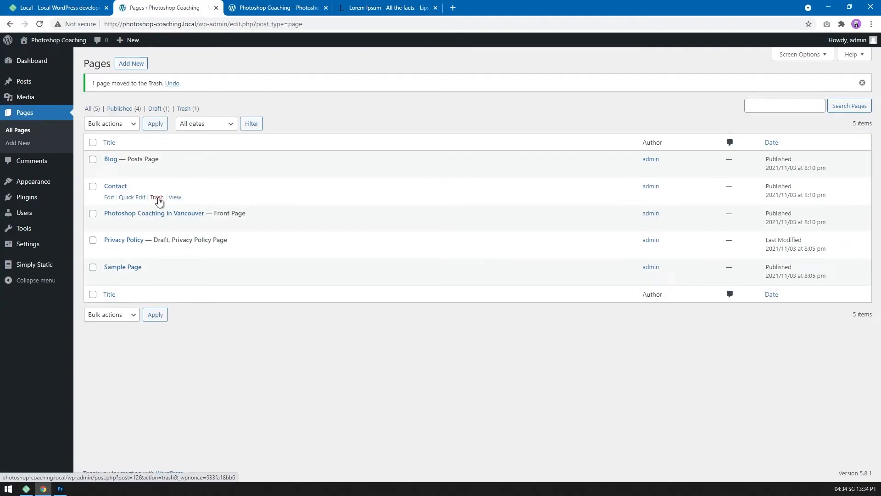
{"action": "left_click", "coordinate": [157, 198]}
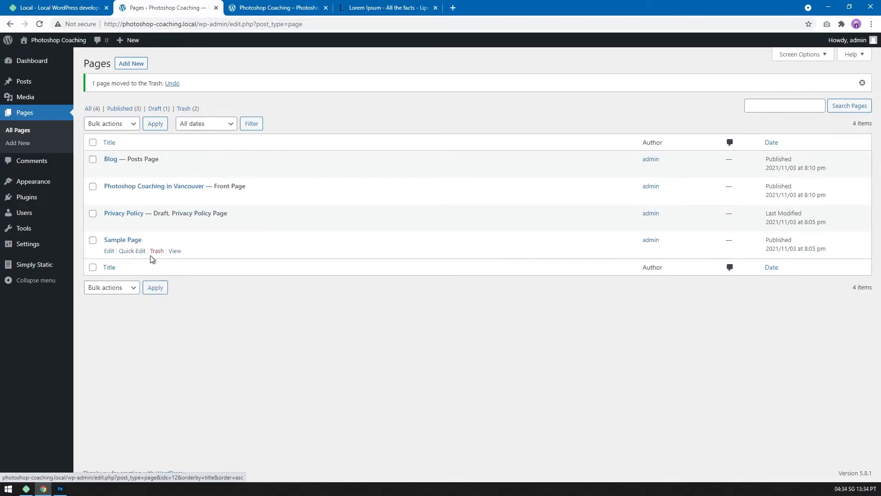
{"action": "left_click", "coordinate": [157, 252]}
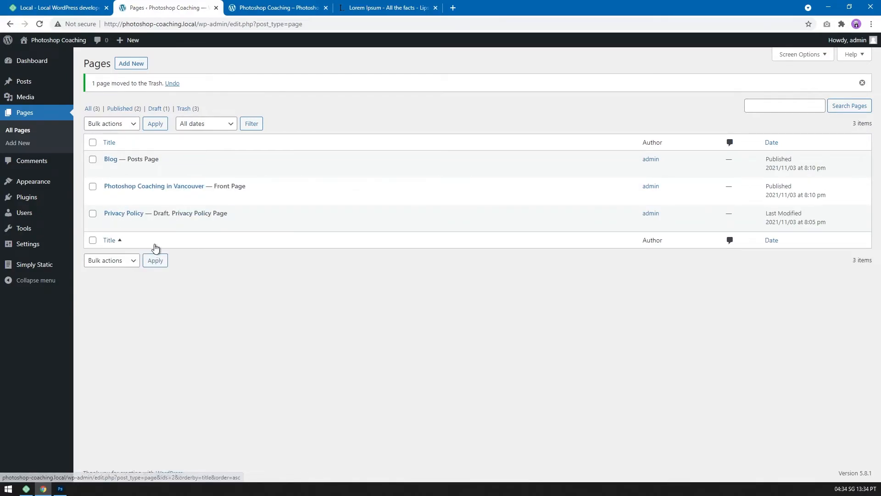
{"action": "left_click", "coordinate": [156, 224]}
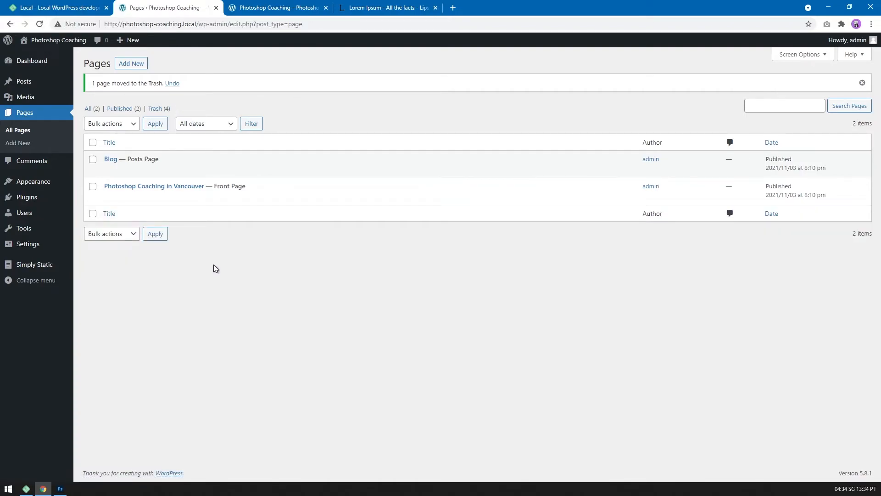
{"action": "mouse_move", "coordinate": [166, 164]}
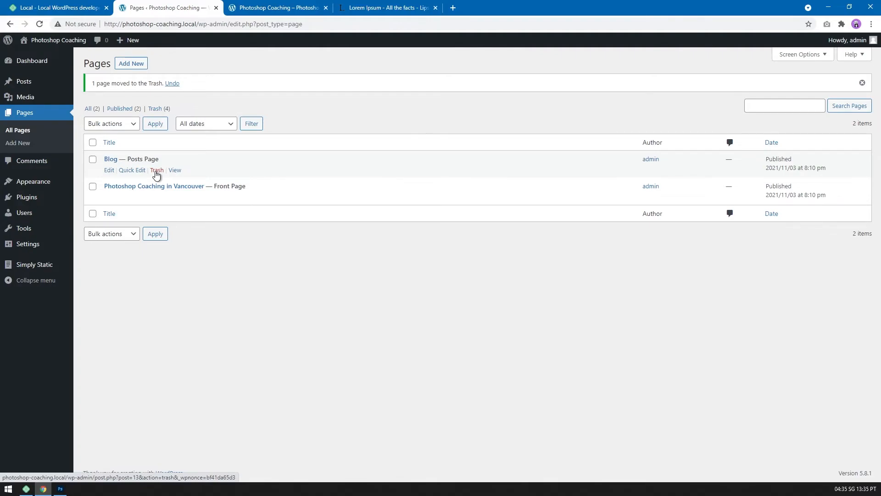
{"action": "left_click", "coordinate": [157, 171]}
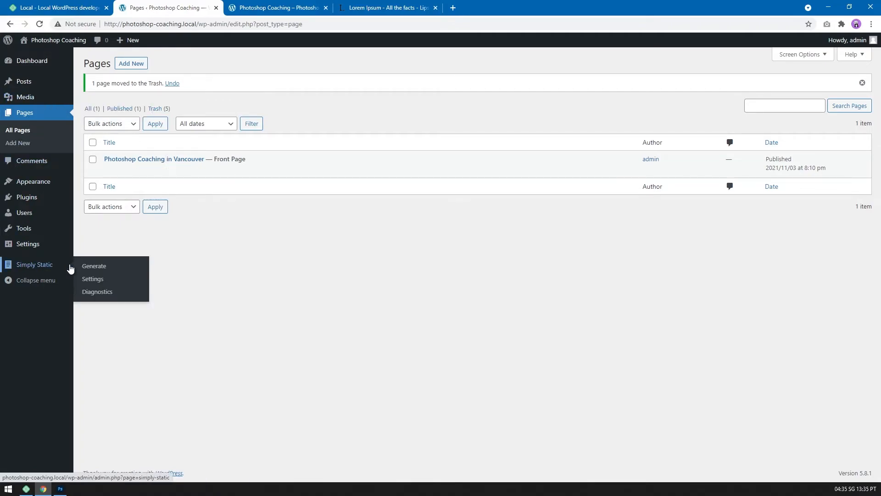
Generate the site's static files with Simply Static and download the created ZIP archive.
{"action": "left_click", "coordinate": [94, 267]}
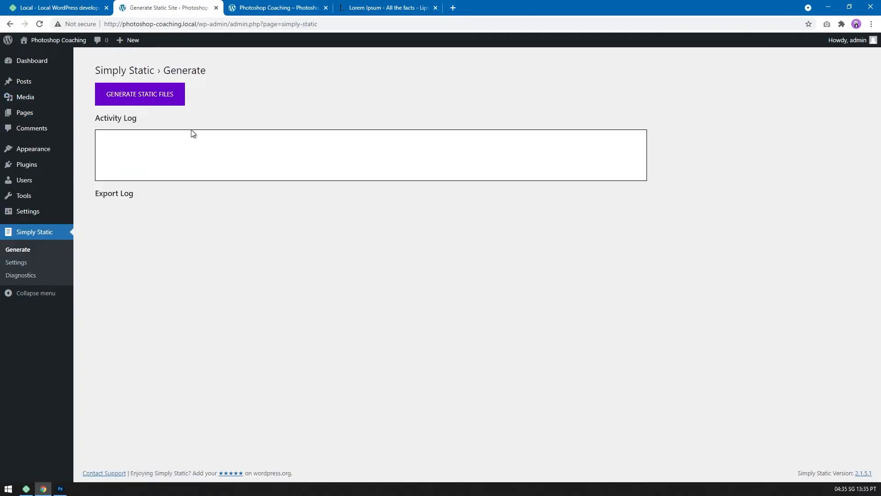
{"action": "left_click", "coordinate": [157, 98]}
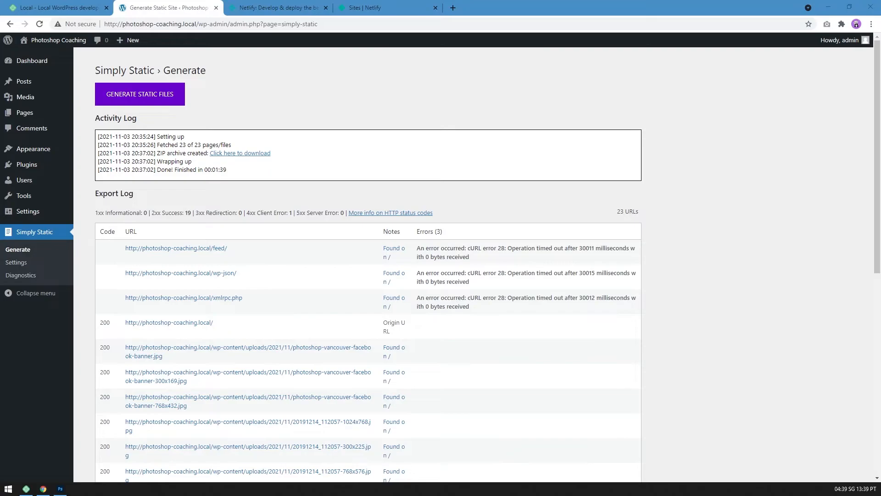
{"action": "left_click", "coordinate": [216, 154]}
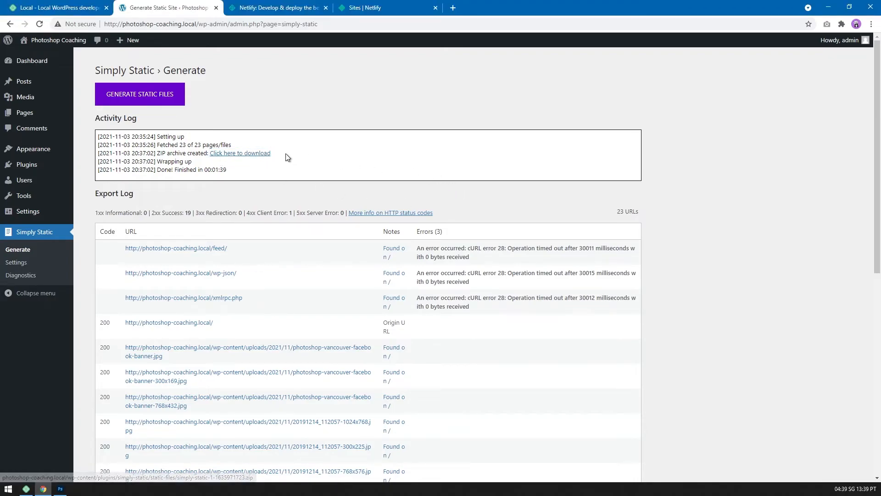
{"action": "left_click", "coordinate": [261, 155]}
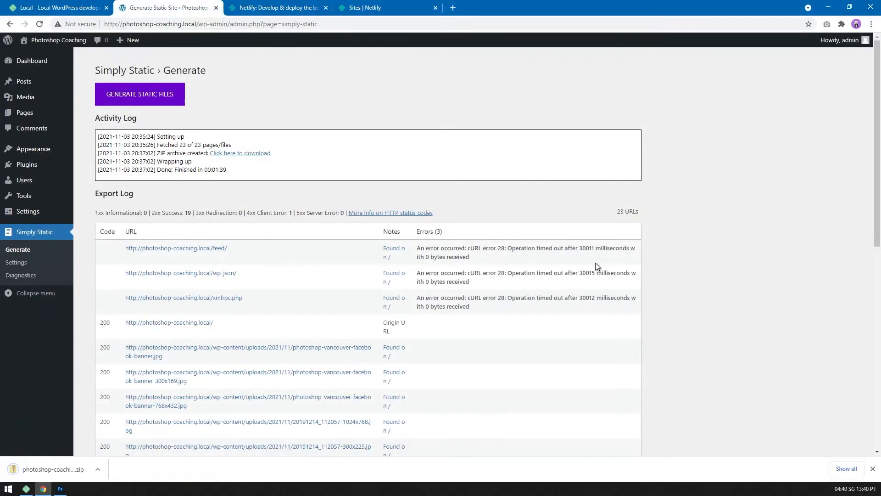
{"action": "left_click", "coordinate": [873, 468]}
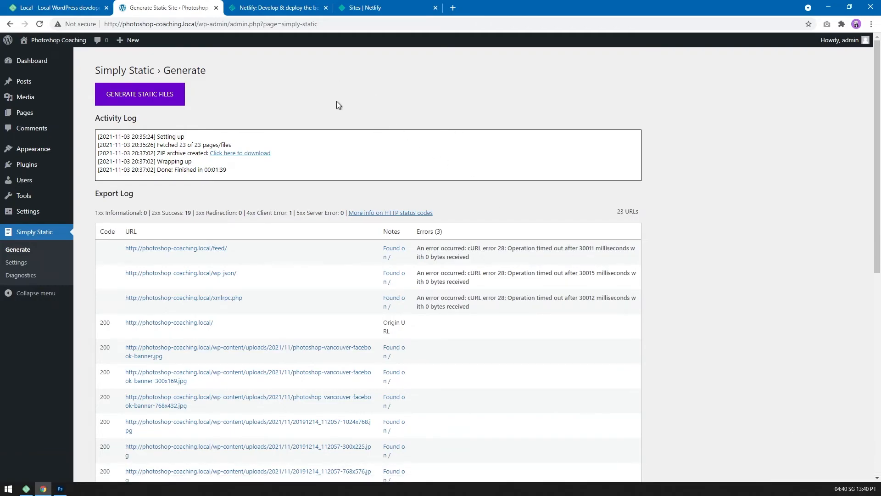
Switch to the open Netlify home page and look over its web address and introductory content.
{"action": "left_click", "coordinate": [274, 13]}
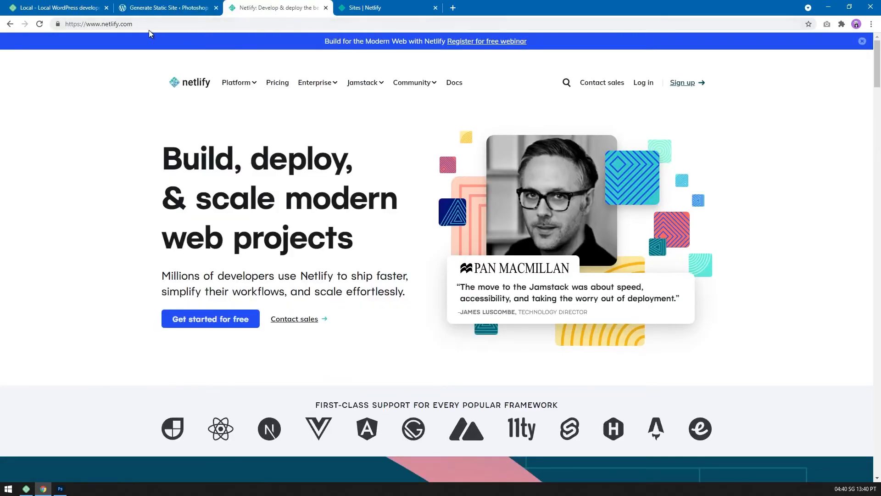
{"action": "left_click", "coordinate": [66, 23]}
{"action": "left_click", "coordinate": [117, 150]}
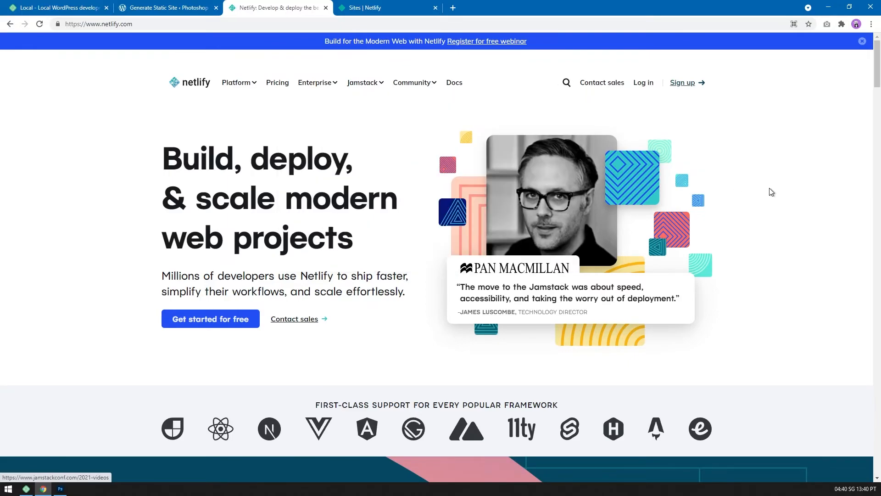
{"action": "scroll", "coordinate": [808, 163], "scroll_direction": "down", "scroll_amount": 4}
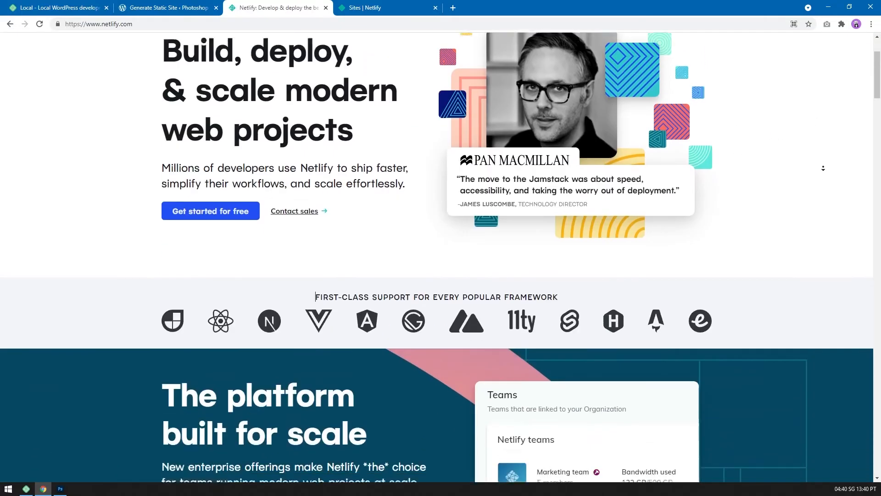
{"action": "scroll", "coordinate": [821, 170], "scroll_direction": "up", "scroll_amount": 4}
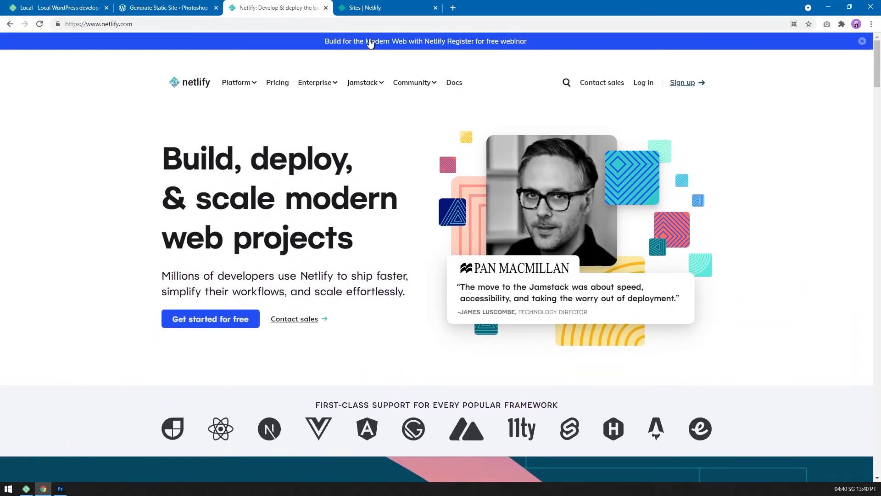
Deploy photoshop-coaching-site.zip from the "03 - static site with wp and netlify" folder as a new manual site in the Netlify team's Sites page.
{"action": "left_click", "coordinate": [360, 9]}
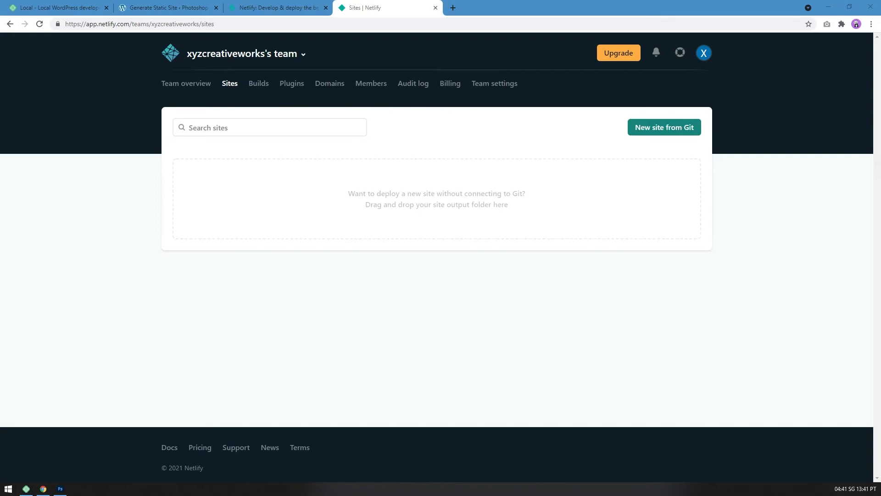
{"action": "left_click_drag", "start_coordinate": [427, 0], "coordinate": [307, 55]}
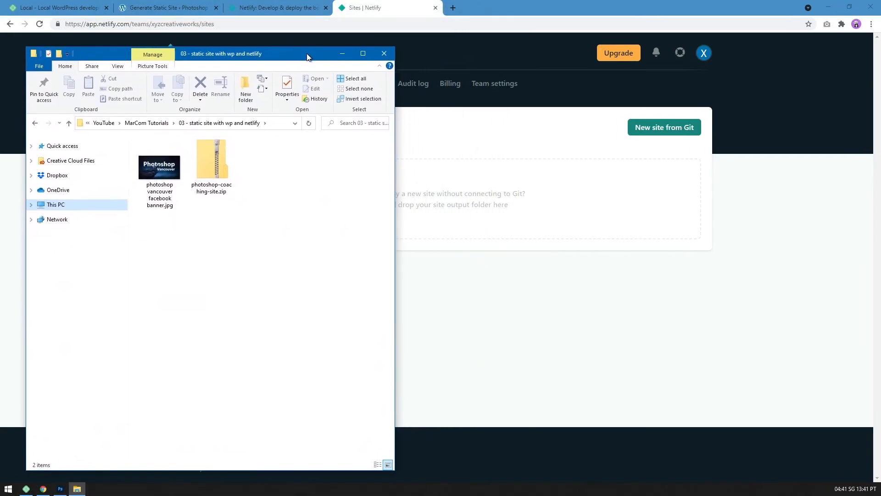
{"action": "left_click", "coordinate": [221, 219]}
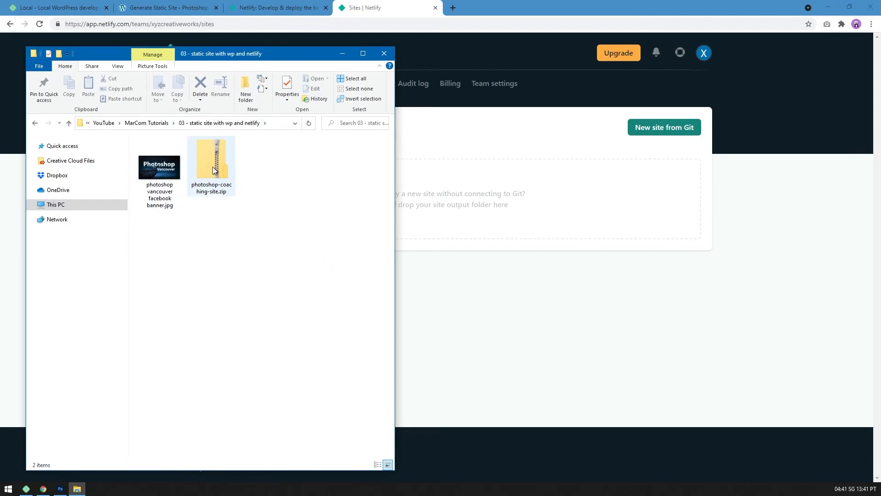
{"action": "left_click_drag", "start_coordinate": [212, 165], "coordinate": [492, 214]}
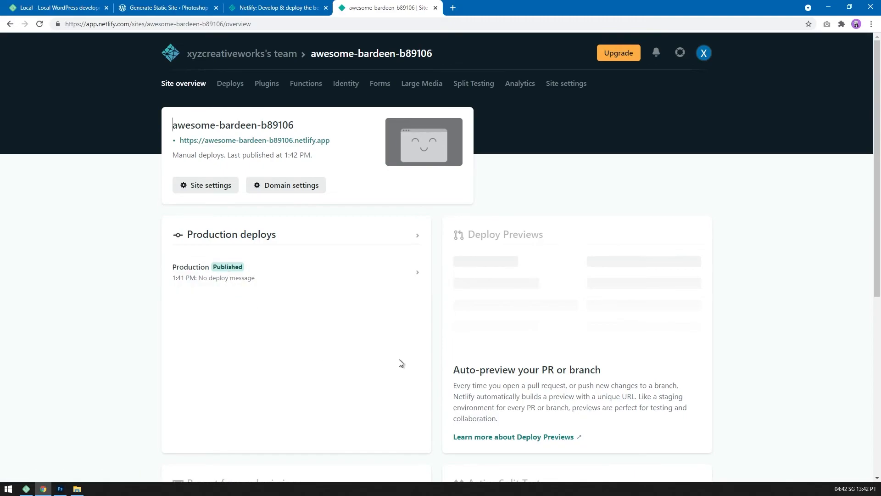
Open the deployed site through its netlify.app link and look through the published page from header to footer.
{"action": "left_click", "coordinate": [318, 143]}
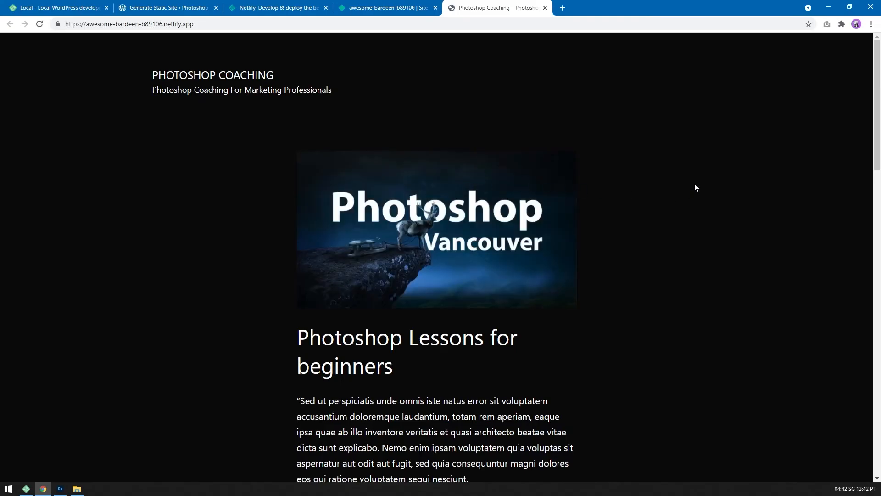
{"action": "middle_click", "coordinate": [694, 184]}
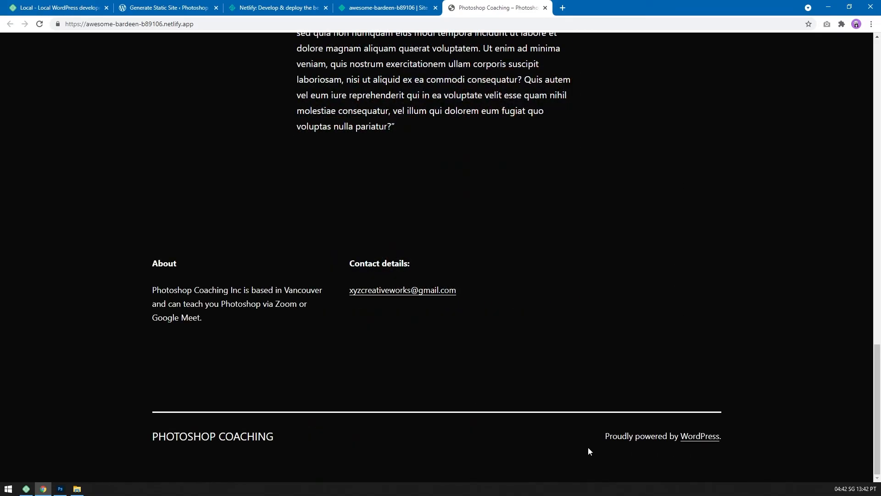
{"action": "scroll", "coordinate": [456, 434], "scroll_direction": "up", "scroll_amount": 20}
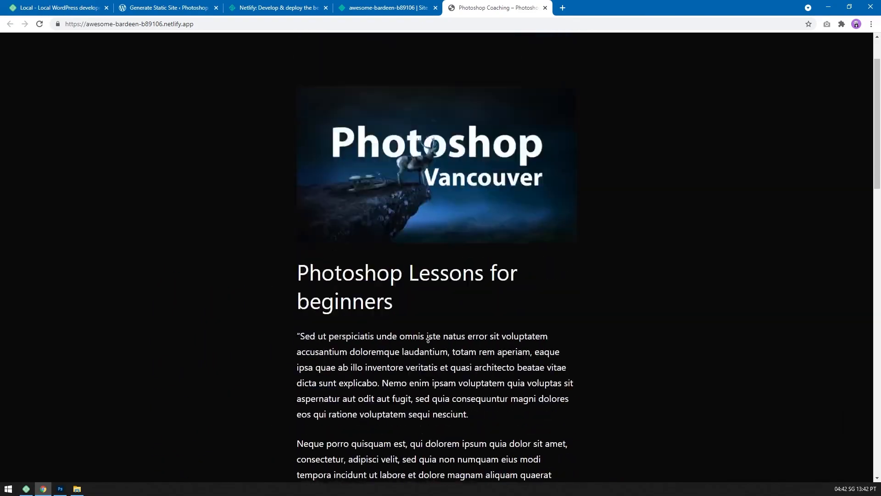
Compare the local WordPress admin and the Netlify site overview with the published page and examine the live site's web address.
{"action": "left_click", "coordinate": [162, 7]}
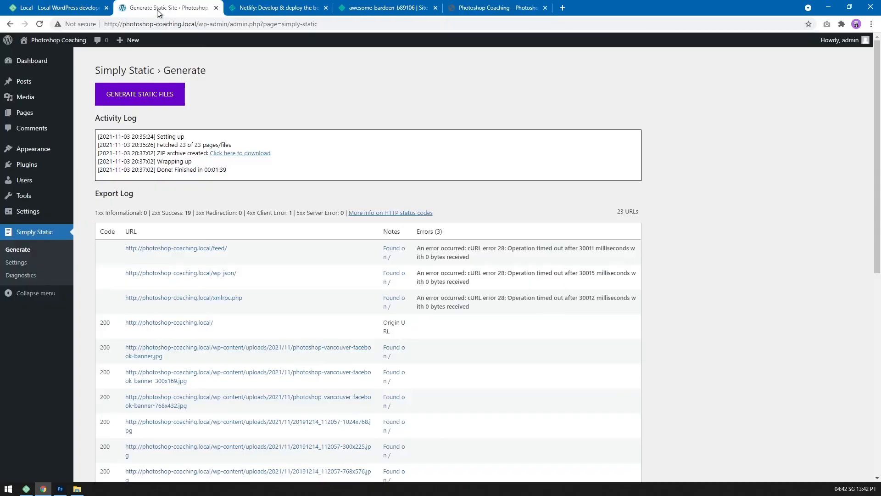
{"action": "mouse_move", "coordinate": [54, 83]}
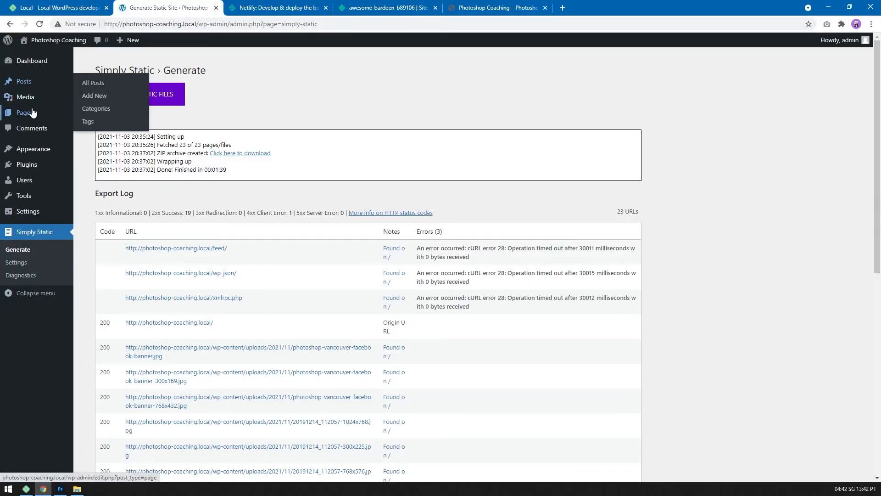
{"action": "left_click", "coordinate": [483, 10]}
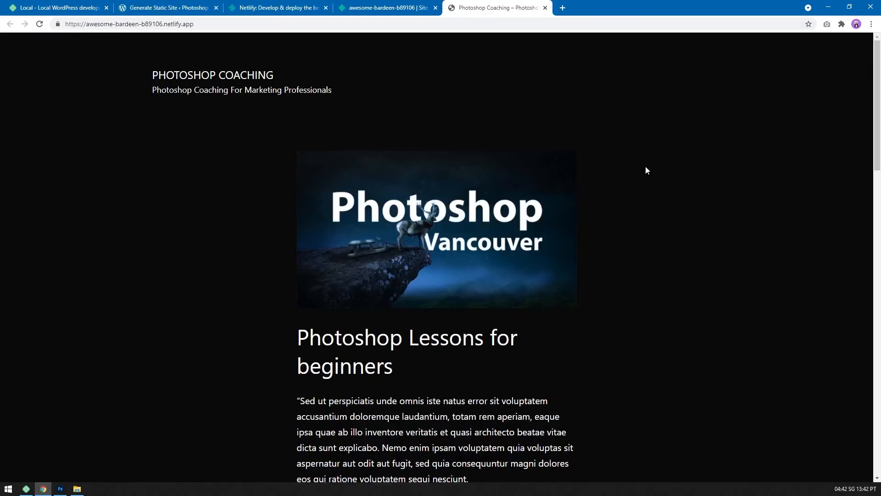
{"action": "left_click", "coordinate": [396, 11]}
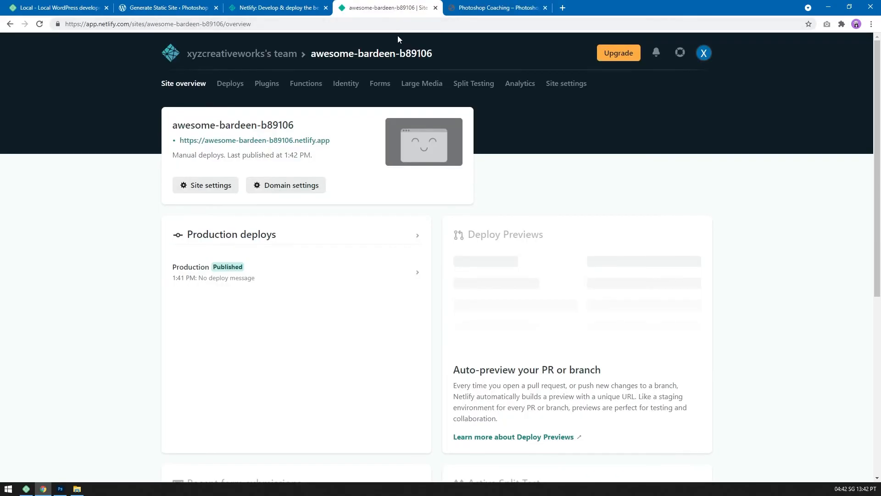
{"action": "left_click", "coordinate": [495, 10]}
{"action": "left_click_drag", "start_coordinate": [145, 24], "coordinate": [87, 24]}
{"action": "left_click", "coordinate": [153, 117]}
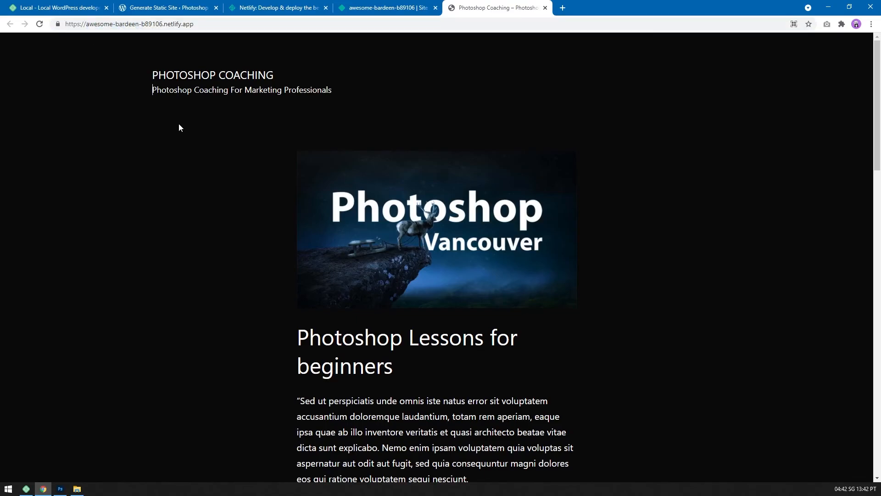
Open the form for adding a custom domain from the Netlify site's domain settings.
{"action": "left_click", "coordinate": [388, 10]}
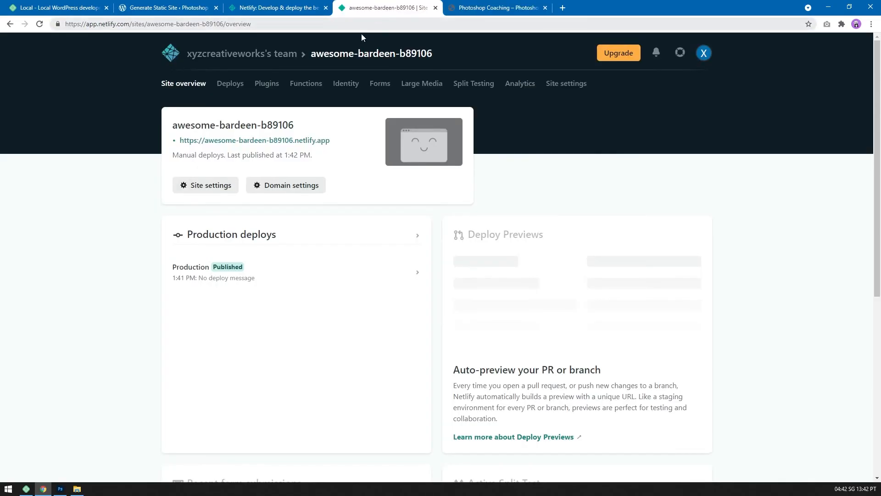
{"action": "left_click", "coordinate": [275, 188]}
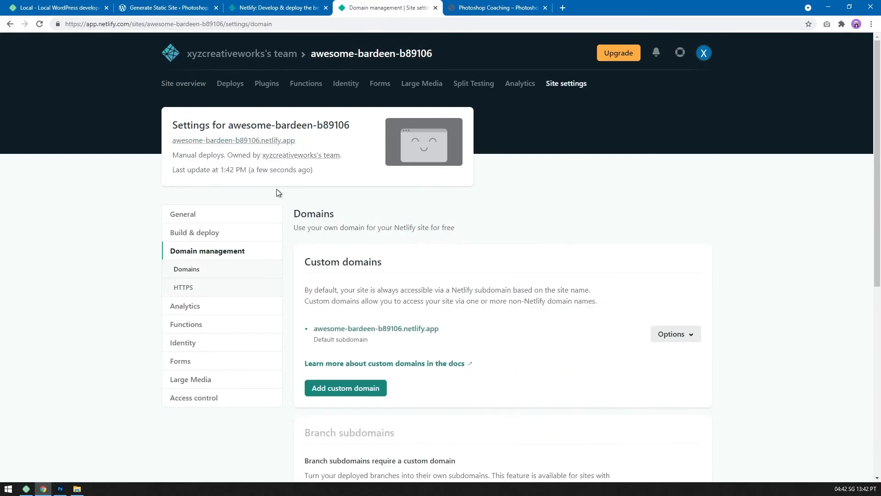
{"action": "left_click", "coordinate": [360, 387]}
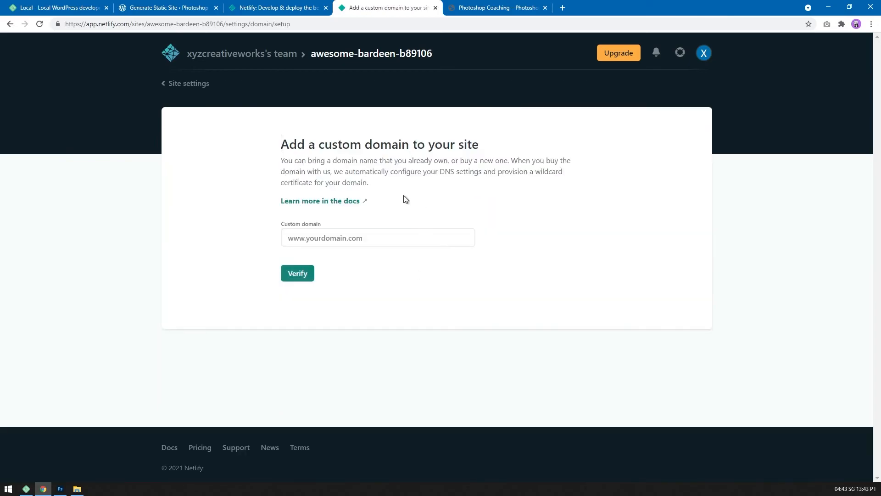
Enter photoshopvancouvercoaching as the custom domain and try to verify it.
{"action": "left_click", "coordinate": [388, 243]}
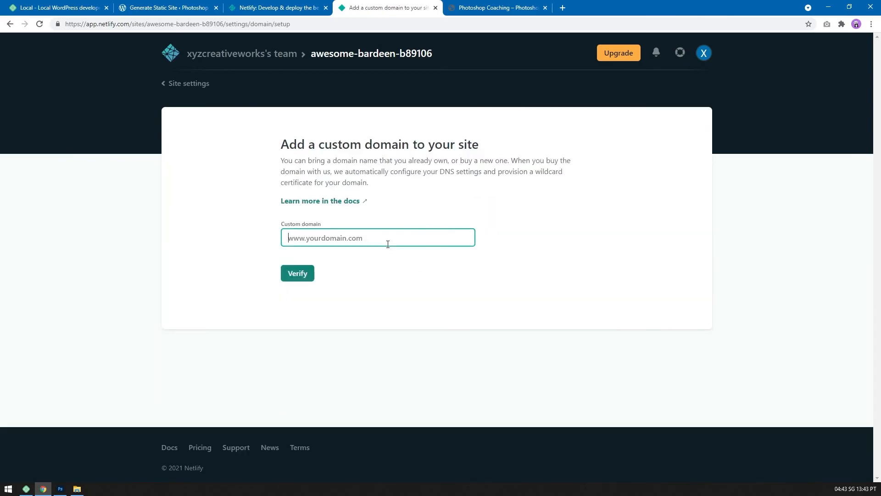
{"action": "type", "text": "photoshopvancouvercoaching"}
{"action": "left_click", "coordinate": [298, 274]}
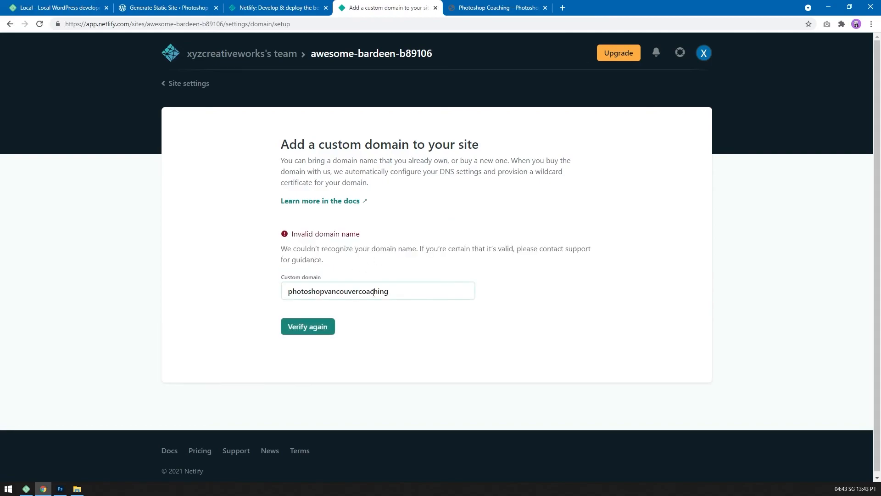
Complete the custom domain as photoshopvancouvercoaching.com and verify it again.
{"action": "left_click", "coordinate": [415, 292]}
{"action": "type", "text": ".com"}
{"action": "key", "text": "Return"}
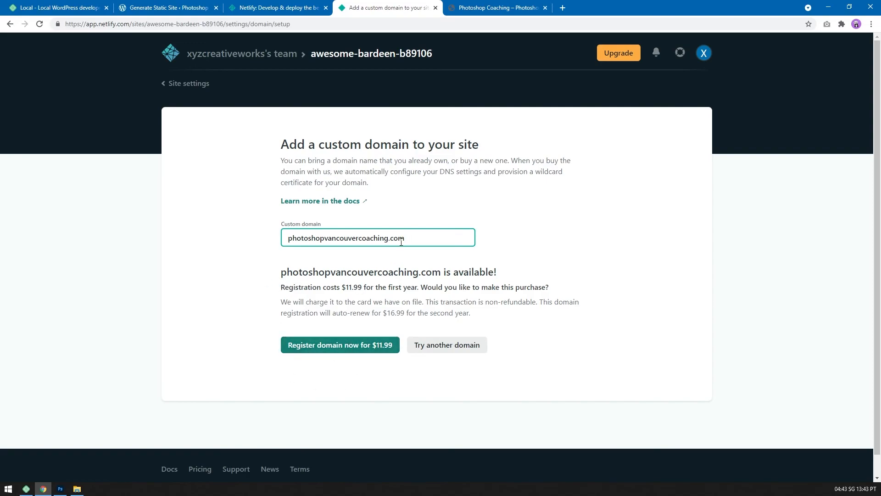
{"action": "left_click_drag", "start_coordinate": [411, 238], "coordinate": [274, 243]}
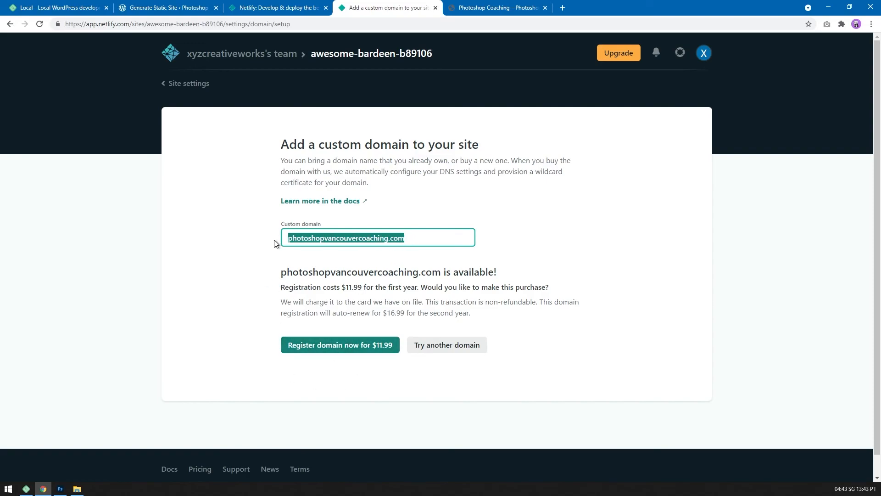
{"action": "left_click", "coordinate": [249, 274]}
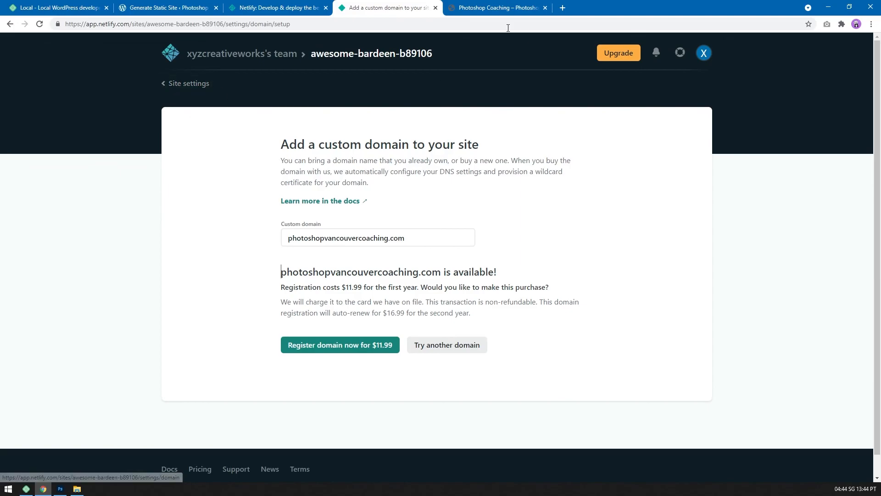
Review the published Photoshop Coaching page, including the Lesson environment section and footer, and return to Netlify's custom domain setup.
{"action": "left_click", "coordinate": [496, 11]}
{"action": "scroll", "coordinate": [666, 155], "scroll_direction": "down", "scroll_amount": 15}
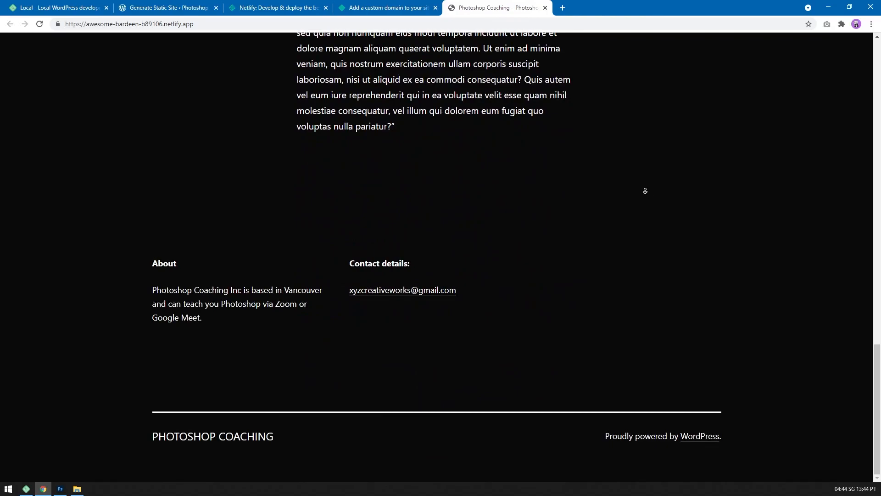
{"action": "scroll", "coordinate": [670, 220], "scroll_direction": "up", "scroll_amount": 5}
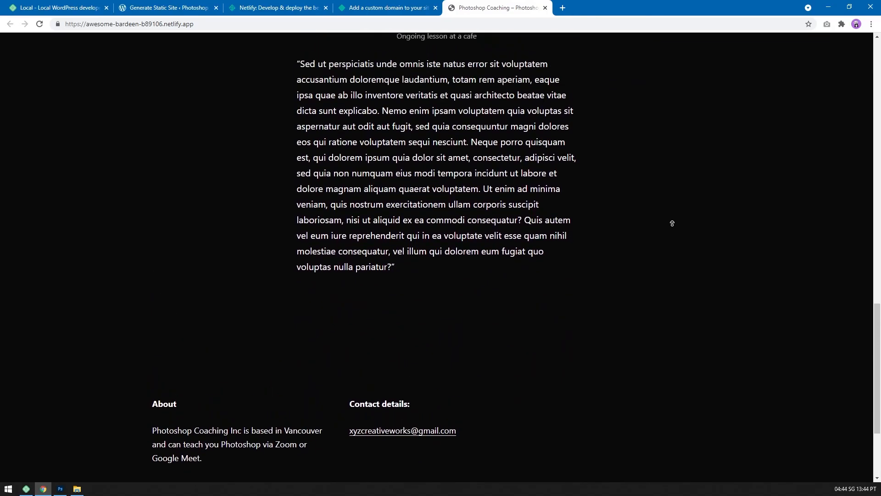
{"action": "scroll", "coordinate": [670, 220], "scroll_direction": "up", "scroll_amount": 15}
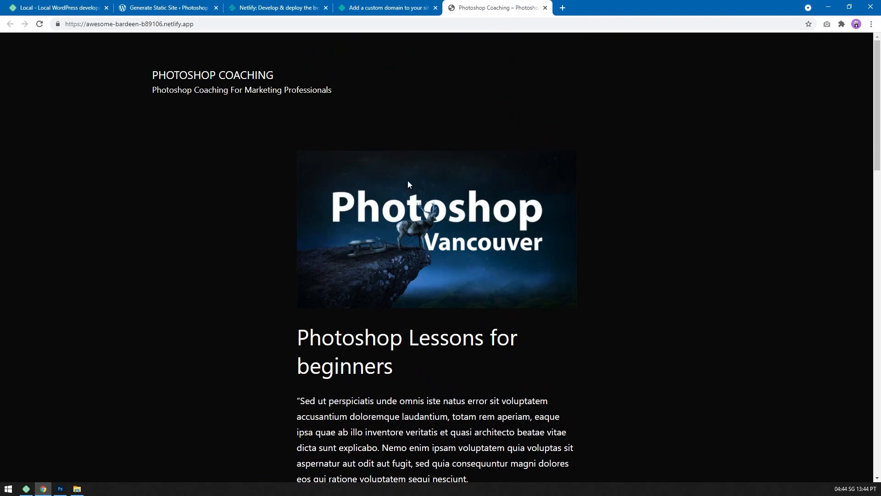
{"action": "scroll", "coordinate": [610, 230], "scroll_direction": "down", "scroll_amount": 15}
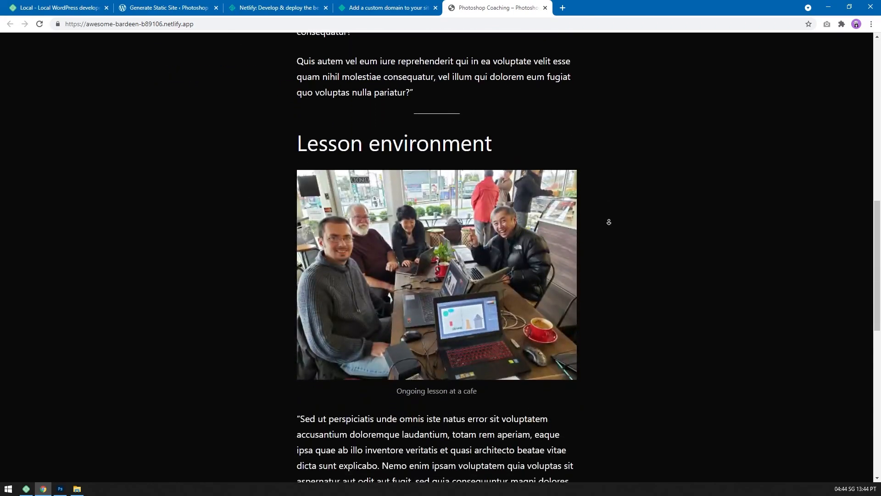
{"action": "scroll", "coordinate": [609, 222], "scroll_direction": "down", "scroll_amount": 1}
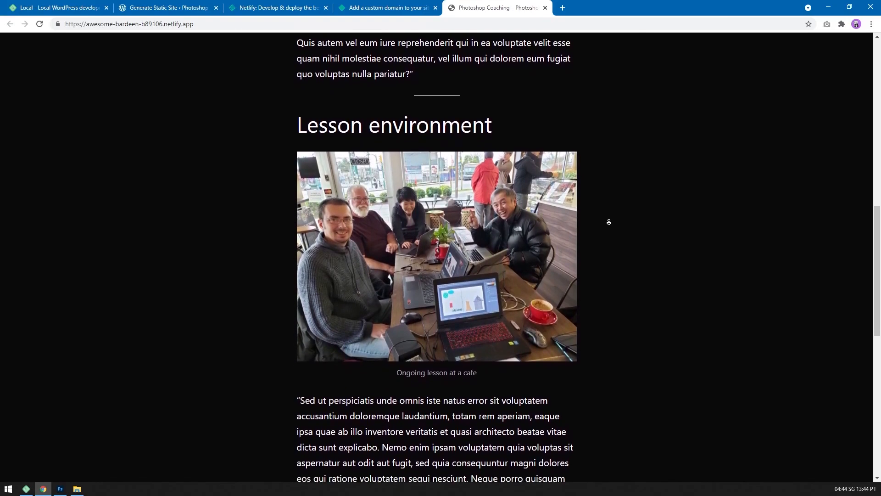
{"action": "scroll", "coordinate": [610, 222], "scroll_direction": "down", "scroll_amount": 10}
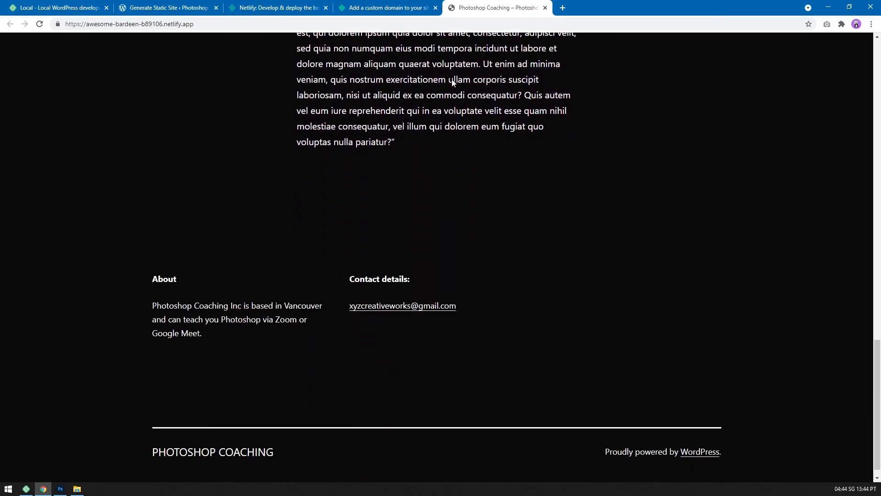
{"action": "left_click", "coordinate": [388, 13]}
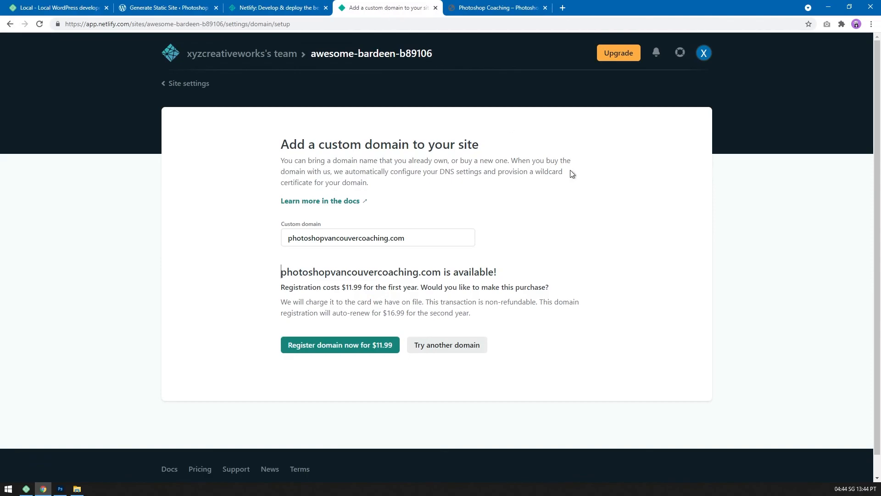